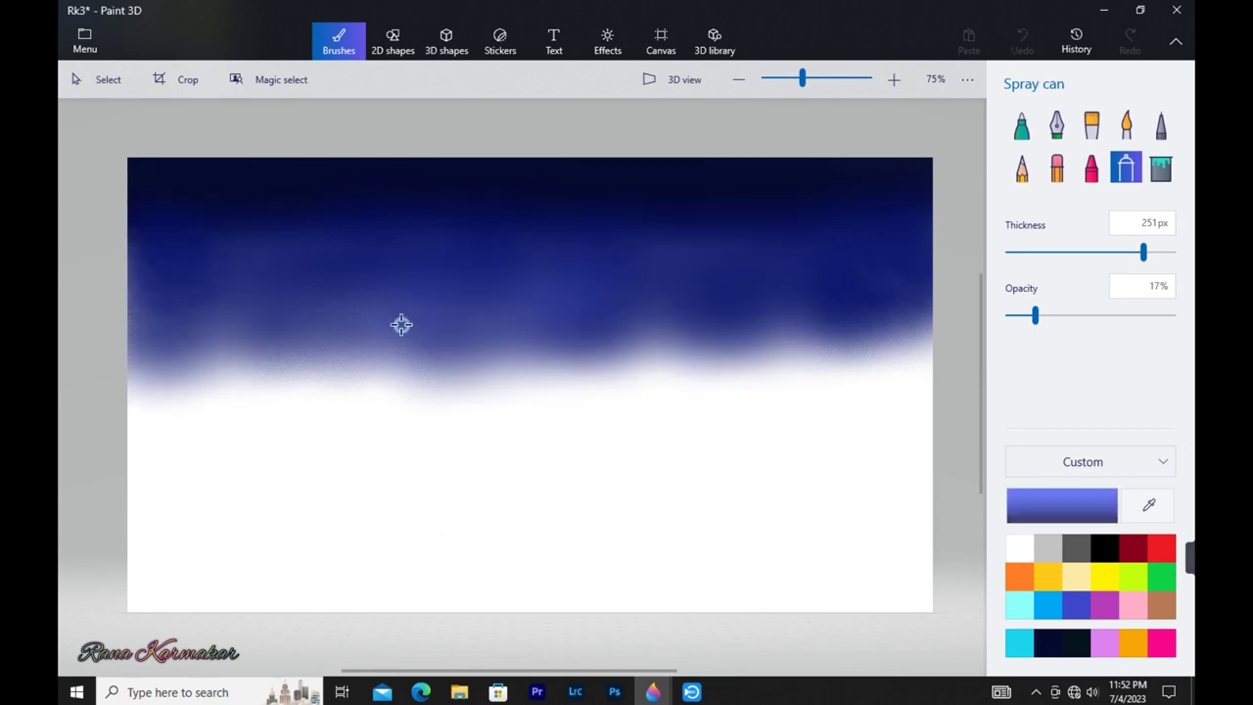
Spray over the blue middle band of the sky, choosing a deeper custom blue for the spray can
{"action": "mouse_move", "coordinate": [400, 324]}
{"action": "left_mouse_down"}
{"action": "mouse_move", "coordinate": [554, 309]}
{"action": "mouse_move", "coordinate": [553, 376]}
{"action": "mouse_move", "coordinate": [822, 363]}
{"action": "mouse_move", "coordinate": [862, 402]}
{"action": "mouse_move", "coordinate": [241, 405]}
{"action": "mouse_move", "coordinate": [232, 447]}
{"action": "mouse_move", "coordinate": [531, 424]}
{"action": "mouse_move", "coordinate": [853, 430]}
{"action": "mouse_move", "coordinate": [246, 400]}
{"action": "mouse_move", "coordinate": [302, 333]}
{"action": "mouse_move", "coordinate": [929, 349]}
{"action": "mouse_move", "coordinate": [626, 267]}
{"action": "mouse_move", "coordinate": [382, 262]}
{"action": "left_mouse_up"}
{"action": "left_click", "coordinate": [1062, 505]}
{"action": "left_click", "coordinate": [636, 318]}
{"action": "left_click", "coordinate": [542, 504]}
{"action": "mouse_move", "coordinate": [542, 347]}
{"action": "left_mouse_down"}
{"action": "mouse_move", "coordinate": [302, 315]}
{"action": "mouse_move", "coordinate": [637, 283]}
{"action": "left_mouse_up"}
Sample the sky's blue and spray it evenly down to the lower quarter of the canvas, raising opacity to 34%
{"action": "left_click", "coordinate": [1147, 505]}
{"action": "left_click_drag", "start_coordinate": [714, 276], "coordinate": [570, 295]}
{"action": "mouse_move", "coordinate": [800, 359]}
{"action": "left_mouse_down"}
{"action": "mouse_move", "coordinate": [476, 386]}
{"action": "mouse_move", "coordinate": [293, 303]}
{"action": "mouse_move", "coordinate": [190, 416]}
{"action": "mouse_move", "coordinate": [622, 391]}
{"action": "left_mouse_up"}
{"action": "left_click", "coordinate": [1063, 315]}
{"action": "mouse_move", "coordinate": [719, 293]}
{"action": "left_mouse_down"}
{"action": "mouse_move", "coordinate": [880, 240]}
{"action": "mouse_move", "coordinate": [912, 398]}
{"action": "mouse_move", "coordinate": [679, 343]}
{"action": "mouse_move", "coordinate": [456, 426]}
{"action": "mouse_move", "coordinate": [847, 457]}
{"action": "mouse_move", "coordinate": [876, 369]}
{"action": "mouse_move", "coordinate": [641, 440]}
{"action": "mouse_move", "coordinate": [277, 444]}
{"action": "mouse_move", "coordinate": [321, 419]}
{"action": "mouse_move", "coordinate": [286, 460]}
{"action": "mouse_move", "coordinate": [181, 456]}
{"action": "mouse_move", "coordinate": [146, 305]}
{"action": "mouse_move", "coordinate": [172, 281]}
{"action": "mouse_move", "coordinate": [197, 289]}
{"action": "mouse_move", "coordinate": [180, 397]}
{"action": "mouse_move", "coordinate": [342, 312]}
{"action": "mouse_move", "coordinate": [311, 351]}
{"action": "mouse_move", "coordinate": [500, 352]}
{"action": "mouse_move", "coordinate": [495, 287]}
{"action": "mouse_move", "coordinate": [610, 351]}
{"action": "mouse_move", "coordinate": [828, 300]}
{"action": "mouse_move", "coordinate": [692, 207]}
{"action": "mouse_move", "coordinate": [383, 243]}
{"action": "left_mouse_up"}
Spray dark navy across the top of the sky and down both upper corners, lowering the opacity to 19%
{"action": "left_click", "coordinate": [1049, 643]}
{"action": "left_click_drag", "start_coordinate": [741, 192], "coordinate": [261, 202]}
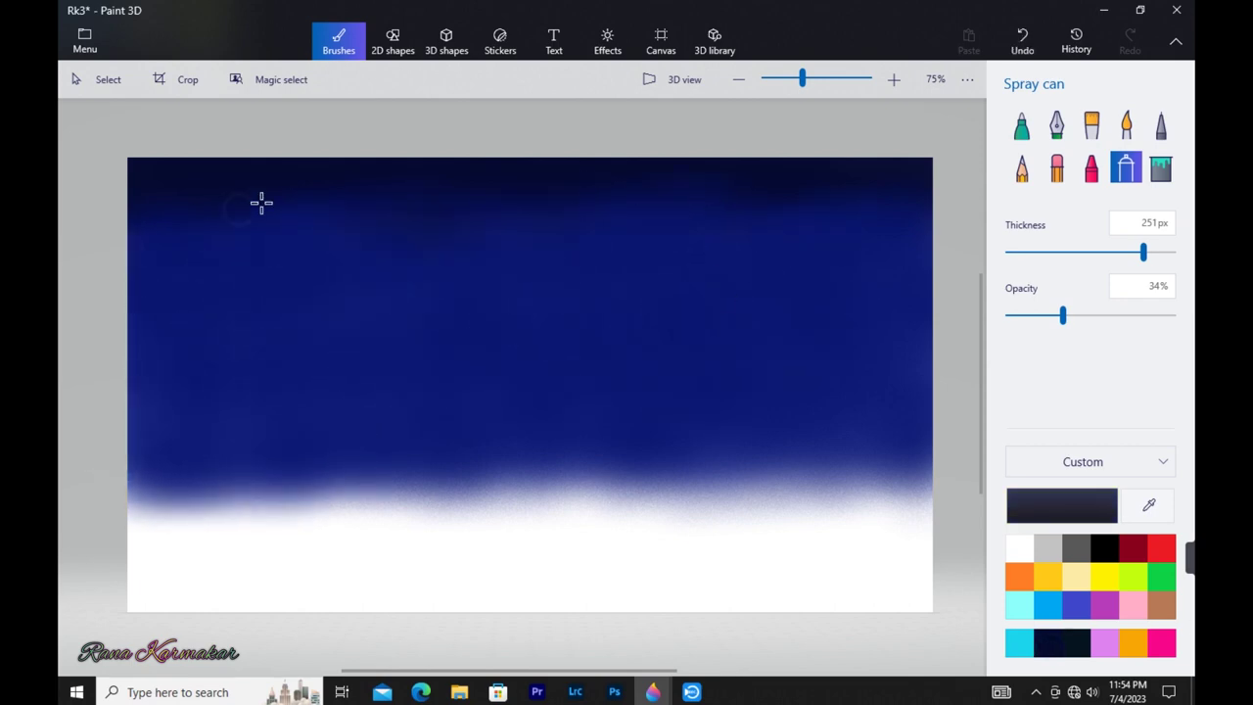
{"action": "left_click_drag", "start_coordinate": [1062, 315], "coordinate": [1037, 315]}
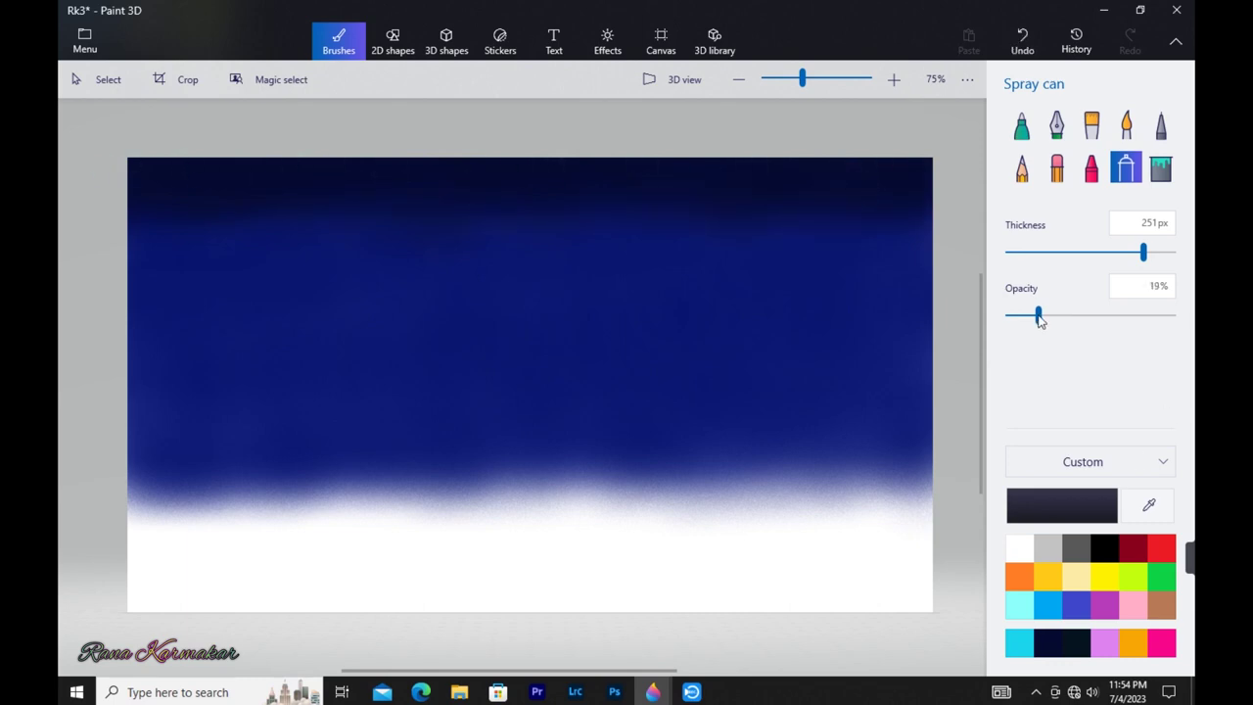
{"action": "mouse_move", "coordinate": [762, 223]}
{"action": "left_mouse_down"}
{"action": "mouse_move", "coordinate": [928, 209]}
{"action": "mouse_move", "coordinate": [674, 214]}
{"action": "mouse_move", "coordinate": [923, 251]}
{"action": "left_mouse_up"}
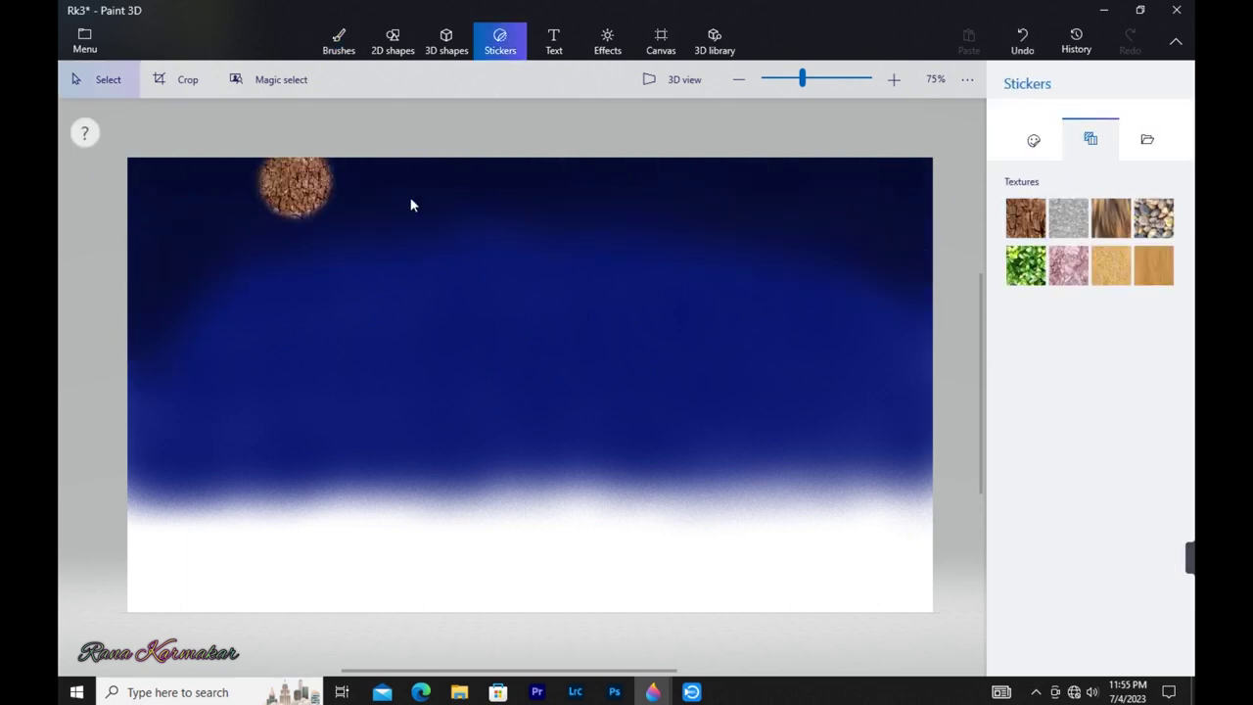
Undo the bark texture sticker and soften the navy-to-blue transition with the spray can at 7% opacity
{"action": "key", "text": "ctrl+z"}
{"action": "left_click", "coordinate": [339, 42]}
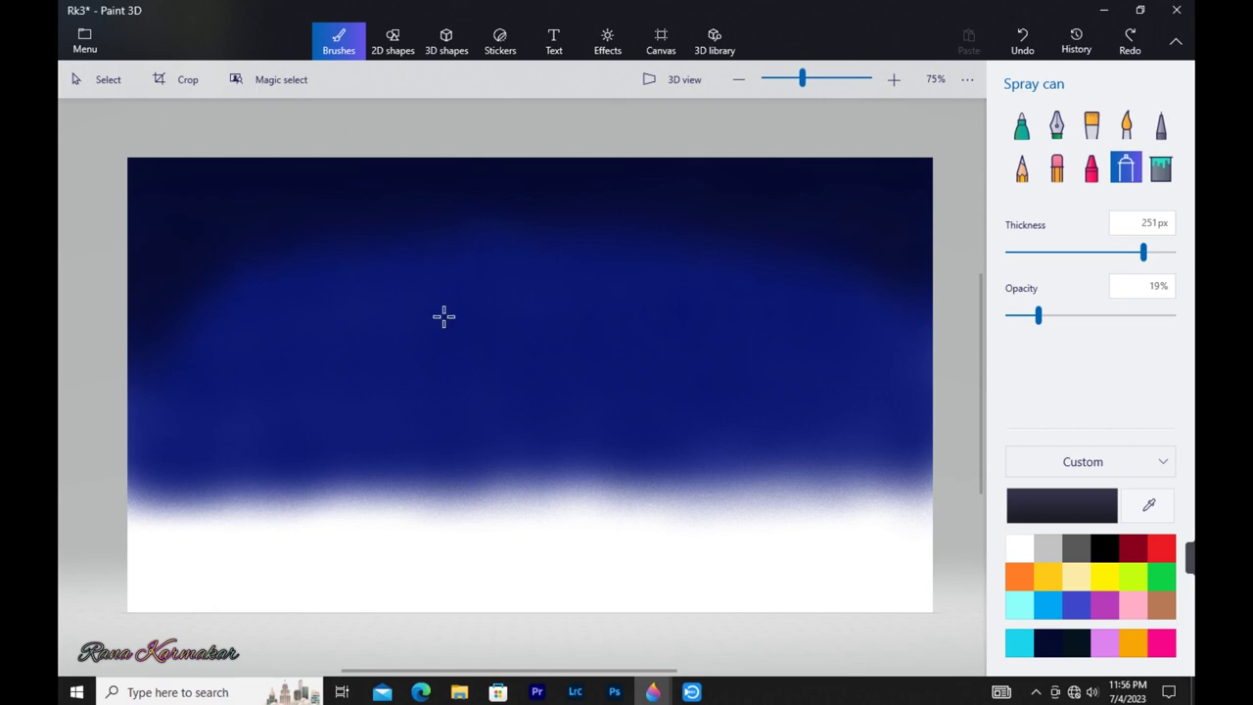
{"action": "left_click", "coordinate": [316, 244]}
{"action": "left_click_drag", "start_coordinate": [1038, 315], "coordinate": [1018, 315]}
{"action": "left_click", "coordinate": [569, 232]}
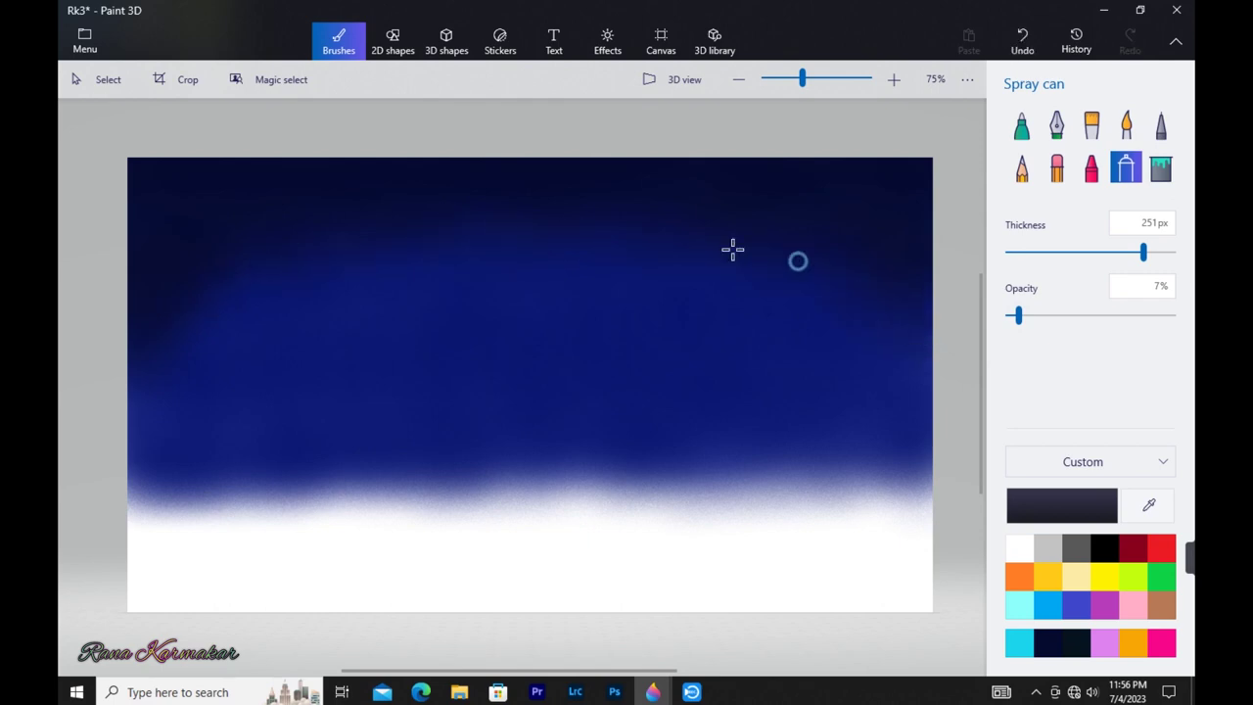
{"action": "left_click", "coordinate": [704, 241]}
Draw a solid white circle as the moon and place it in the centre of the sky
{"action": "left_click", "coordinate": [393, 41]}
{"action": "left_click_drag", "start_coordinate": [503, 258], "coordinate": [632, 375]}
{"action": "left_click_drag", "start_coordinate": [582, 337], "coordinate": [594, 310]}
{"action": "left_click", "coordinate": [1021, 156]}
{"action": "left_click", "coordinate": [951, 213]}
{"action": "left_click", "coordinate": [1021, 228]}
{"action": "left_click", "coordinate": [952, 288]}
{"action": "left_click", "coordinate": [624, 312]}
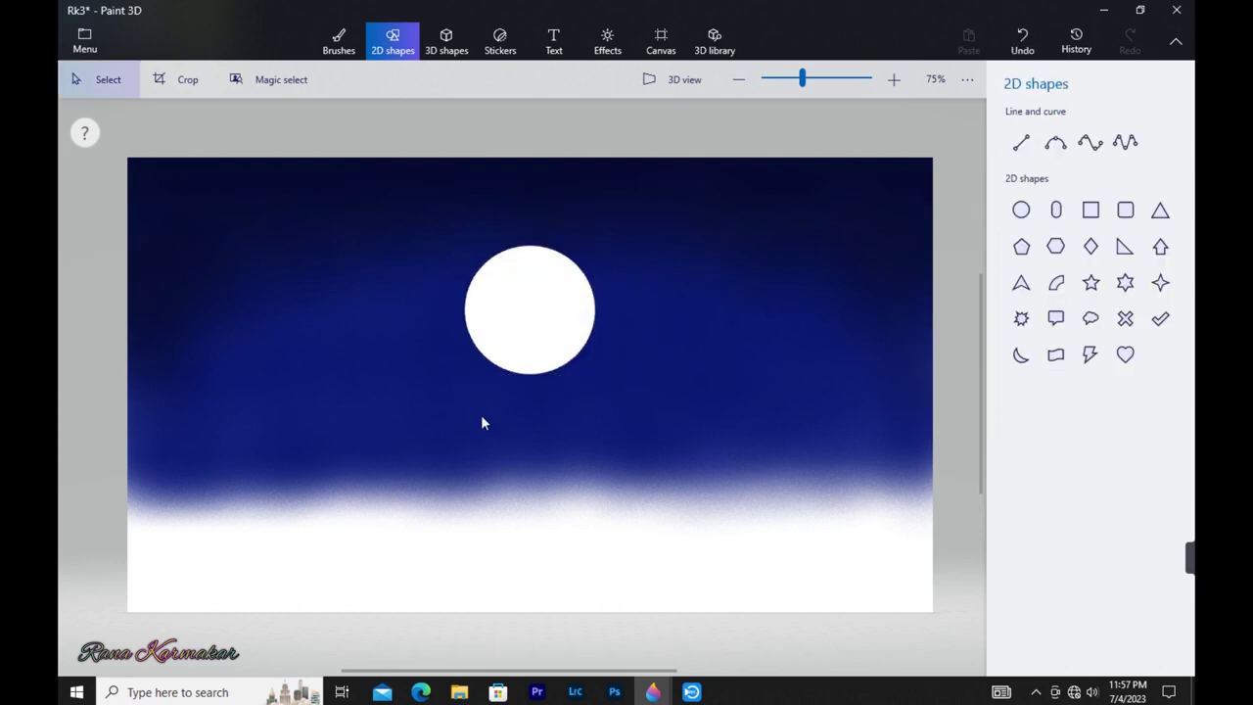
Spray a faint white glow around the moon's edge at 75 px thickness and 7% opacity
{"action": "left_click", "coordinate": [339, 41]}
{"action": "left_click", "coordinate": [1030, 550]}
{"action": "key", "text": "ctrl+z"}
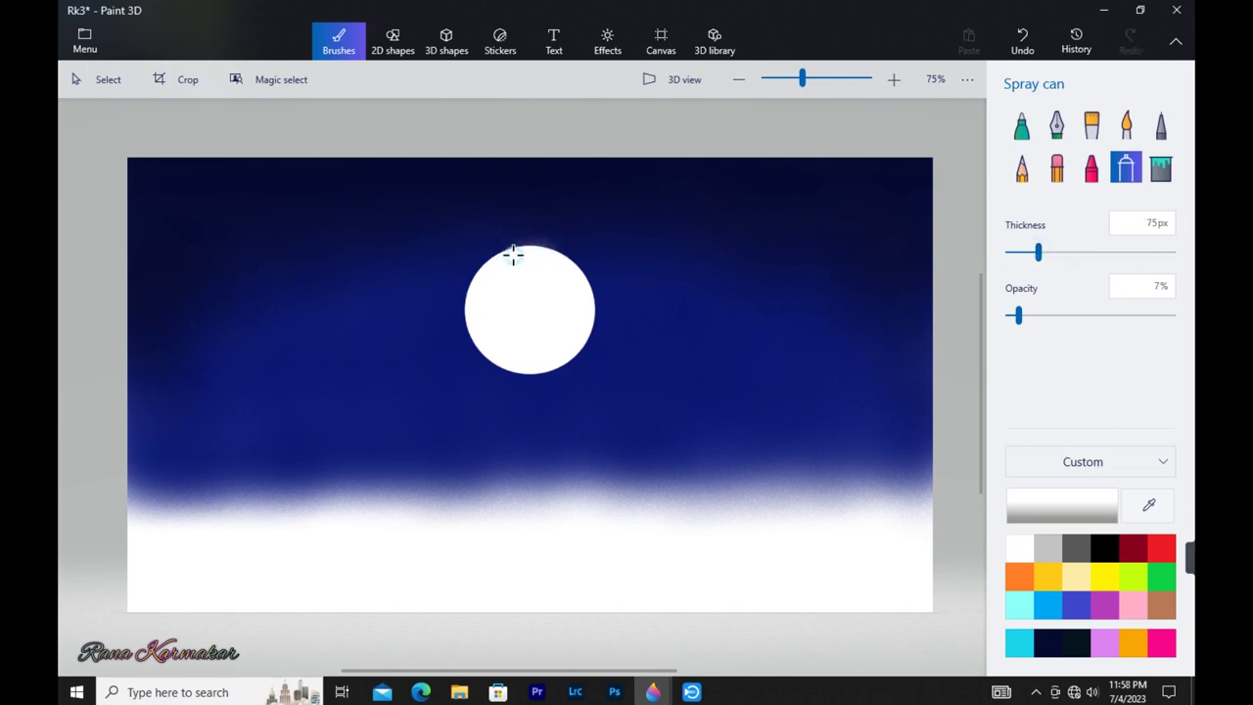
{"action": "mouse_move", "coordinate": [470, 326]}
{"action": "left_mouse_down"}
{"action": "mouse_move", "coordinate": [517, 361]}
{"action": "mouse_move", "coordinate": [548, 363]}
{"action": "mouse_move", "coordinate": [591, 326]}
{"action": "mouse_move", "coordinate": [573, 269]}
{"action": "left_mouse_up"}
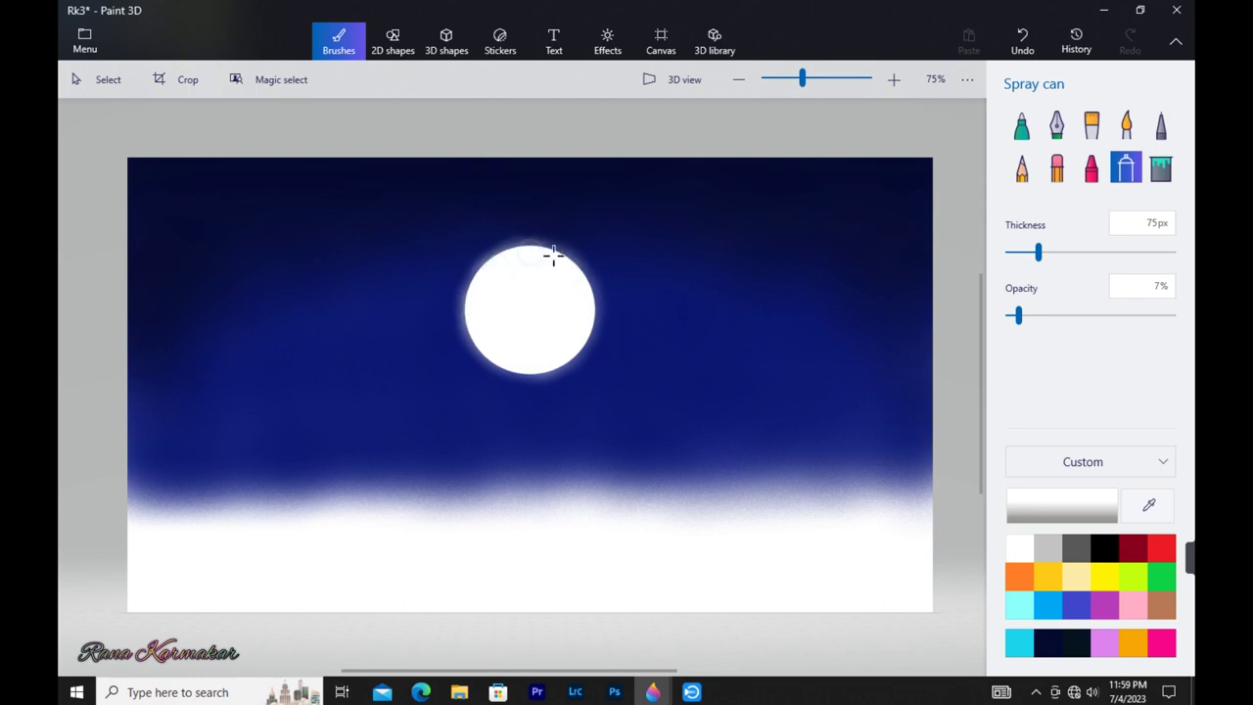
Outline the hills' ridge across the canvas below the moon with a 5 px dark navy marker
{"action": "left_click", "coordinate": [1021, 124]}
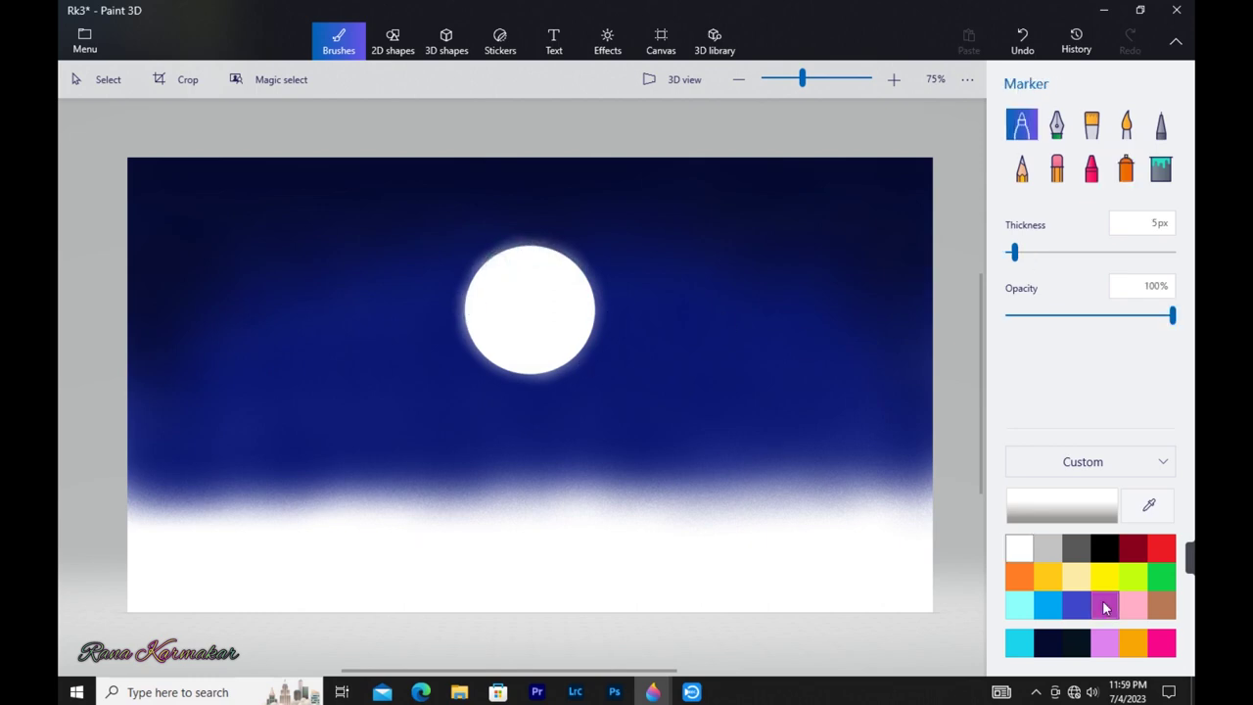
{"action": "left_click", "coordinate": [1047, 642]}
{"action": "left_click_drag", "start_coordinate": [503, 445], "coordinate": [599, 445]}
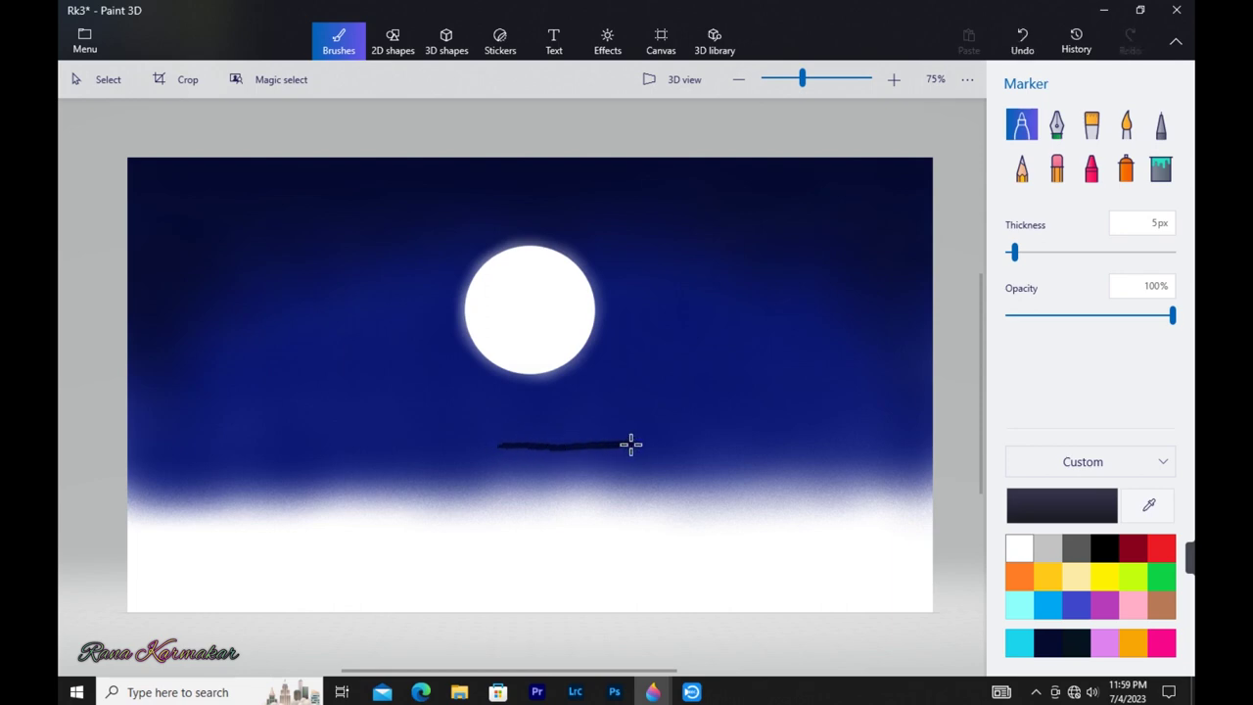
{"action": "mouse_move", "coordinate": [634, 443]}
{"action": "left_mouse_down"}
{"action": "mouse_move", "coordinate": [853, 394]}
{"action": "mouse_move", "coordinate": [926, 397]}
{"action": "left_mouse_up"}
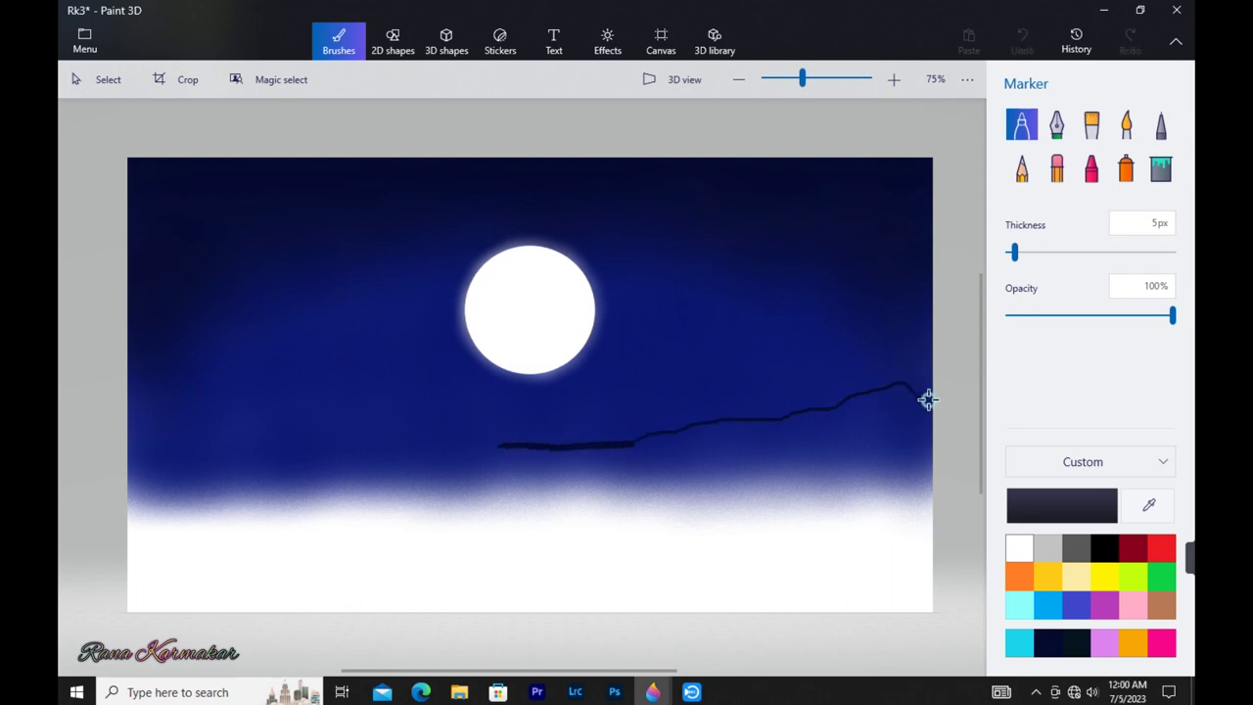
{"action": "mouse_move", "coordinate": [499, 444]}
{"action": "left_mouse_down"}
{"action": "mouse_move", "coordinate": [365, 373]}
{"action": "mouse_move", "coordinate": [153, 346]}
{"action": "left_mouse_up"}
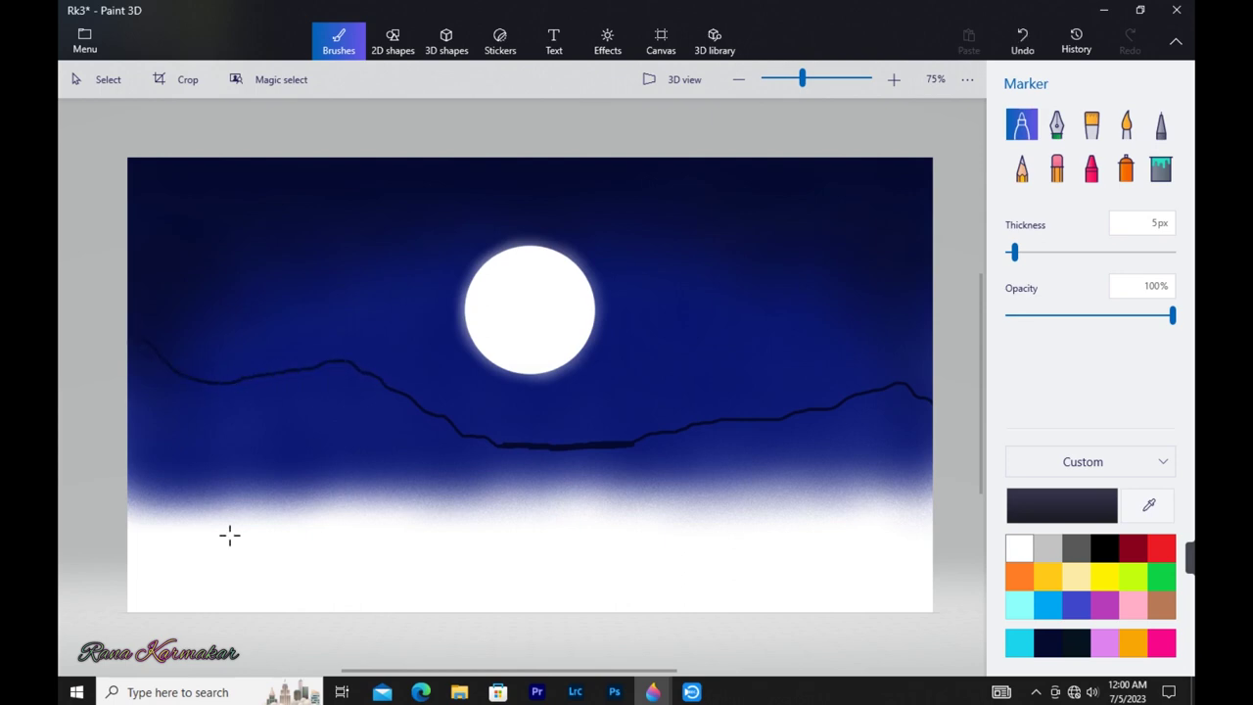
Draw the lower outlines of both hills and a horizon line across the canvas with the navy marker
{"action": "left_click_drag", "start_coordinate": [523, 483], "coordinate": [129, 430]}
{"action": "left_click_drag", "start_coordinate": [647, 473], "coordinate": [931, 436]}
{"action": "left_click_drag", "start_coordinate": [128, 496], "coordinate": [941, 483]}
{"action": "key", "text": "ctrl+z"}
{"action": "left_click_drag", "start_coordinate": [593, 494], "coordinate": [935, 491]}
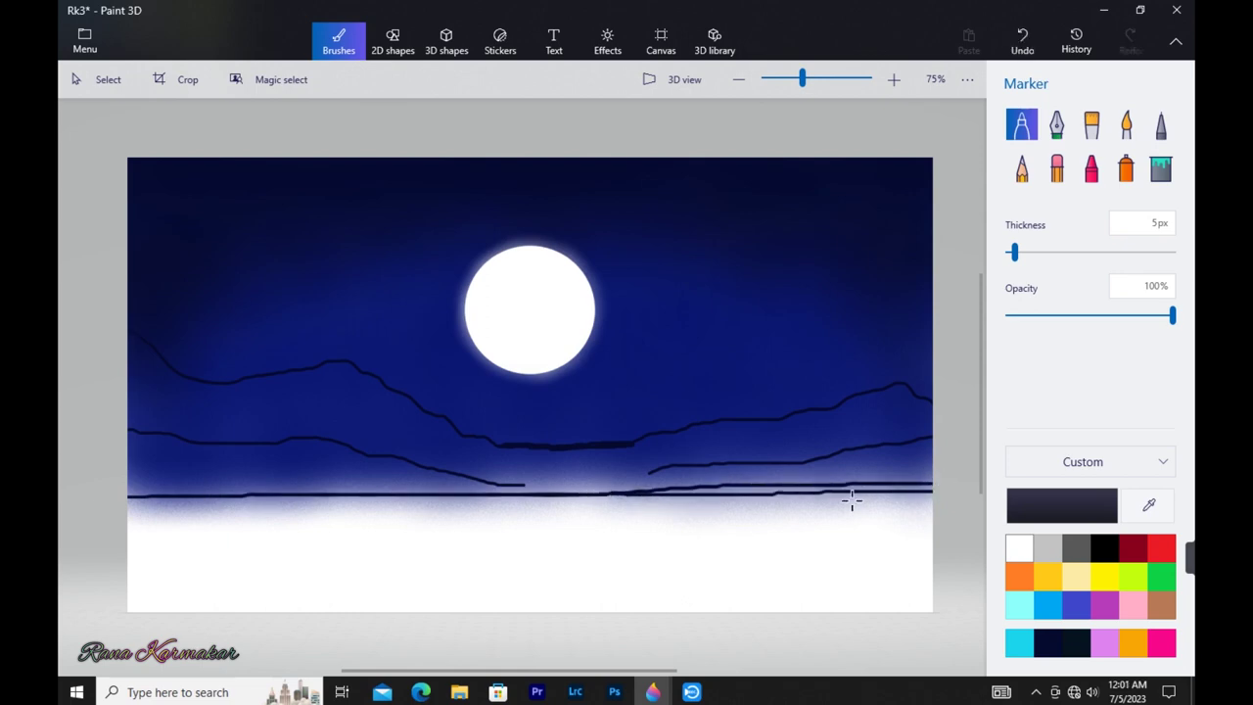
Adjust the custom dark navy colour and fill the right hill between its two outlines with the marker
{"action": "left_click", "coordinate": [1061, 505]}
{"action": "left_click_drag", "start_coordinate": [673, 381], "coordinate": [649, 381]}
{"action": "left_click", "coordinate": [542, 503]}
{"action": "mouse_move", "coordinate": [835, 437]}
{"action": "left_mouse_down"}
{"action": "mouse_move", "coordinate": [665, 464]}
{"action": "mouse_move", "coordinate": [822, 460]}
{"action": "mouse_move", "coordinate": [701, 440]}
{"action": "mouse_move", "coordinate": [715, 425]}
{"action": "mouse_move", "coordinate": [643, 442]}
{"action": "mouse_move", "coordinate": [758, 434]}
{"action": "mouse_move", "coordinate": [725, 424]}
{"action": "mouse_move", "coordinate": [674, 443]}
{"action": "mouse_move", "coordinate": [786, 446]}
{"action": "mouse_move", "coordinate": [894, 428]}
{"action": "mouse_move", "coordinate": [792, 414]}
{"action": "mouse_move", "coordinate": [769, 425]}
{"action": "mouse_move", "coordinate": [852, 400]}
{"action": "mouse_move", "coordinate": [828, 414]}
{"action": "mouse_move", "coordinate": [887, 420]}
{"action": "mouse_move", "coordinate": [905, 390]}
{"action": "mouse_move", "coordinate": [924, 421]}
{"action": "left_mouse_up"}
Fill the left hill and its tip with the dark navy marker, enlarging the thickness to 24 px
{"action": "key", "text": "bracketright"}
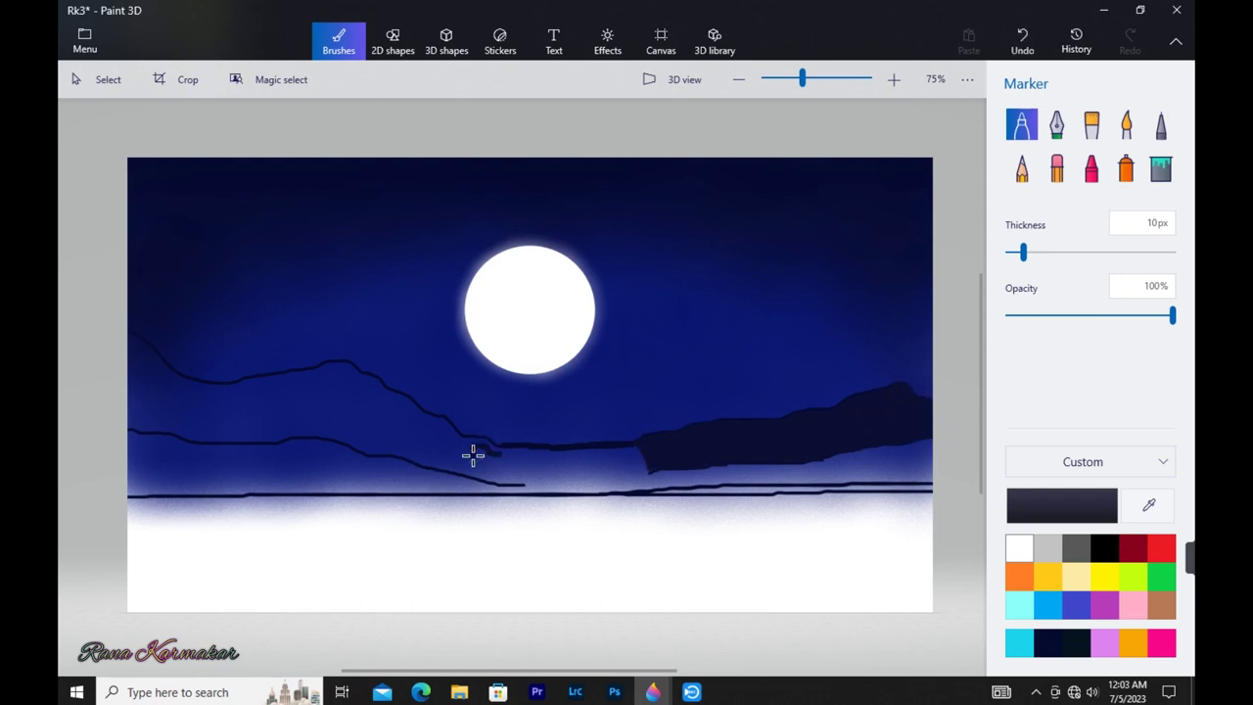
{"action": "key", "text": "bracketright"}
{"action": "key", "text": "bracketright"}
{"action": "key", "text": "bracketright"}
{"action": "key", "text": "bracketright"}
{"action": "key", "text": "bracketright"}
{"action": "key", "text": "bracketright"}
{"action": "key", "text": "bracketright"}
{"action": "key", "text": "bracketright"}
{"action": "key", "text": "bracketright"}
{"action": "key", "text": "bracketright"}
{"action": "mouse_move", "coordinate": [489, 451]}
{"action": "left_mouse_down"}
{"action": "mouse_move", "coordinate": [450, 441]}
{"action": "mouse_move", "coordinate": [342, 369]}
{"action": "mouse_move", "coordinate": [312, 386]}
{"action": "mouse_move", "coordinate": [339, 368]}
{"action": "mouse_move", "coordinate": [195, 393]}
{"action": "mouse_move", "coordinate": [203, 382]}
{"action": "mouse_move", "coordinate": [144, 351]}
{"action": "mouse_move", "coordinate": [110, 360]}
{"action": "mouse_move", "coordinate": [129, 339]}
{"action": "mouse_move", "coordinate": [145, 372]}
{"action": "mouse_move", "coordinate": [125, 335]}
{"action": "mouse_move", "coordinate": [157, 395]}
{"action": "mouse_move", "coordinate": [228, 413]}
{"action": "mouse_move", "coordinate": [381, 404]}
{"action": "mouse_move", "coordinate": [437, 433]}
{"action": "mouse_move", "coordinate": [438, 447]}
{"action": "mouse_move", "coordinate": [417, 443]}
{"action": "mouse_move", "coordinate": [475, 468]}
{"action": "mouse_move", "coordinate": [328, 426]}
{"action": "mouse_move", "coordinate": [151, 428]}
{"action": "mouse_move", "coordinate": [226, 422]}
{"action": "mouse_move", "coordinate": [284, 436]}
{"action": "left_mouse_up"}
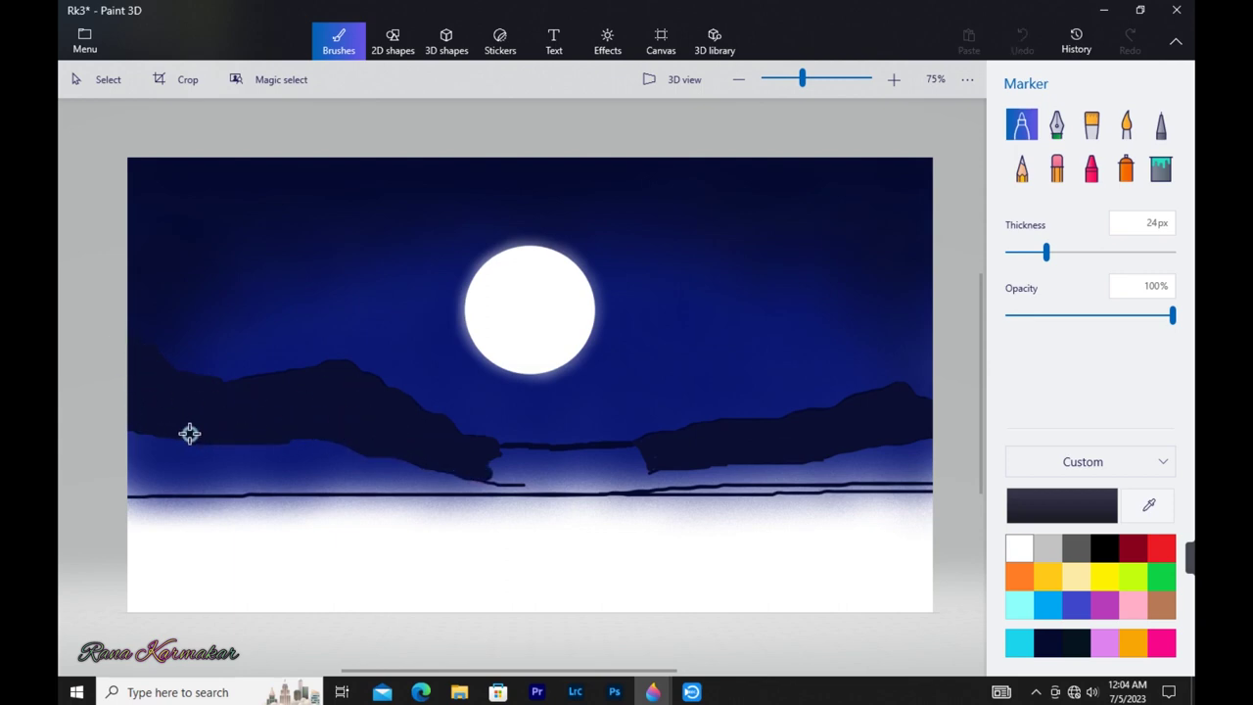
{"action": "left_click", "coordinate": [509, 476]}
Texture the right hill's upper slope with a custom dark green crayon at 15 px thickness and 85% opacity
{"action": "left_click", "coordinate": [1091, 168]}
{"action": "left_click", "coordinate": [1017, 252]}
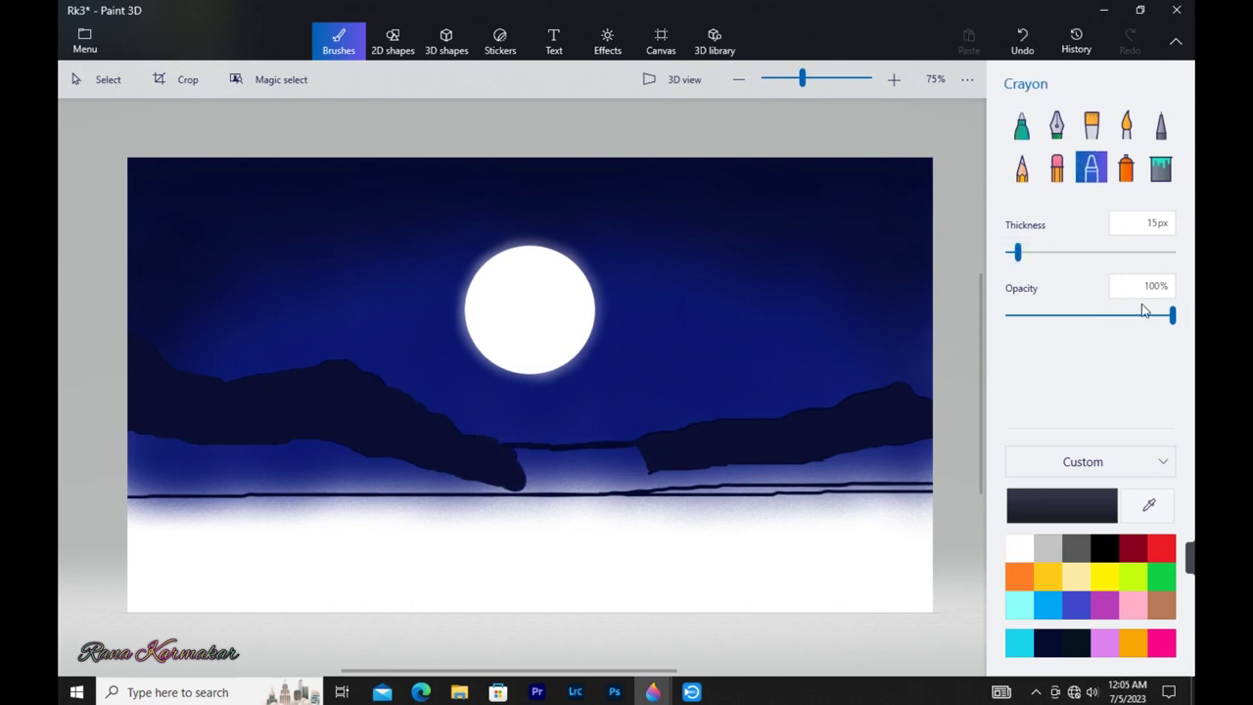
{"action": "left_click_drag", "start_coordinate": [1172, 315], "coordinate": [1147, 315]}
{"action": "left_click", "coordinate": [1161, 576]}
{"action": "left_click", "coordinate": [1065, 517]}
{"action": "left_click", "coordinate": [587, 344]}
{"action": "left_click", "coordinate": [541, 503]}
{"action": "left_click_drag", "start_coordinate": [646, 438], "coordinate": [666, 436]}
{"action": "left_click", "coordinate": [1037, 504]}
{"action": "left_click_drag", "start_coordinate": [679, 361], "coordinate": [682, 379]}
{"action": "left_click", "coordinate": [542, 503]}
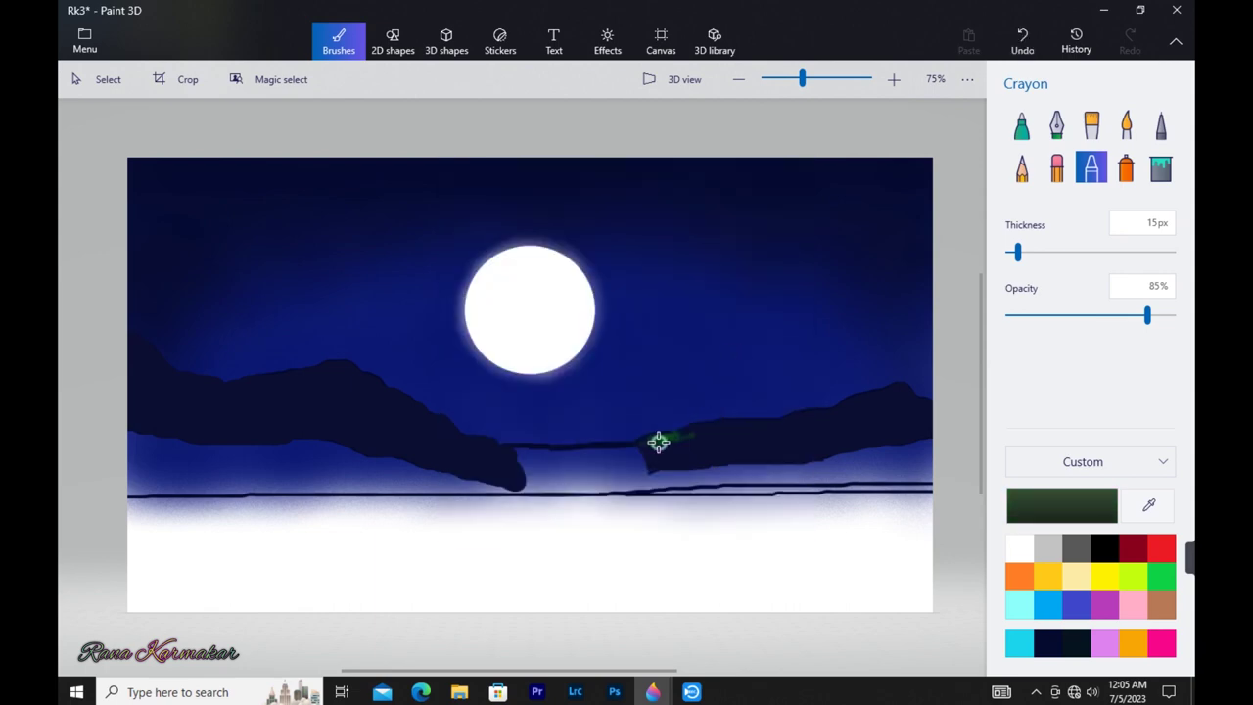
{"action": "mouse_move", "coordinate": [647, 449]}
{"action": "left_mouse_down"}
{"action": "mouse_move", "coordinate": [701, 428]}
{"action": "mouse_move", "coordinate": [678, 433]}
{"action": "mouse_move", "coordinate": [890, 409]}
{"action": "mouse_move", "coordinate": [851, 400]}
{"action": "mouse_move", "coordinate": [892, 387]}
{"action": "mouse_move", "coordinate": [665, 446]}
{"action": "mouse_move", "coordinate": [705, 429]}
{"action": "mouse_move", "coordinate": [798, 432]}
{"action": "left_mouse_up"}
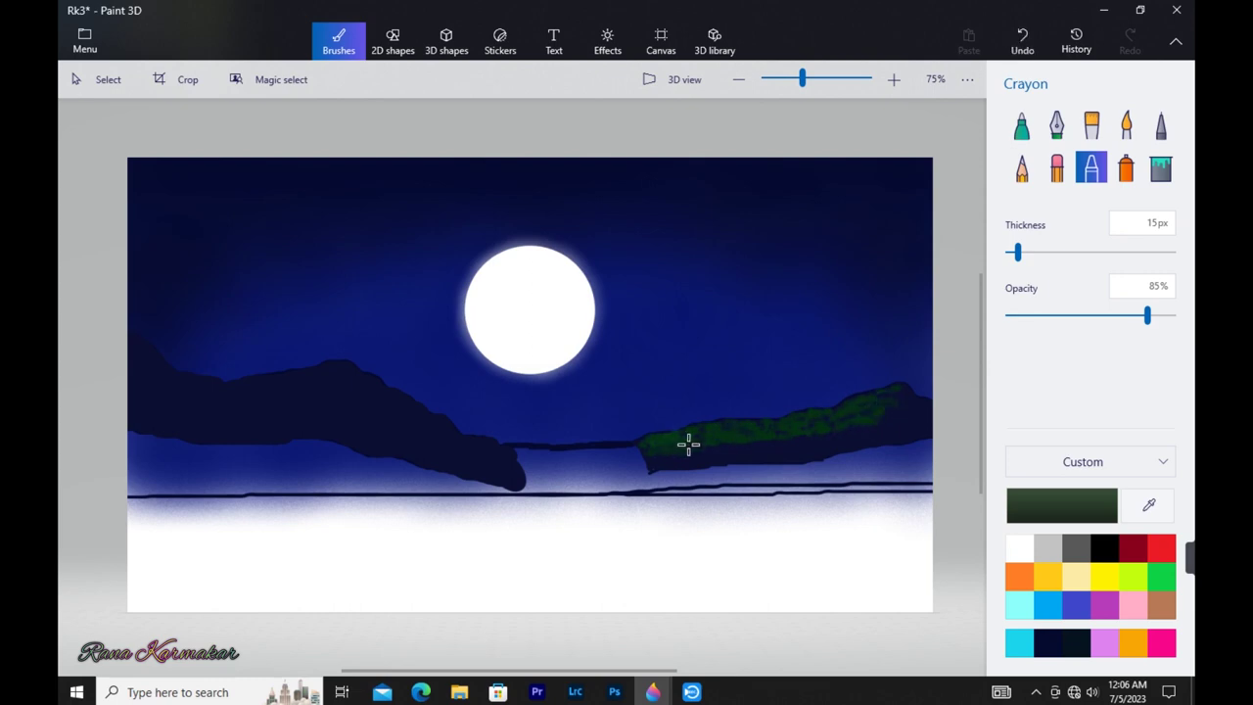
Texture the left hill's upper slopes and the lower edge near its tip with the dark green crayon
{"action": "mouse_move", "coordinate": [477, 445]}
{"action": "left_mouse_down"}
{"action": "mouse_move", "coordinate": [419, 413]}
{"action": "mouse_move", "coordinate": [510, 457]}
{"action": "mouse_move", "coordinate": [460, 443]}
{"action": "mouse_move", "coordinate": [411, 402]}
{"action": "mouse_move", "coordinate": [439, 443]}
{"action": "mouse_move", "coordinate": [395, 385]}
{"action": "mouse_move", "coordinate": [385, 412]}
{"action": "mouse_move", "coordinate": [326, 396]}
{"action": "mouse_move", "coordinate": [385, 385]}
{"action": "mouse_move", "coordinate": [324, 366]}
{"action": "mouse_move", "coordinate": [342, 398]}
{"action": "left_mouse_up"}
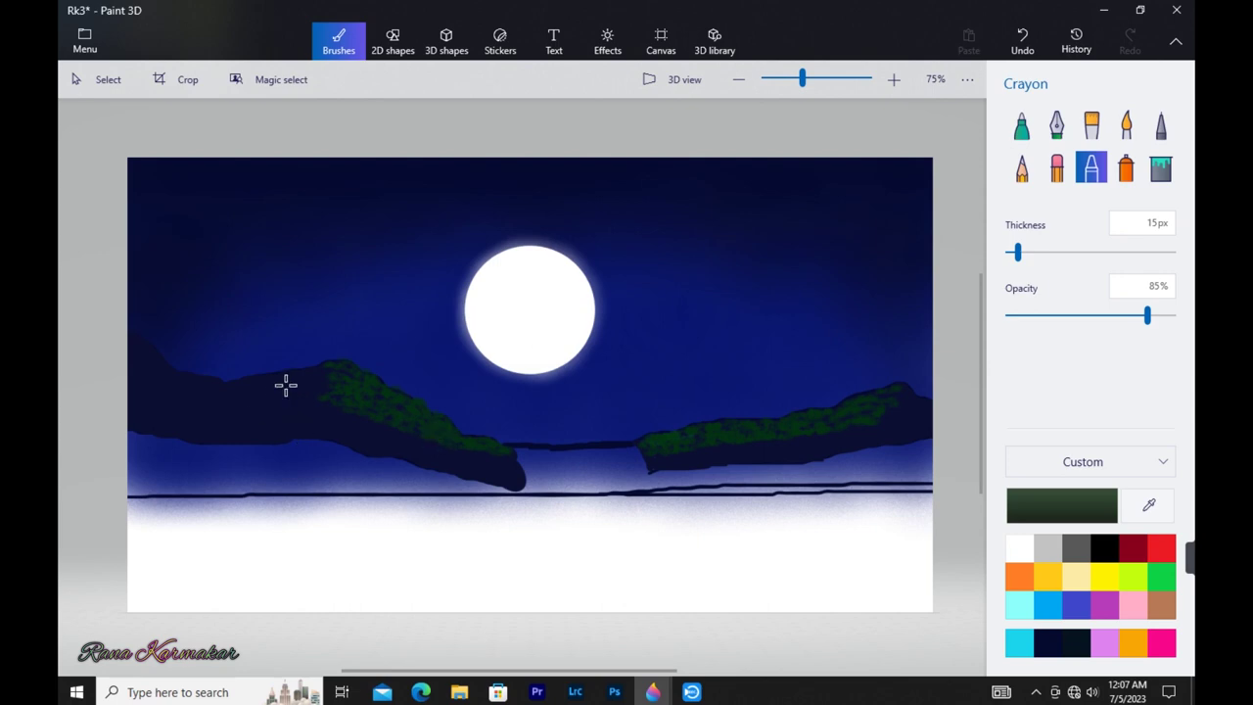
{"action": "mouse_move", "coordinate": [252, 391]}
{"action": "left_mouse_down"}
{"action": "mouse_move", "coordinate": [268, 378]}
{"action": "mouse_move", "coordinate": [223, 392]}
{"action": "mouse_move", "coordinate": [170, 369]}
{"action": "mouse_move", "coordinate": [191, 388]}
{"action": "mouse_move", "coordinate": [155, 377]}
{"action": "mouse_move", "coordinate": [232, 408]}
{"action": "mouse_move", "coordinate": [263, 394]}
{"action": "mouse_move", "coordinate": [145, 392]}
{"action": "mouse_move", "coordinate": [156, 394]}
{"action": "left_mouse_up"}
{"action": "mouse_move", "coordinate": [446, 446]}
{"action": "left_mouse_down"}
{"action": "mouse_move", "coordinate": [484, 489]}
{"action": "mouse_move", "coordinate": [377, 460]}
{"action": "left_mouse_up"}
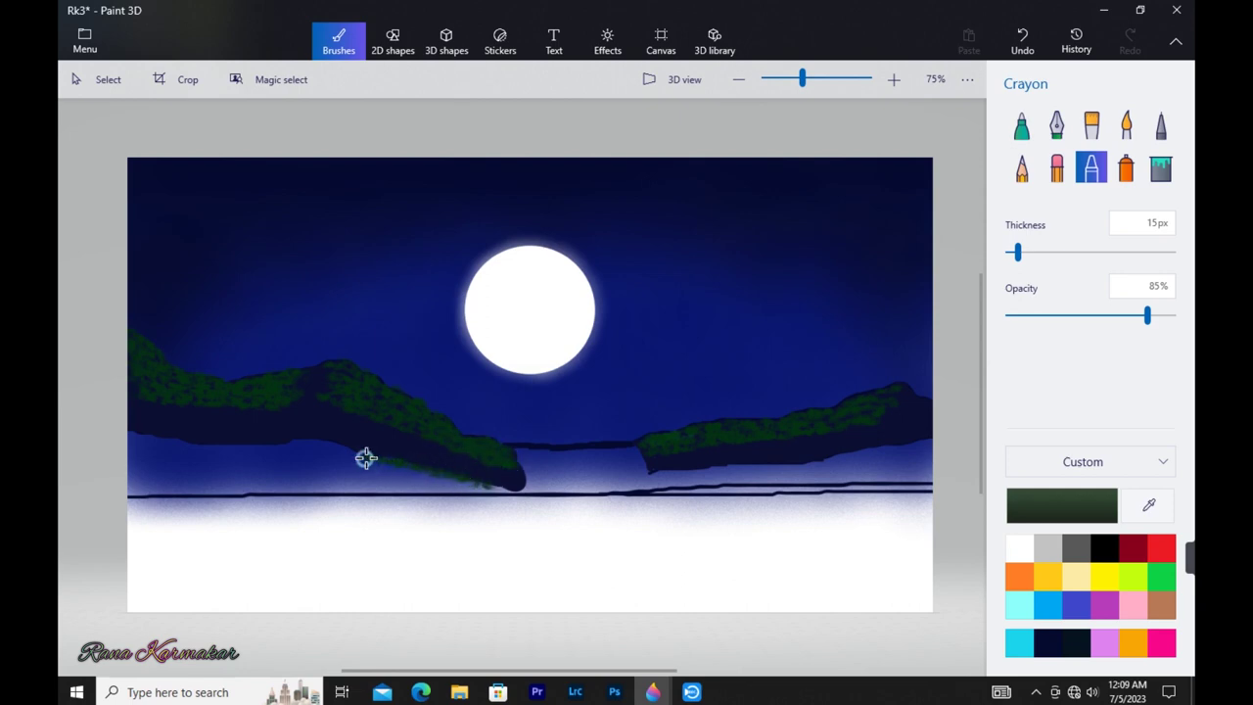
Mix another custom dark green and crayon it along the left hill's lower edge, using 12 px thickness near the tip
{"action": "left_click", "coordinate": [1104, 548]}
{"action": "left_click_drag", "start_coordinate": [389, 435], "coordinate": [396, 426]}
{"action": "left_click", "coordinate": [1162, 578]}
{"action": "left_click", "coordinate": [1062, 506]}
{"action": "left_click", "coordinate": [692, 367]}
{"action": "left_click", "coordinate": [542, 504]}
{"action": "mouse_move", "coordinate": [349, 449]}
{"action": "left_mouse_down"}
{"action": "mouse_move", "coordinate": [299, 440]}
{"action": "mouse_move", "coordinate": [496, 486]}
{"action": "mouse_move", "coordinate": [322, 445]}
{"action": "mouse_move", "coordinate": [216, 447]}
{"action": "mouse_move", "coordinate": [342, 449]}
{"action": "mouse_move", "coordinate": [324, 442]}
{"action": "mouse_move", "coordinate": [139, 438]}
{"action": "mouse_move", "coordinate": [297, 440]}
{"action": "left_mouse_up"}
{"action": "left_click_drag", "start_coordinate": [1018, 253], "coordinate": [1025, 252]}
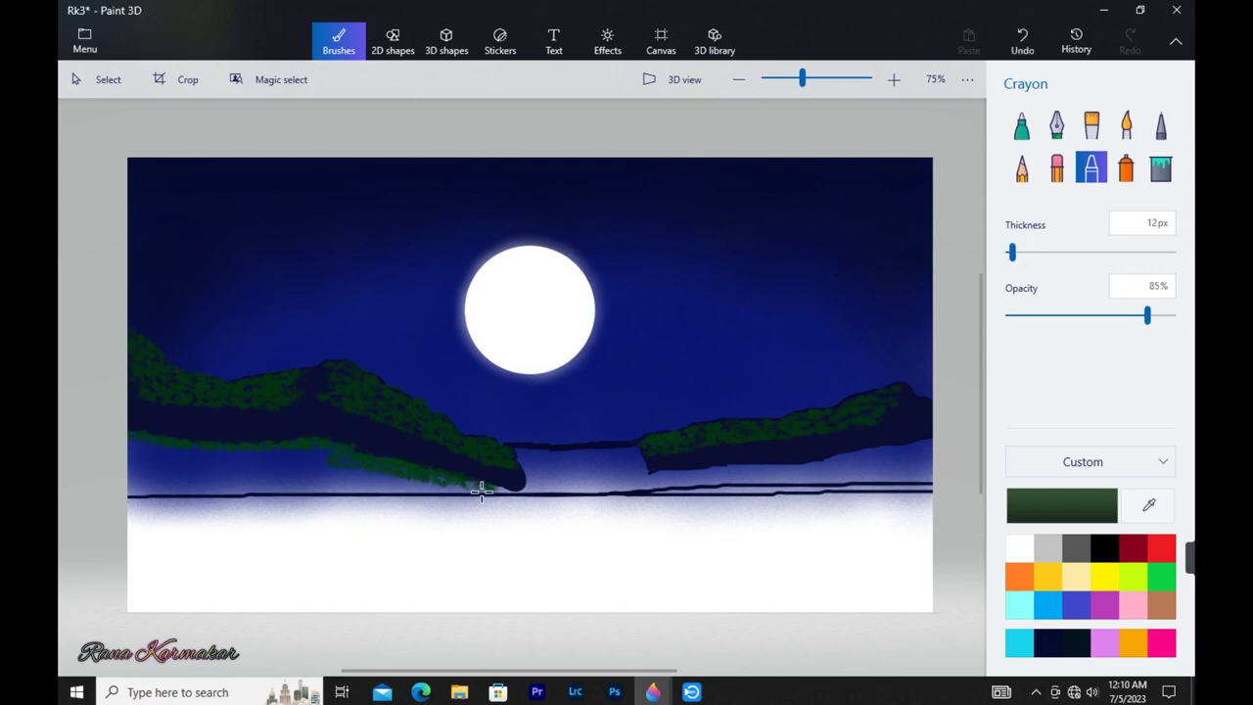
{"action": "mouse_move", "coordinate": [486, 485]}
{"action": "left_mouse_down"}
{"action": "mouse_move", "coordinate": [498, 487]}
{"action": "mouse_move", "coordinate": [319, 436]}
{"action": "mouse_move", "coordinate": [165, 448]}
{"action": "mouse_move", "coordinate": [374, 462]}
{"action": "left_mouse_up"}
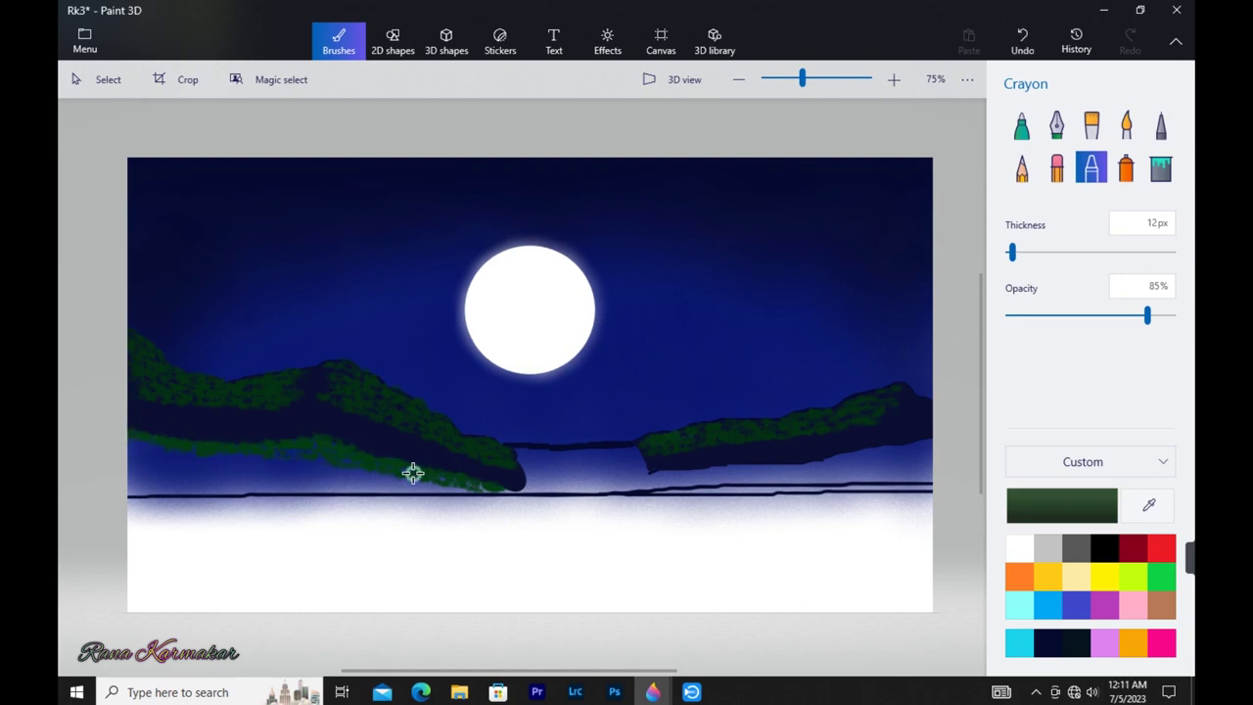
Shade the left hill's middle band, peak and lower edge with a black crayon, increasing the thickness to 23 px
{"action": "left_click", "coordinate": [1102, 560]}
{"action": "mouse_move", "coordinate": [467, 483]}
{"action": "left_mouse_down"}
{"action": "mouse_move", "coordinate": [324, 464]}
{"action": "mouse_move", "coordinate": [397, 480]}
{"action": "left_mouse_up"}
{"action": "left_click_drag", "start_coordinate": [485, 470], "coordinate": [417, 453]}
{"action": "key", "text": "ctrl+z"}
{"action": "left_click_drag", "start_coordinate": [1012, 253], "coordinate": [1031, 253]}
{"action": "mouse_move", "coordinate": [437, 449]}
{"action": "left_mouse_down"}
{"action": "mouse_move", "coordinate": [506, 480]}
{"action": "mouse_move", "coordinate": [401, 437]}
{"action": "mouse_move", "coordinate": [266, 433]}
{"action": "mouse_move", "coordinate": [221, 414]}
{"action": "mouse_move", "coordinate": [215, 434]}
{"action": "mouse_move", "coordinate": [141, 421]}
{"action": "mouse_move", "coordinate": [191, 409]}
{"action": "left_mouse_up"}
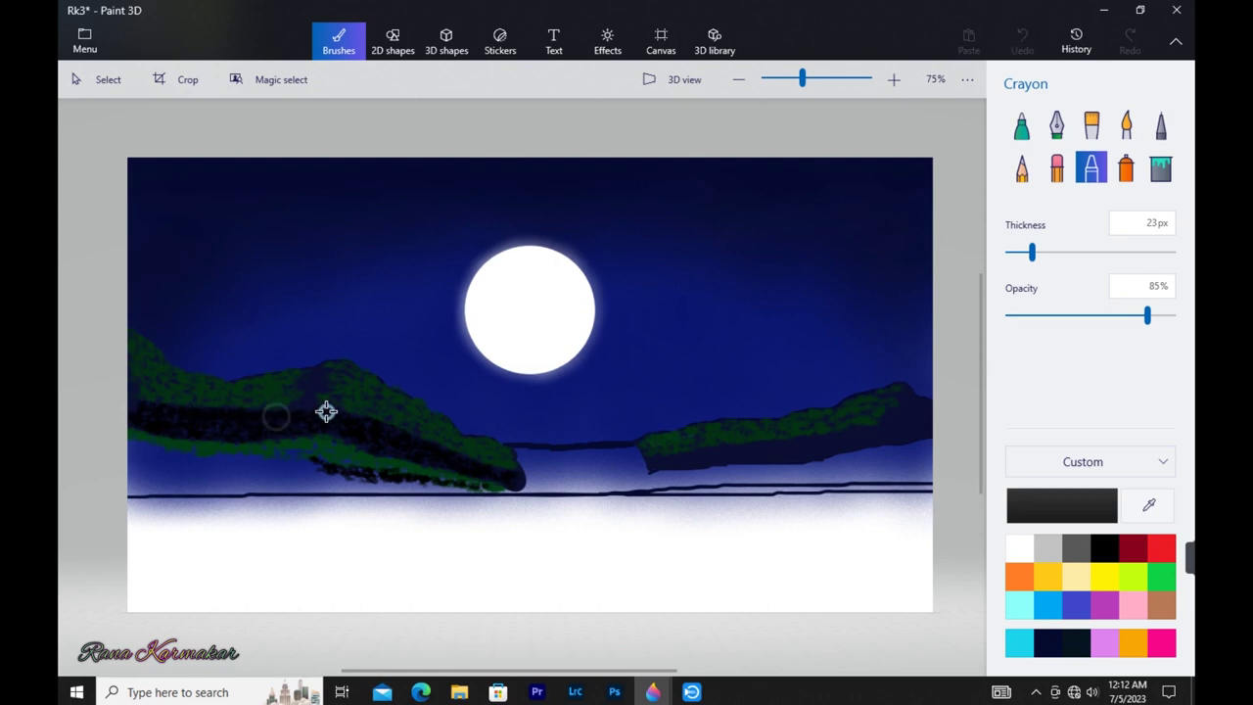
{"action": "mouse_move", "coordinate": [321, 369]}
{"action": "left_mouse_down"}
{"action": "mouse_move", "coordinate": [316, 405]}
{"action": "mouse_move", "coordinate": [361, 436]}
{"action": "mouse_move", "coordinate": [306, 464]}
{"action": "left_mouse_up"}
Sample the hill's green and extend the left hill's lower green area downward with the crayon
{"action": "left_click", "coordinate": [1149, 505]}
{"action": "left_click", "coordinate": [371, 421]}
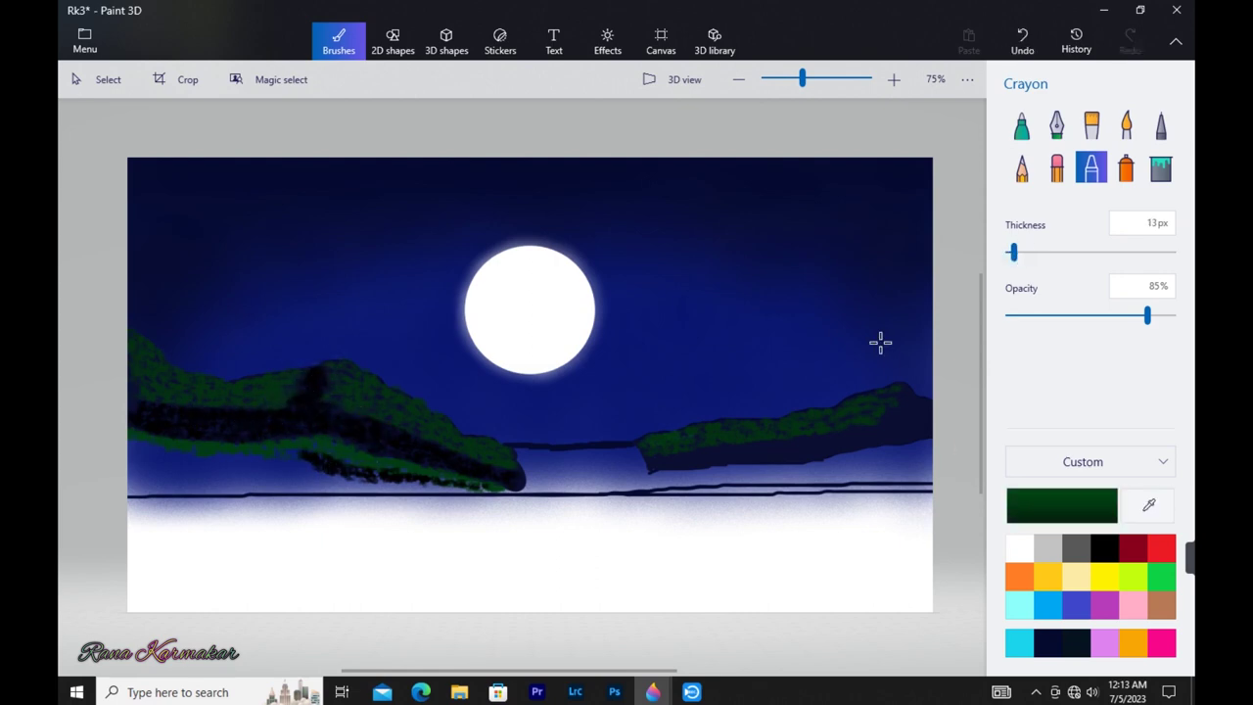
{"action": "mouse_move", "coordinate": [423, 486]}
{"action": "left_mouse_down"}
{"action": "mouse_move", "coordinate": [335, 476]}
{"action": "mouse_move", "coordinate": [283, 447]}
{"action": "mouse_move", "coordinate": [291, 457]}
{"action": "mouse_move", "coordinate": [193, 460]}
{"action": "mouse_move", "coordinate": [225, 465]}
{"action": "left_mouse_up"}
{"action": "left_click_drag", "start_coordinate": [1014, 253], "coordinate": [1024, 253]}
{"action": "mouse_move", "coordinate": [207, 459]}
{"action": "left_mouse_down"}
{"action": "mouse_move", "coordinate": [229, 459]}
{"action": "mouse_move", "coordinate": [132, 443]}
{"action": "left_mouse_up"}
{"action": "left_click_drag", "start_coordinate": [227, 457], "coordinate": [297, 463]}
Smooth the left hill's lower green area with the Watercolour brush at a reduced thickness
{"action": "left_click", "coordinate": [1125, 125]}
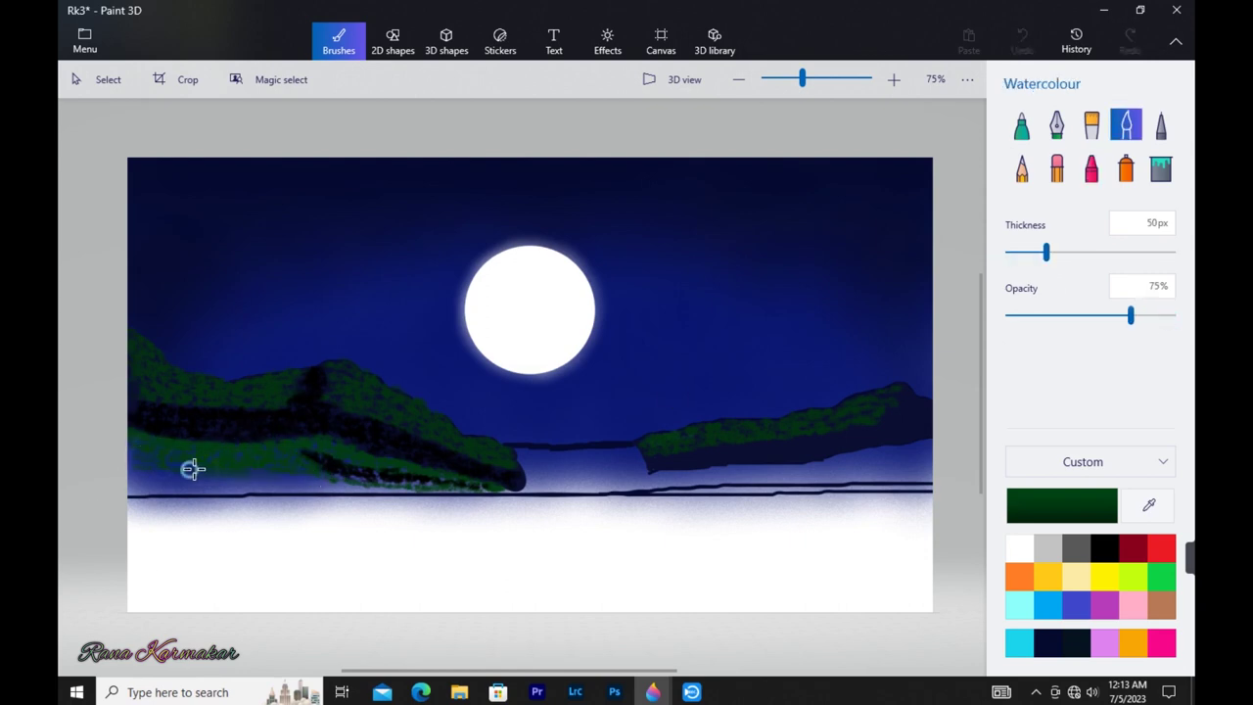
{"action": "left_click", "coordinate": [1022, 254]}
{"action": "left_click_drag", "start_coordinate": [272, 472], "coordinate": [143, 459]}
Paint a black shoreline along the left hill's base with 8 px watercolour, raising the opacity to 100%
{"action": "left_click", "coordinate": [1104, 548]}
{"action": "left_click_drag", "start_coordinate": [1022, 253], "coordinate": [1010, 252]}
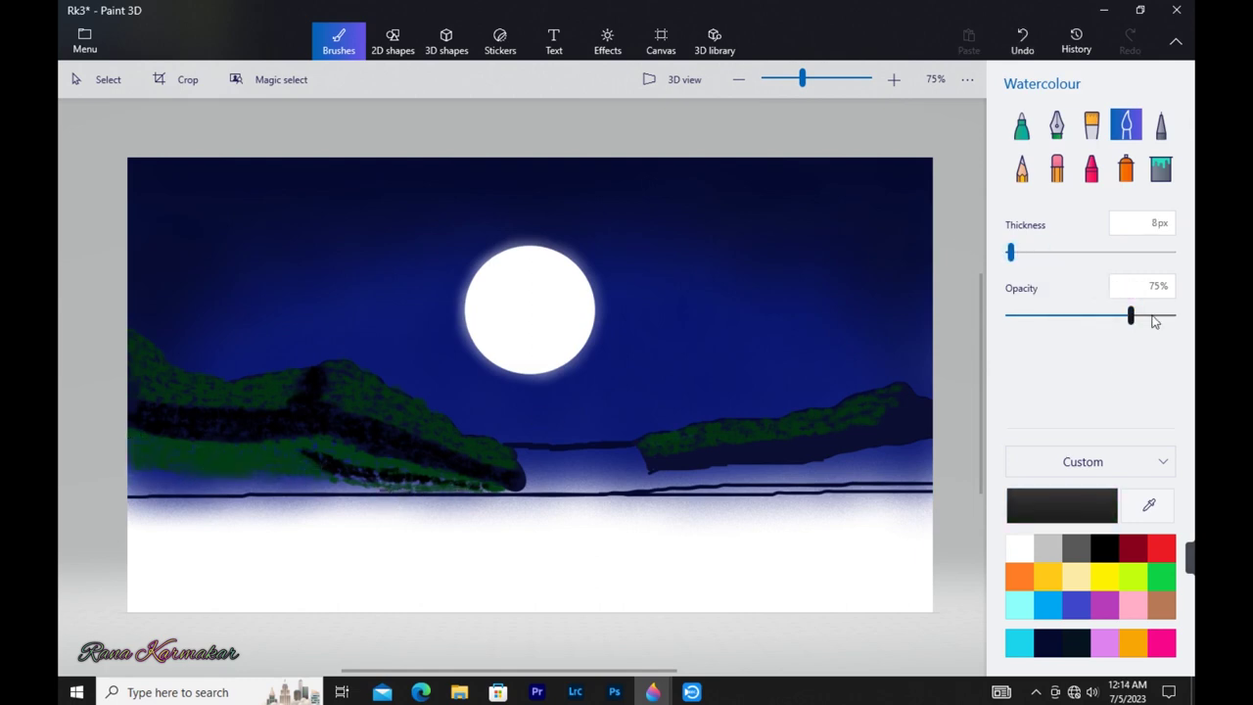
{"action": "left_click_drag", "start_coordinate": [346, 495], "coordinate": [386, 491]}
{"action": "left_click_drag", "start_coordinate": [1168, 315], "coordinate": [1174, 315]}
{"action": "mouse_move", "coordinate": [348, 492]}
{"action": "left_mouse_down"}
{"action": "mouse_move", "coordinate": [341, 481]}
{"action": "mouse_move", "coordinate": [428, 487]}
{"action": "mouse_move", "coordinate": [130, 465]}
{"action": "mouse_move", "coordinate": [164, 480]}
{"action": "left_mouse_up"}
Thicken the left hill's black base and darken its black bands with watercolour, enlarging the brush to 21 px
{"action": "left_click_drag", "start_coordinate": [1011, 252], "coordinate": [1050, 252]}
{"action": "left_click", "coordinate": [174, 495]}
{"action": "key", "text": "ctrl+z"}
{"action": "left_click_drag", "start_coordinate": [153, 489], "coordinate": [321, 488]}
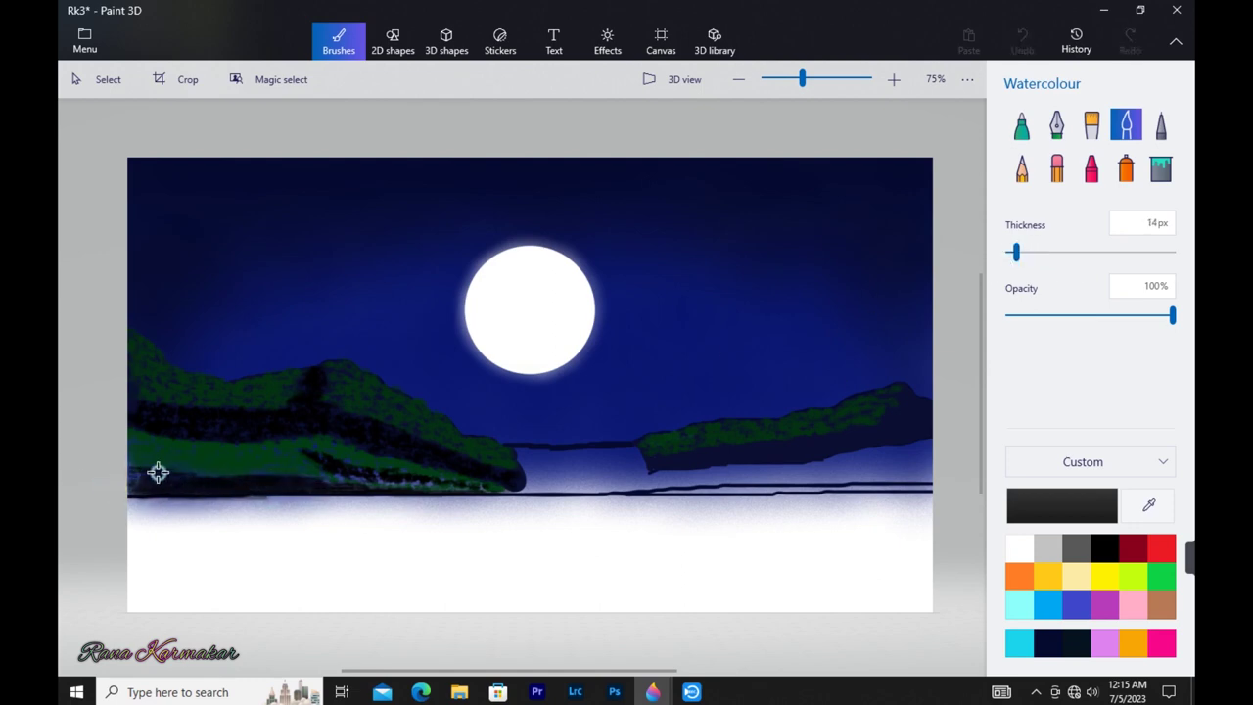
{"action": "left_click_drag", "start_coordinate": [497, 495], "coordinate": [461, 511]}
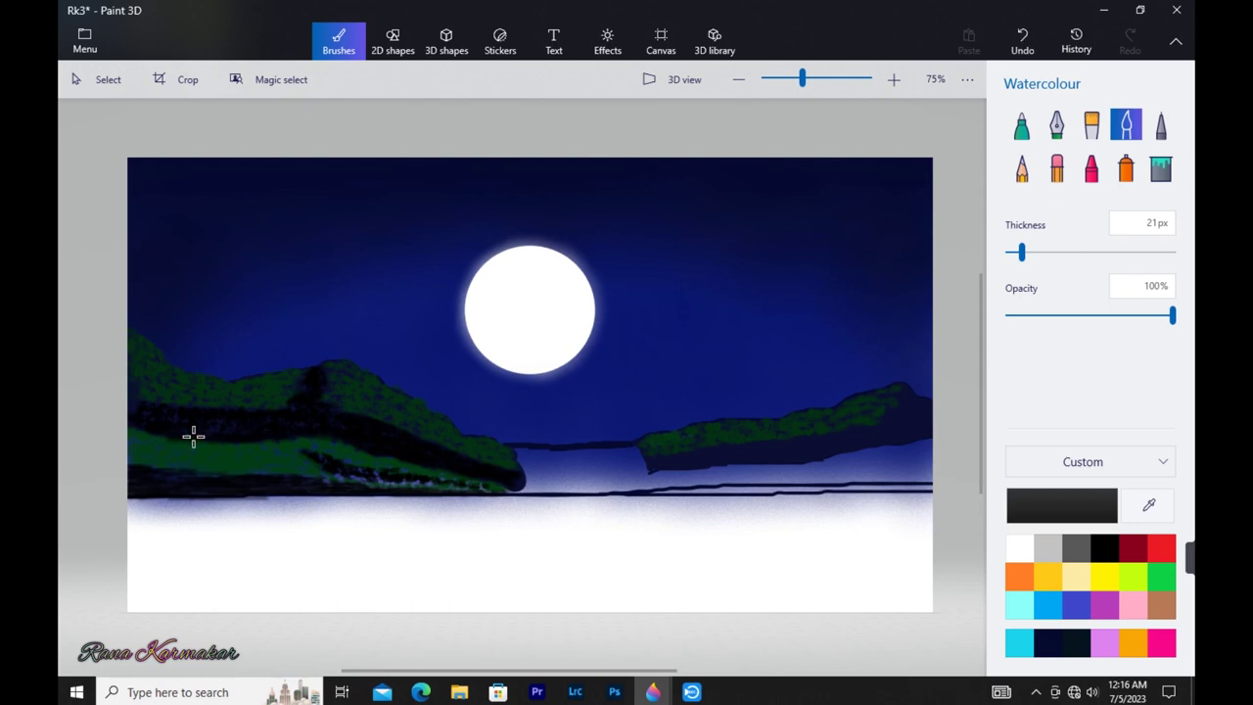
{"action": "mouse_move", "coordinate": [156, 408]}
{"action": "left_mouse_down"}
{"action": "mouse_move", "coordinate": [280, 410]}
{"action": "mouse_move", "coordinate": [222, 431]}
{"action": "mouse_move", "coordinate": [159, 418]}
{"action": "mouse_move", "coordinate": [329, 423]}
{"action": "mouse_move", "coordinate": [296, 383]}
{"action": "mouse_move", "coordinate": [304, 366]}
{"action": "mouse_move", "coordinate": [363, 434]}
{"action": "mouse_move", "coordinate": [418, 451]}
{"action": "mouse_move", "coordinate": [345, 473]}
{"action": "mouse_move", "coordinate": [311, 454]}
{"action": "mouse_move", "coordinate": [390, 477]}
{"action": "left_mouse_up"}
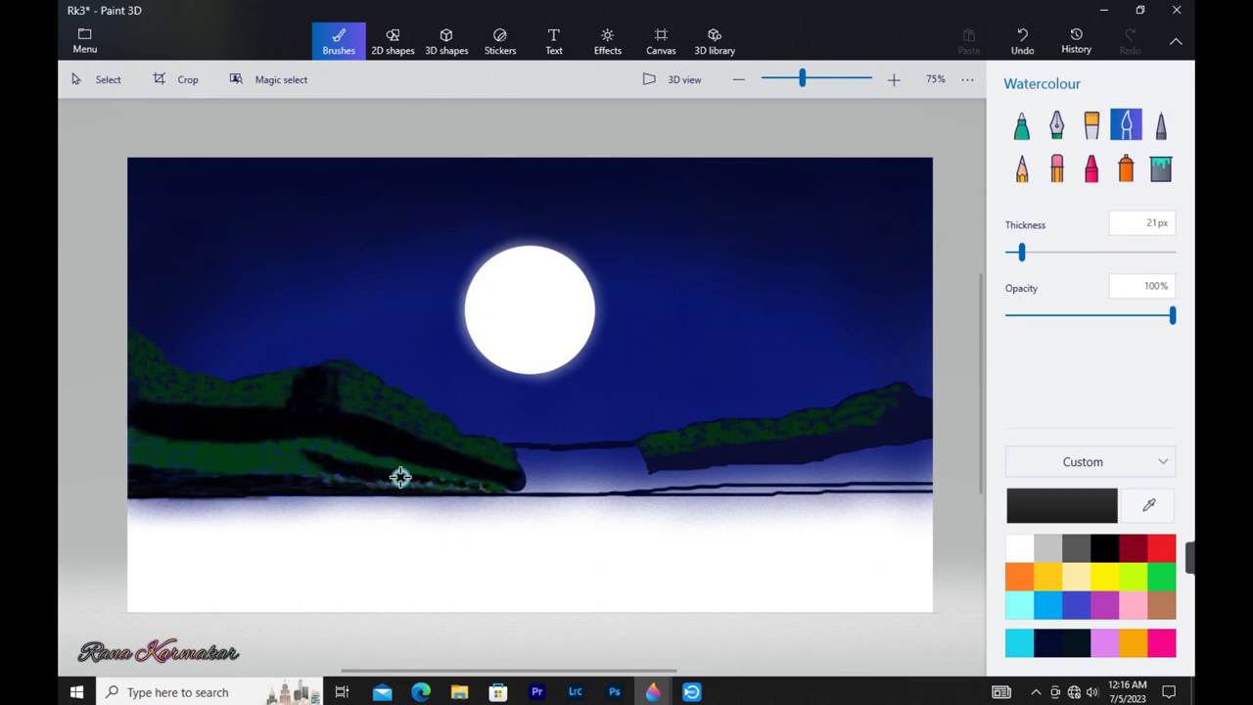
Shade the right hill's lower half and far end black with the watercolour brush at 15 px
{"action": "key", "text": "["}
{"action": "mouse_move", "coordinate": [670, 463]}
{"action": "left_mouse_down"}
{"action": "mouse_move", "coordinate": [926, 428]}
{"action": "mouse_move", "coordinate": [646, 459]}
{"action": "mouse_move", "coordinate": [872, 439]}
{"action": "mouse_move", "coordinate": [931, 407]}
{"action": "mouse_move", "coordinate": [893, 427]}
{"action": "left_mouse_up"}
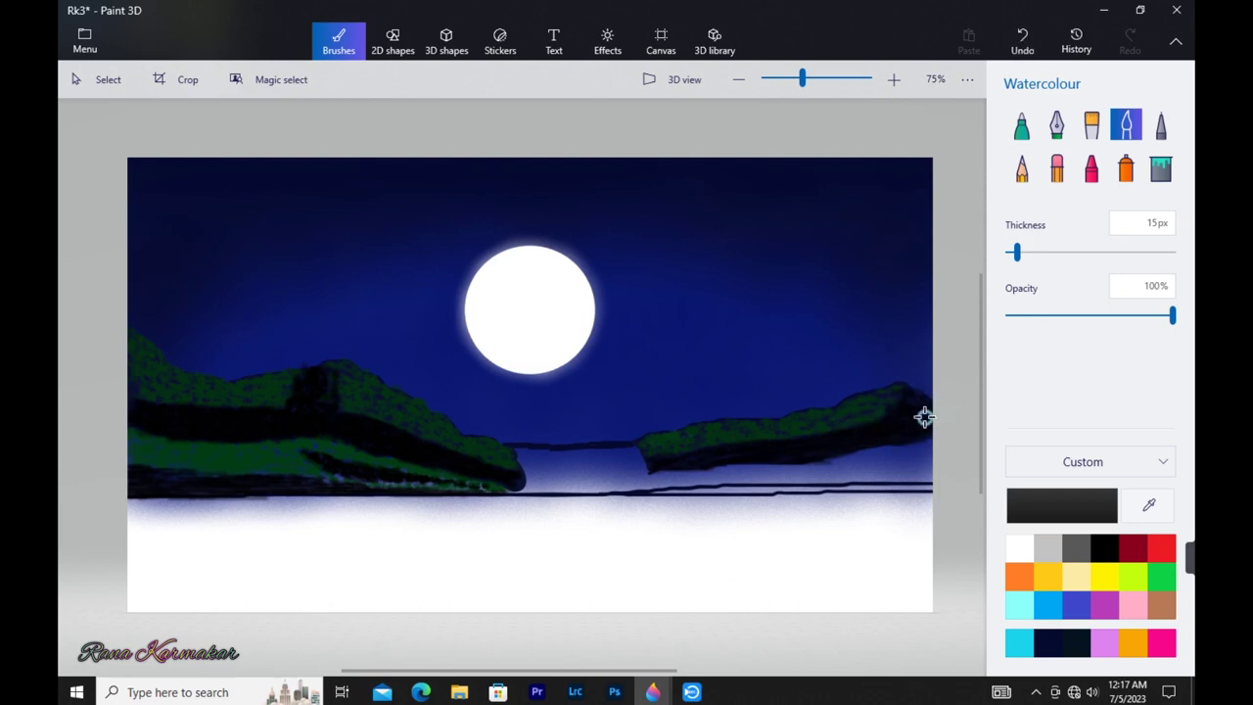
{"action": "mouse_move", "coordinate": [652, 459]}
{"action": "left_mouse_down"}
{"action": "mouse_move", "coordinate": [838, 448]}
{"action": "mouse_move", "coordinate": [781, 442]}
{"action": "mouse_move", "coordinate": [753, 461]}
{"action": "left_mouse_up"}
{"action": "mouse_move", "coordinate": [920, 417]}
{"action": "left_mouse_down"}
{"action": "mouse_move", "coordinate": [785, 456]}
{"action": "mouse_move", "coordinate": [682, 461]}
{"action": "mouse_move", "coordinate": [891, 425]}
{"action": "mouse_move", "coordinate": [916, 436]}
{"action": "left_mouse_up"}
Sample the green from the left hill and paint a green slope beneath the right hill's black band
{"action": "left_click", "coordinate": [1148, 505]}
{"action": "left_click", "coordinate": [229, 466]}
{"action": "mouse_move", "coordinate": [669, 472]}
{"action": "left_mouse_down"}
{"action": "mouse_move", "coordinate": [794, 467]}
{"action": "mouse_move", "coordinate": [929, 439]}
{"action": "mouse_move", "coordinate": [850, 460]}
{"action": "mouse_move", "coordinate": [866, 464]}
{"action": "mouse_move", "coordinate": [911, 447]}
{"action": "mouse_move", "coordinate": [724, 472]}
{"action": "left_mouse_up"}
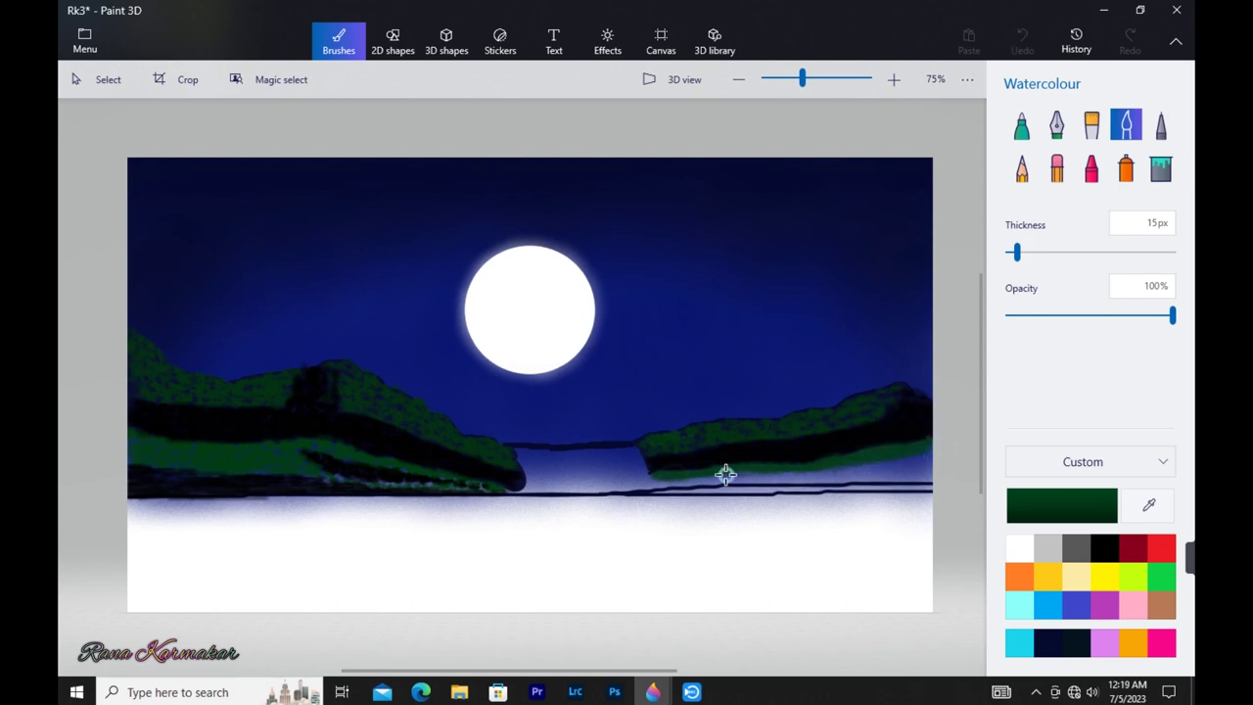
Paint a black base along the shoreline under the right hill with the watercolour brush
{"action": "left_click", "coordinate": [1104, 547]}
{"action": "left_click_drag", "start_coordinate": [920, 473], "coordinate": [773, 491]}
{"action": "mouse_move", "coordinate": [863, 487]}
{"action": "left_mouse_down"}
{"action": "mouse_move", "coordinate": [928, 456]}
{"action": "mouse_move", "coordinate": [812, 481]}
{"action": "mouse_move", "coordinate": [952, 468]}
{"action": "mouse_move", "coordinate": [893, 483]}
{"action": "mouse_move", "coordinate": [891, 467]}
{"action": "mouse_move", "coordinate": [923, 478]}
{"action": "mouse_move", "coordinate": [678, 491]}
{"action": "mouse_move", "coordinate": [824, 485]}
{"action": "mouse_move", "coordinate": [896, 462]}
{"action": "mouse_move", "coordinate": [664, 484]}
{"action": "mouse_move", "coordinate": [750, 474]}
{"action": "mouse_move", "coordinate": [882, 487]}
{"action": "mouse_move", "coordinate": [716, 476]}
{"action": "mouse_move", "coordinate": [894, 458]}
{"action": "mouse_move", "coordinate": [664, 486]}
{"action": "mouse_move", "coordinate": [919, 466]}
{"action": "mouse_move", "coordinate": [686, 483]}
{"action": "left_mouse_up"}
Sample the right hill's lower green and smooth the upper slopes of both hills with watercolour
{"action": "left_click", "coordinate": [1148, 505]}
{"action": "left_click", "coordinate": [758, 465]}
{"action": "mouse_move", "coordinate": [730, 433]}
{"action": "left_mouse_down"}
{"action": "mouse_move", "coordinate": [875, 417]}
{"action": "mouse_move", "coordinate": [669, 450]}
{"action": "mouse_move", "coordinate": [688, 451]}
{"action": "mouse_move", "coordinate": [676, 436]}
{"action": "mouse_move", "coordinate": [649, 459]}
{"action": "left_mouse_up"}
{"action": "mouse_move", "coordinate": [871, 413]}
{"action": "left_mouse_down"}
{"action": "mouse_move", "coordinate": [905, 395]}
{"action": "mouse_move", "coordinate": [812, 424]}
{"action": "left_mouse_up"}
{"action": "mouse_move", "coordinate": [417, 419]}
{"action": "left_mouse_down"}
{"action": "mouse_move", "coordinate": [365, 403]}
{"action": "mouse_move", "coordinate": [386, 400]}
{"action": "mouse_move", "coordinate": [386, 416]}
{"action": "mouse_move", "coordinate": [484, 454]}
{"action": "mouse_move", "coordinate": [411, 424]}
{"action": "left_mouse_up"}
{"action": "key", "text": "]"}
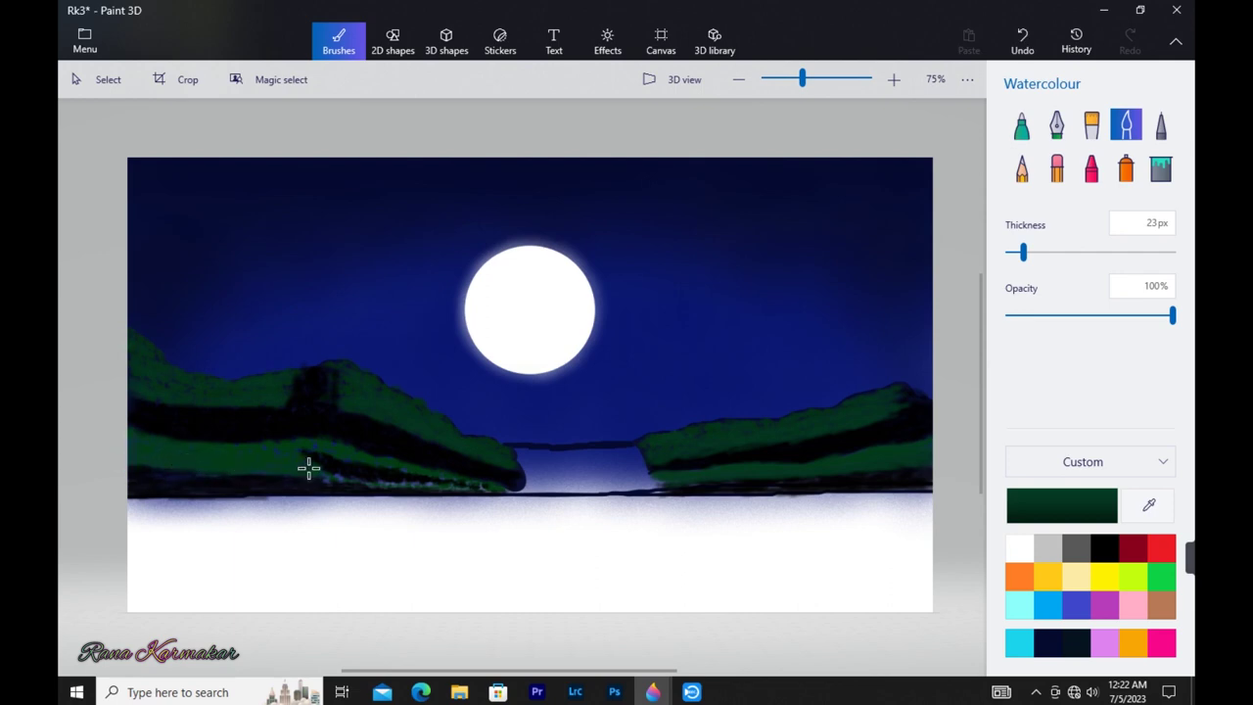
Cover the left hill's dark peak patch and touch up its green slopes with watercolour at varied thicknesses
{"action": "left_click_drag", "start_coordinate": [1022, 254], "coordinate": [1009, 254]}
{"action": "mouse_move", "coordinate": [413, 483]}
{"action": "left_mouse_down"}
{"action": "mouse_move", "coordinate": [383, 484]}
{"action": "mouse_move", "coordinate": [421, 484]}
{"action": "mouse_move", "coordinate": [416, 466]}
{"action": "mouse_move", "coordinate": [374, 461]}
{"action": "left_mouse_up"}
{"action": "key", "text": "bracketright"}
{"action": "key", "text": "bracketright"}
{"action": "key", "text": "bracketright"}
{"action": "mouse_move", "coordinate": [311, 409]}
{"action": "left_mouse_down"}
{"action": "mouse_move", "coordinate": [346, 375]}
{"action": "mouse_move", "coordinate": [296, 376]}
{"action": "mouse_move", "coordinate": [328, 387]}
{"action": "mouse_move", "coordinate": [331, 400]}
{"action": "mouse_move", "coordinate": [324, 389]}
{"action": "mouse_move", "coordinate": [306, 406]}
{"action": "mouse_move", "coordinate": [403, 443]}
{"action": "left_mouse_up"}
{"action": "left_click", "coordinate": [1020, 255]}
{"action": "mouse_move", "coordinate": [310, 407]}
{"action": "left_mouse_down"}
{"action": "mouse_move", "coordinate": [473, 456]}
{"action": "mouse_move", "coordinate": [285, 394]}
{"action": "mouse_move", "coordinate": [283, 382]}
{"action": "mouse_move", "coordinate": [354, 396]}
{"action": "mouse_move", "coordinate": [346, 371]}
{"action": "mouse_move", "coordinate": [325, 408]}
{"action": "mouse_move", "coordinate": [152, 402]}
{"action": "mouse_move", "coordinate": [120, 383]}
{"action": "mouse_move", "coordinate": [136, 372]}
{"action": "mouse_move", "coordinate": [270, 381]}
{"action": "mouse_move", "coordinate": [148, 354]}
{"action": "mouse_move", "coordinate": [407, 406]}
{"action": "left_mouse_up"}
{"action": "left_click_drag", "start_coordinate": [261, 450], "coordinate": [295, 451]}
{"action": "left_click", "coordinate": [1012, 254]}
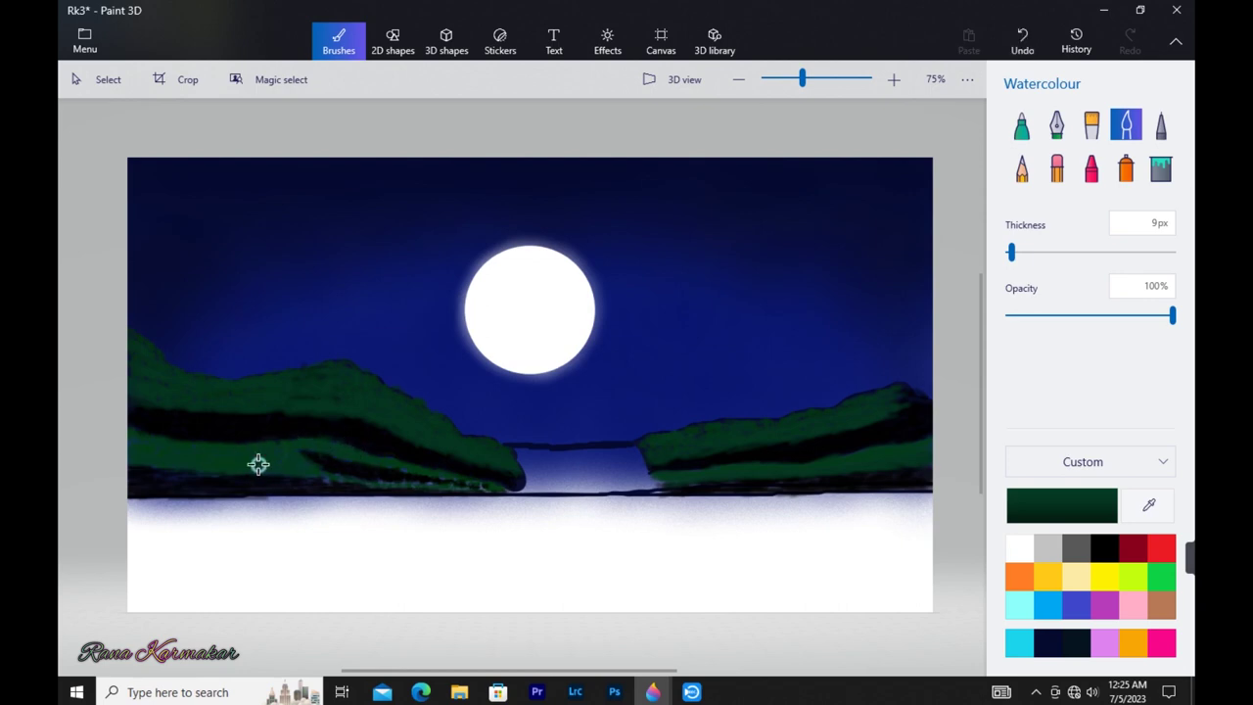
Roughen the dark bands and shoreline edges of both hills with a black 19 px crayon at 99% opacity
{"action": "left_click", "coordinate": [1160, 576]}
{"action": "left_click", "coordinate": [1092, 169]}
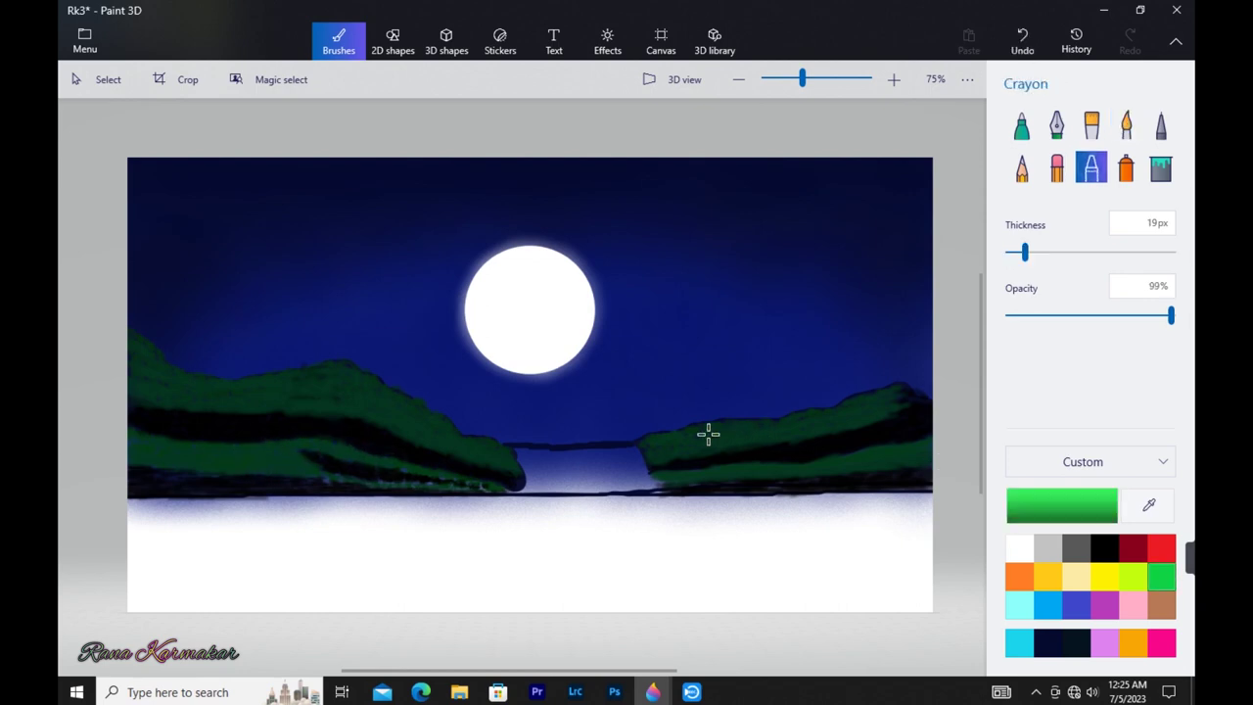
{"action": "left_click", "coordinate": [1103, 548]}
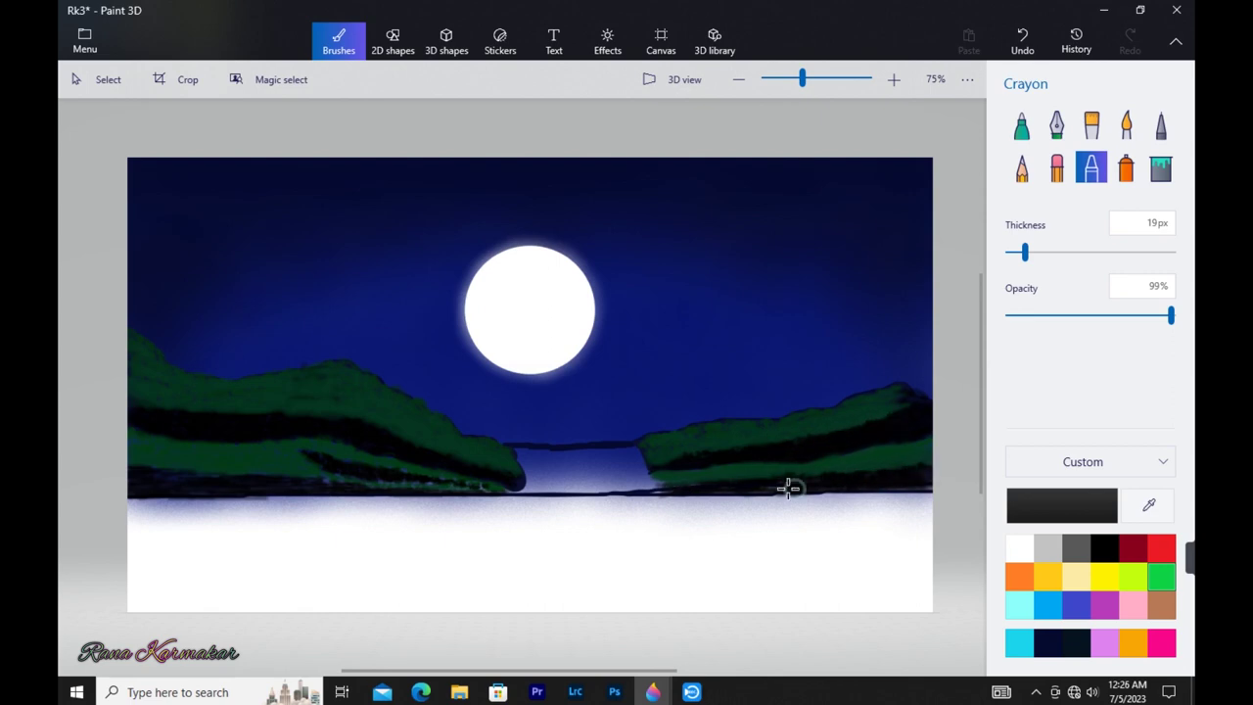
{"action": "left_click_drag", "start_coordinate": [433, 457], "coordinate": [349, 422]}
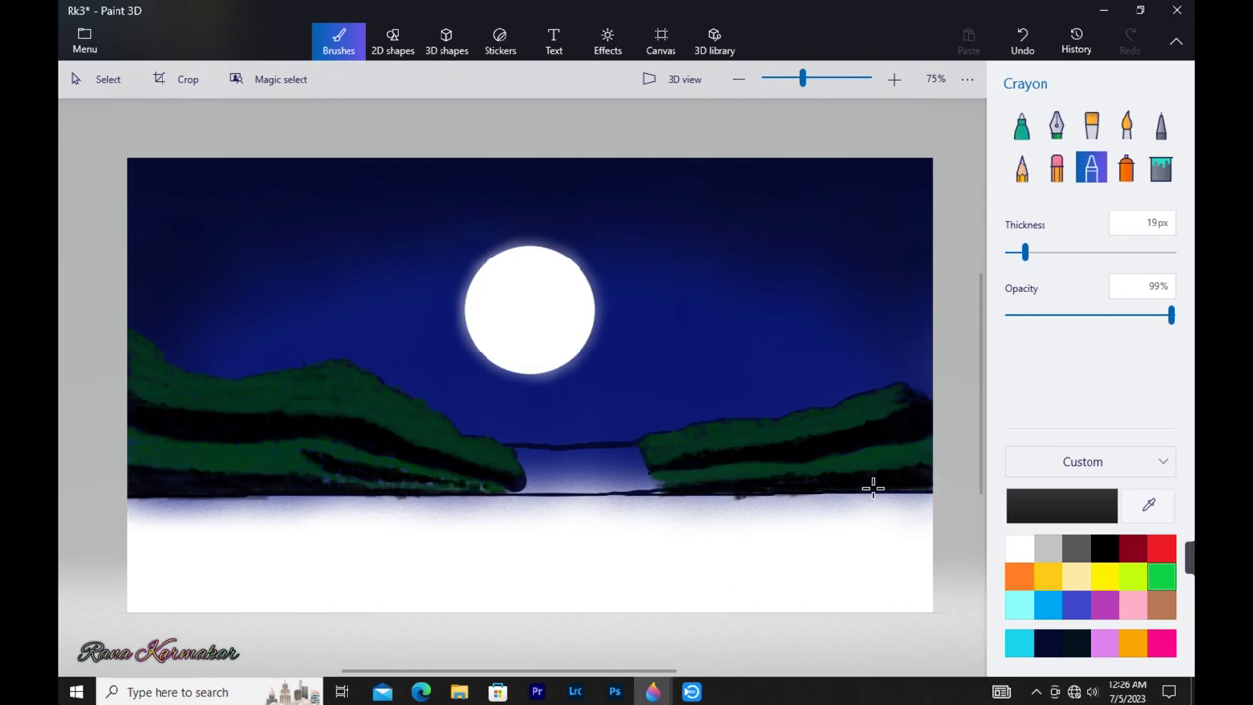
Mix a darker shade of green and texture the right hill's slopes with the 19 px crayon
{"action": "left_click", "coordinate": [1163, 574]}
{"action": "left_click", "coordinate": [1049, 501]}
{"action": "left_click_drag", "start_coordinate": [681, 228], "coordinate": [689, 287]}
{"action": "left_click", "coordinate": [542, 504]}
{"action": "left_click", "coordinate": [674, 442]}
{"action": "key", "text": "ctrl+z"}
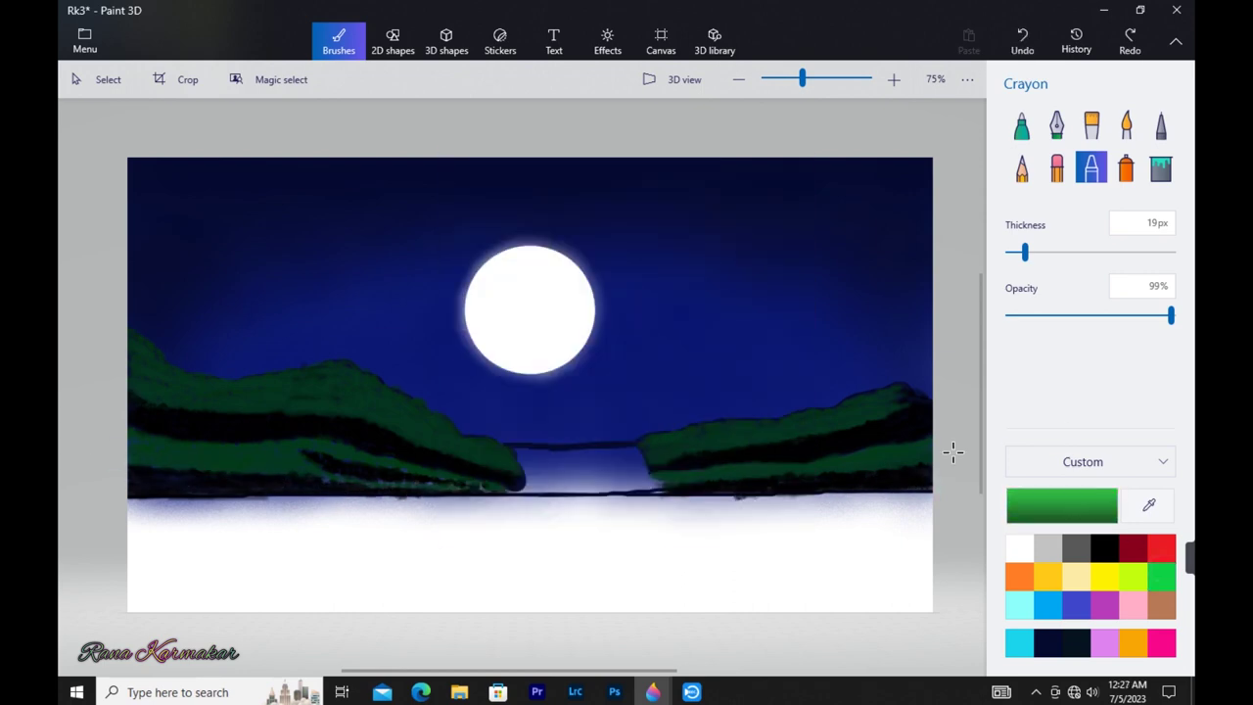
{"action": "left_click", "coordinate": [1061, 505]}
{"action": "left_click", "coordinate": [541, 504]}
{"action": "mouse_move", "coordinate": [701, 441]}
{"action": "left_mouse_down"}
{"action": "mouse_move", "coordinate": [648, 436]}
{"action": "mouse_move", "coordinate": [818, 413]}
{"action": "mouse_move", "coordinate": [855, 493]}
{"action": "mouse_move", "coordinate": [830, 408]}
{"action": "mouse_move", "coordinate": [883, 390]}
{"action": "mouse_move", "coordinate": [788, 422]}
{"action": "left_mouse_up"}
{"action": "mouse_move", "coordinate": [879, 411]}
{"action": "left_mouse_down"}
{"action": "mouse_move", "coordinate": [764, 434]}
{"action": "mouse_move", "coordinate": [806, 434]}
{"action": "mouse_move", "coordinate": [704, 445]}
{"action": "left_mouse_up"}
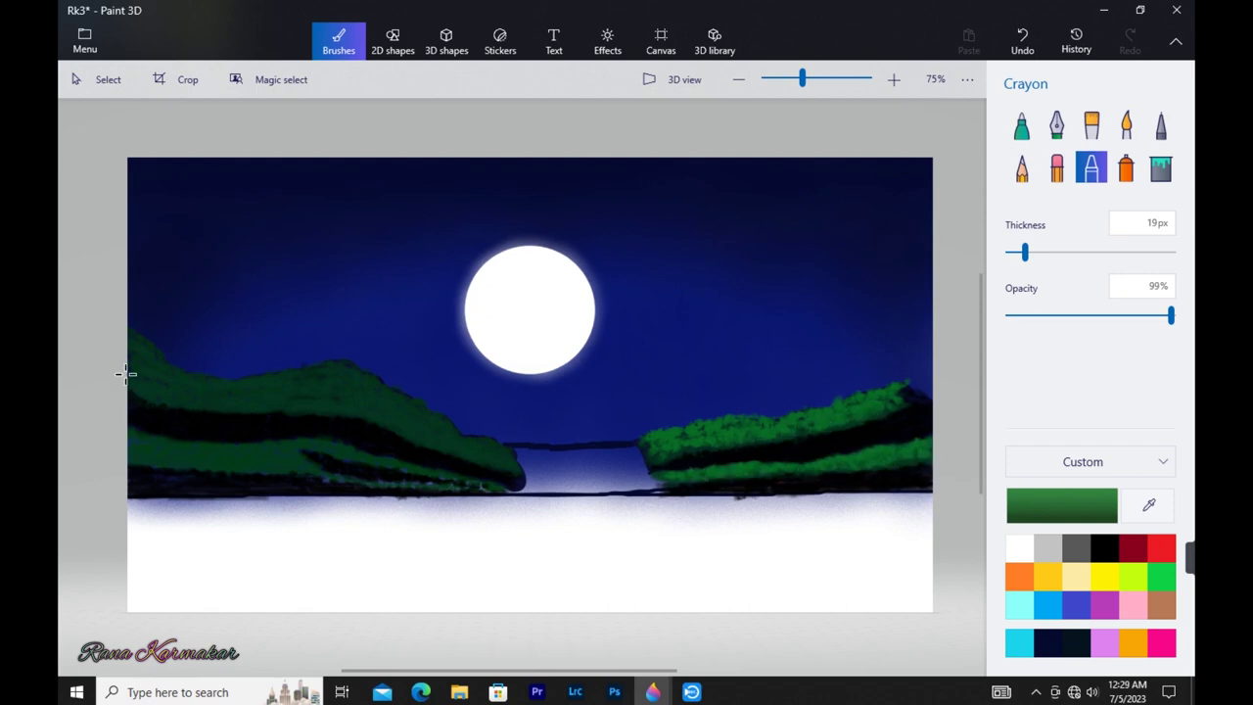
Texture the left hill's upper and lower slopes with the same green crayon
{"action": "mouse_move", "coordinate": [125, 328]}
{"action": "left_mouse_down"}
{"action": "mouse_move", "coordinate": [167, 368]}
{"action": "mouse_move", "coordinate": [130, 354]}
{"action": "mouse_move", "coordinate": [156, 376]}
{"action": "mouse_move", "coordinate": [134, 374]}
{"action": "mouse_move", "coordinate": [181, 381]}
{"action": "left_mouse_up"}
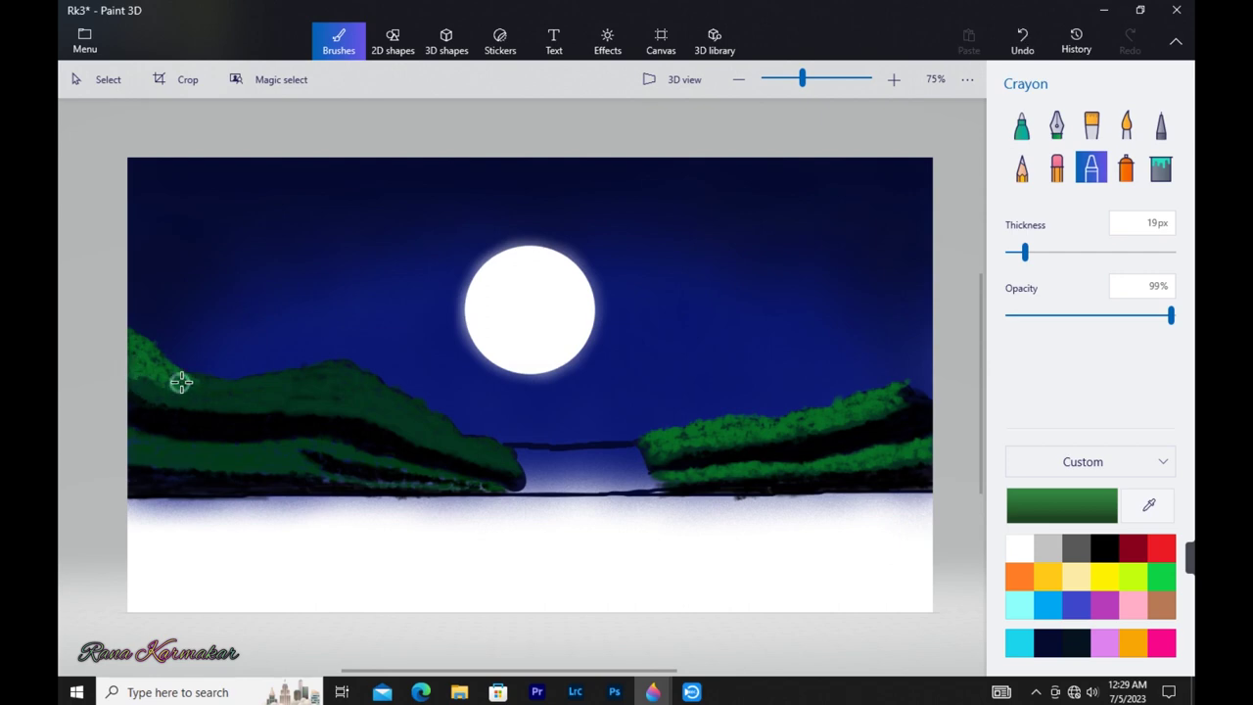
{"action": "mouse_move", "coordinate": [344, 370]}
{"action": "left_mouse_down"}
{"action": "mouse_move", "coordinate": [389, 398]}
{"action": "mouse_move", "coordinate": [355, 367]}
{"action": "mouse_move", "coordinate": [501, 460]}
{"action": "mouse_move", "coordinate": [418, 424]}
{"action": "left_mouse_up"}
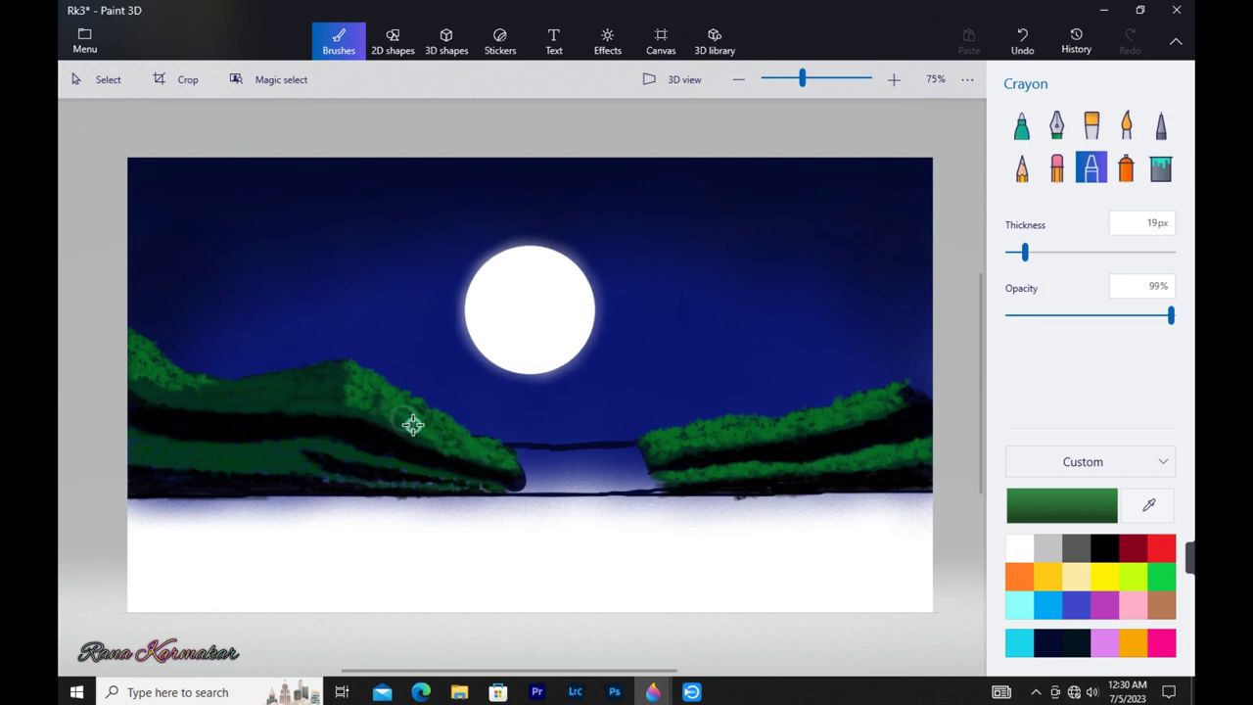
{"action": "mouse_move", "coordinate": [289, 379]}
{"action": "left_mouse_down"}
{"action": "mouse_move", "coordinate": [237, 394]}
{"action": "mouse_move", "coordinate": [316, 385]}
{"action": "mouse_move", "coordinate": [221, 396]}
{"action": "left_mouse_up"}
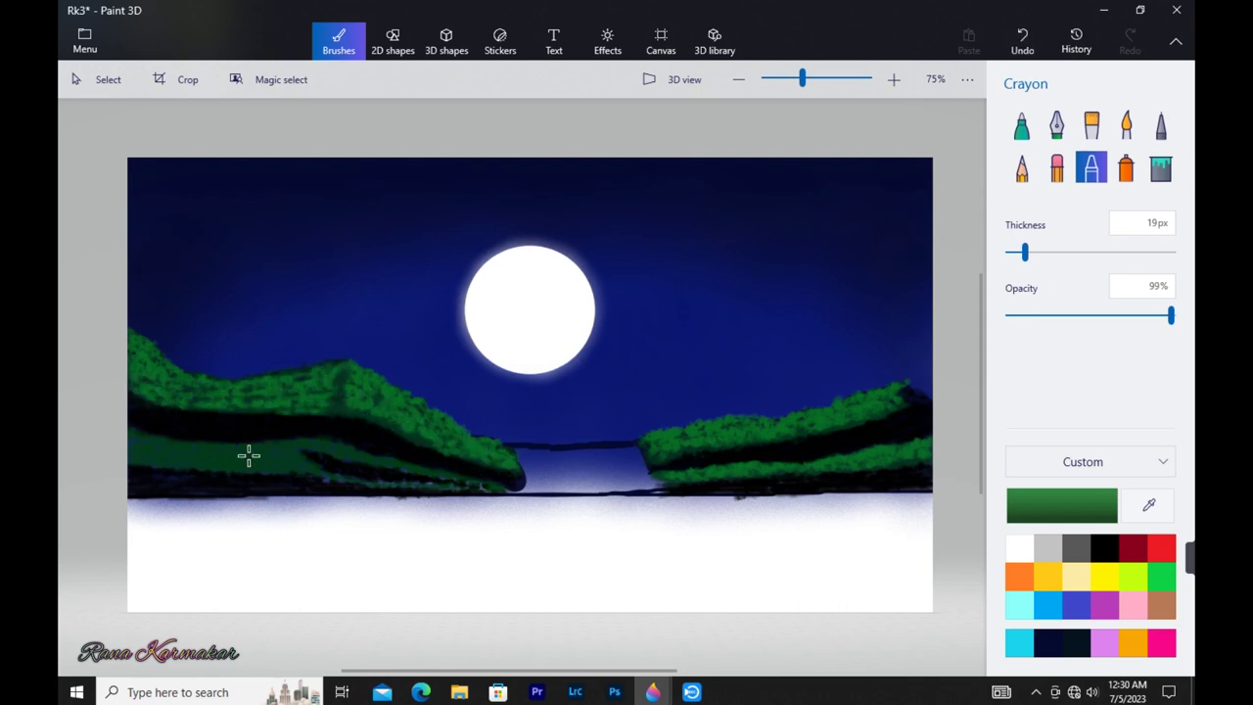
{"action": "mouse_move", "coordinate": [210, 446]}
{"action": "left_mouse_down"}
{"action": "mouse_move", "coordinate": [144, 440]}
{"action": "mouse_move", "coordinate": [306, 445]}
{"action": "mouse_move", "coordinate": [450, 476]}
{"action": "mouse_move", "coordinate": [342, 460]}
{"action": "mouse_move", "coordinate": [400, 480]}
{"action": "mouse_move", "coordinate": [359, 462]}
{"action": "mouse_move", "coordinate": [411, 441]}
{"action": "mouse_move", "coordinate": [270, 452]}
{"action": "mouse_move", "coordinate": [136, 441]}
{"action": "mouse_move", "coordinate": [232, 459]}
{"action": "mouse_move", "coordinate": [130, 457]}
{"action": "mouse_move", "coordinate": [264, 468]}
{"action": "mouse_move", "coordinate": [353, 457]}
{"action": "mouse_move", "coordinate": [366, 472]}
{"action": "mouse_move", "coordinate": [446, 477]}
{"action": "left_mouse_up"}
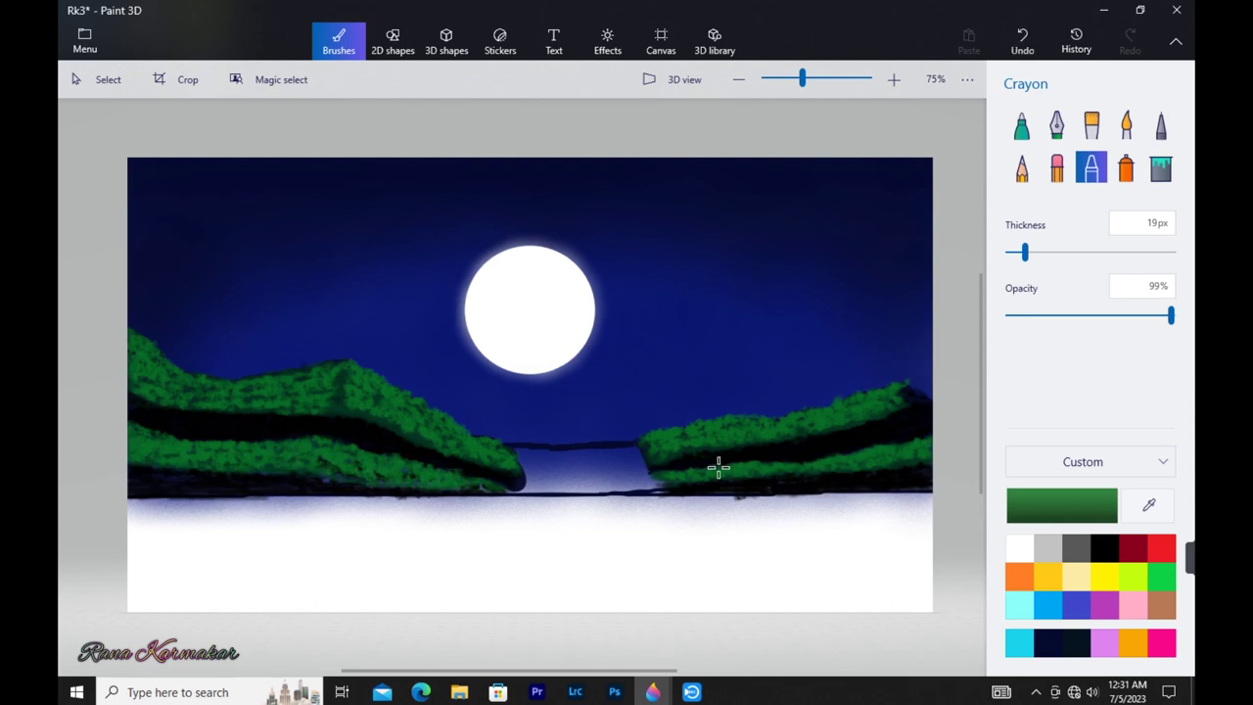
Add lime highlights to the slopes of both hills with the crayon at 22% opacity
{"action": "left_click", "coordinate": [1125, 579]}
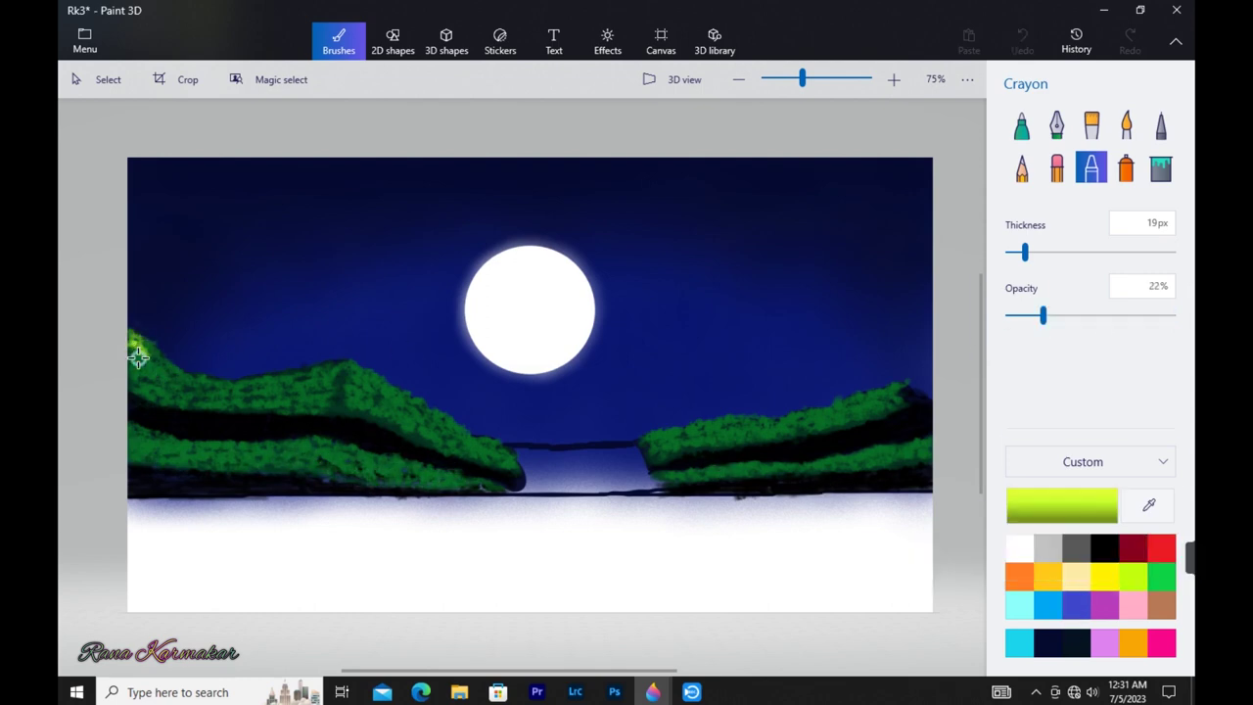
{"action": "mouse_move", "coordinate": [338, 388]}
{"action": "left_mouse_down"}
{"action": "mouse_move", "coordinate": [411, 392]}
{"action": "mouse_move", "coordinate": [385, 394]}
{"action": "mouse_move", "coordinate": [476, 441]}
{"action": "mouse_move", "coordinate": [327, 382]}
{"action": "left_mouse_up"}
{"action": "mouse_move", "coordinate": [167, 370]}
{"action": "left_mouse_down"}
{"action": "mouse_move", "coordinate": [195, 391]}
{"action": "mouse_move", "coordinate": [146, 387]}
{"action": "mouse_move", "coordinate": [143, 435]}
{"action": "mouse_move", "coordinate": [178, 445]}
{"action": "mouse_move", "coordinate": [148, 440]}
{"action": "left_mouse_up"}
{"action": "mouse_move", "coordinate": [343, 450]}
{"action": "left_mouse_down"}
{"action": "mouse_move", "coordinate": [408, 479]}
{"action": "mouse_move", "coordinate": [400, 464]}
{"action": "left_mouse_up"}
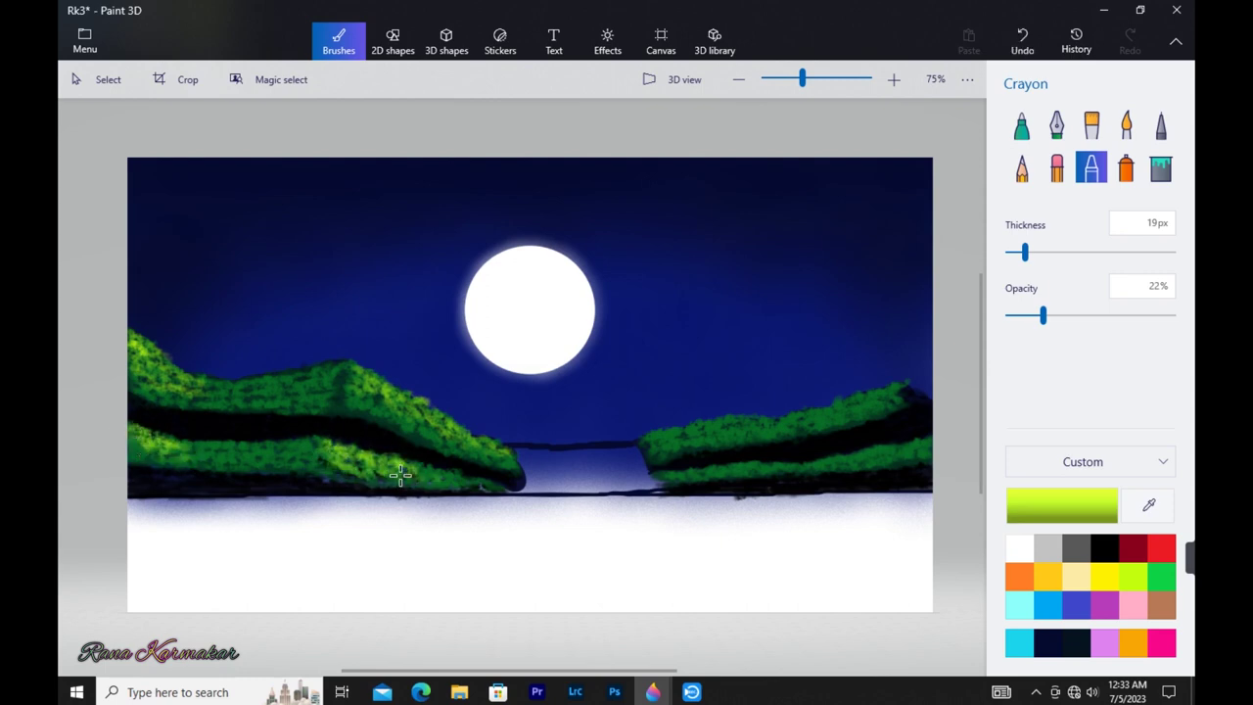
{"action": "mouse_move", "coordinate": [711, 421]}
{"action": "left_mouse_down"}
{"action": "mouse_move", "coordinate": [691, 439]}
{"action": "mouse_move", "coordinate": [852, 400]}
{"action": "mouse_move", "coordinate": [872, 405]}
{"action": "mouse_move", "coordinate": [803, 443]}
{"action": "mouse_move", "coordinate": [922, 448]}
{"action": "mouse_move", "coordinate": [841, 467]}
{"action": "mouse_move", "coordinate": [747, 467]}
{"action": "mouse_move", "coordinate": [799, 419]}
{"action": "left_mouse_up"}
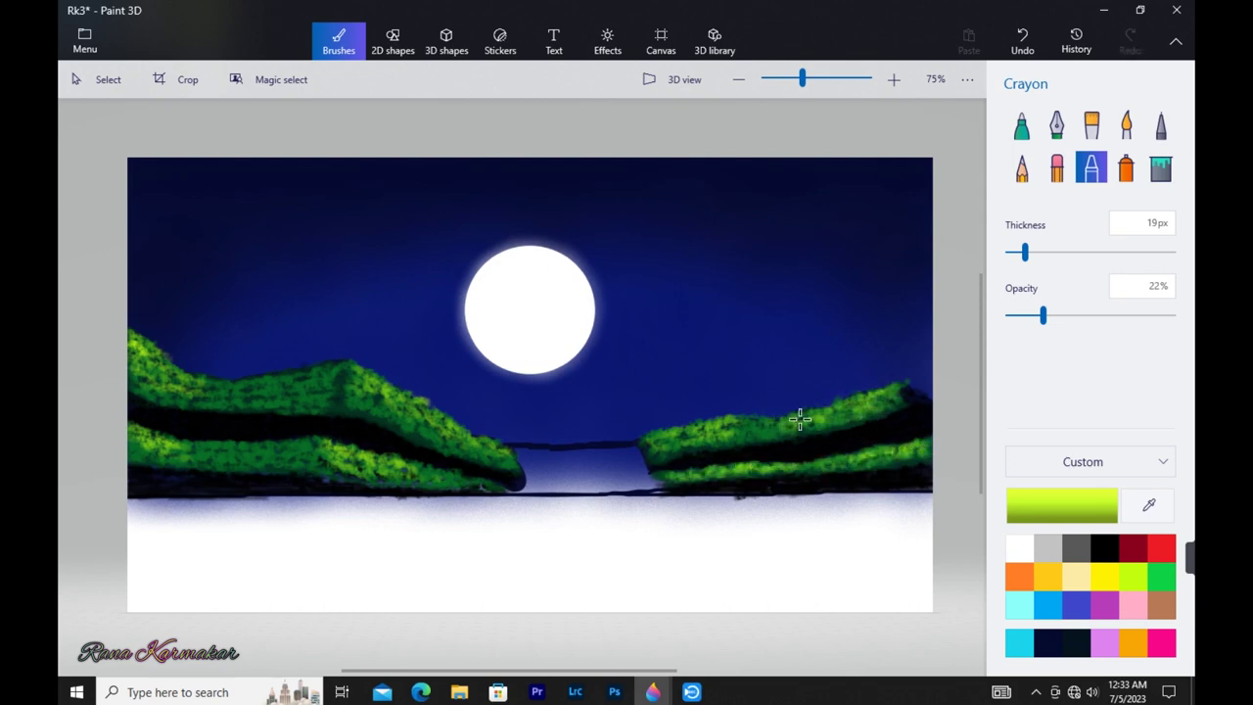
Extend the green and lime crayon texture over the dark tip of the right hill
{"action": "left_click", "coordinate": [1162, 576]}
{"action": "mouse_move", "coordinate": [900, 388]}
{"action": "left_mouse_down"}
{"action": "mouse_move", "coordinate": [949, 421]}
{"action": "mouse_move", "coordinate": [914, 401]}
{"action": "left_mouse_up"}
{"action": "left_click", "coordinate": [1132, 577]}
Shade the slopes of both hills with the black crayon at 47% opacity
{"action": "left_click", "coordinate": [1104, 548]}
{"action": "left_click_drag", "start_coordinate": [1043, 315], "coordinate": [1020, 316]}
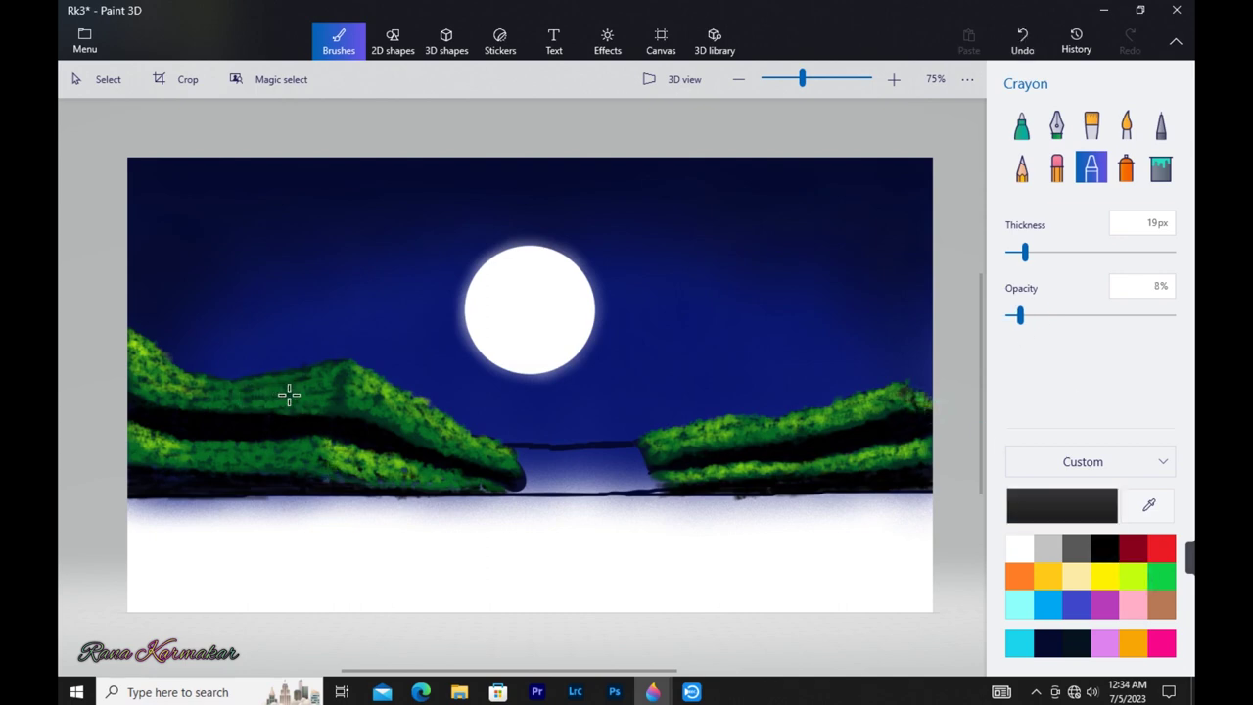
{"action": "left_click", "coordinate": [1031, 314]}
{"action": "left_click_drag", "start_coordinate": [1031, 315], "coordinate": [1084, 315]}
{"action": "mouse_move", "coordinate": [361, 406]}
{"action": "left_mouse_down"}
{"action": "mouse_move", "coordinate": [401, 431]}
{"action": "mouse_move", "coordinate": [274, 399]}
{"action": "mouse_move", "coordinate": [303, 374]}
{"action": "mouse_move", "coordinate": [312, 410]}
{"action": "mouse_move", "coordinate": [173, 397]}
{"action": "left_mouse_up"}
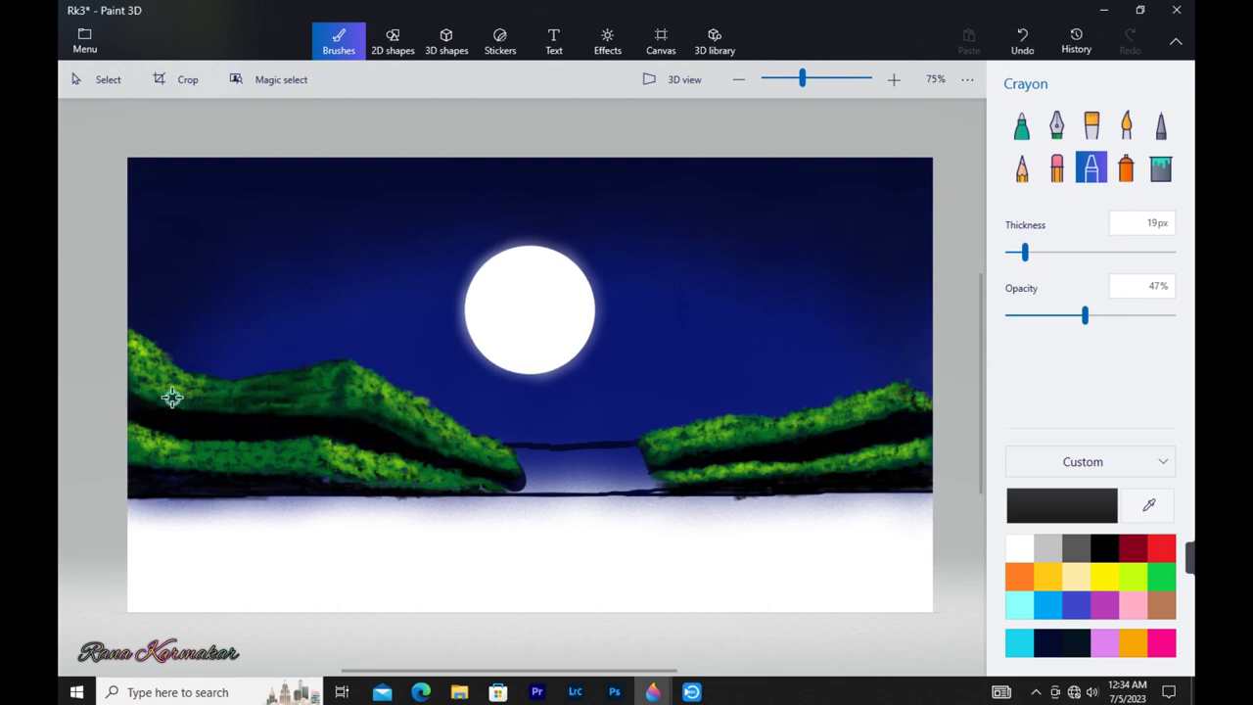
{"action": "mouse_move", "coordinate": [337, 409]}
{"action": "left_mouse_down"}
{"action": "mouse_move", "coordinate": [279, 419]}
{"action": "mouse_move", "coordinate": [413, 436]}
{"action": "left_mouse_up"}
{"action": "mouse_move", "coordinate": [755, 437]}
{"action": "left_mouse_down"}
{"action": "mouse_move", "coordinate": [856, 417]}
{"action": "mouse_move", "coordinate": [870, 456]}
{"action": "mouse_move", "coordinate": [389, 476]}
{"action": "mouse_move", "coordinate": [256, 452]}
{"action": "mouse_move", "coordinate": [279, 447]}
{"action": "mouse_move", "coordinate": [127, 443]}
{"action": "left_mouse_up"}
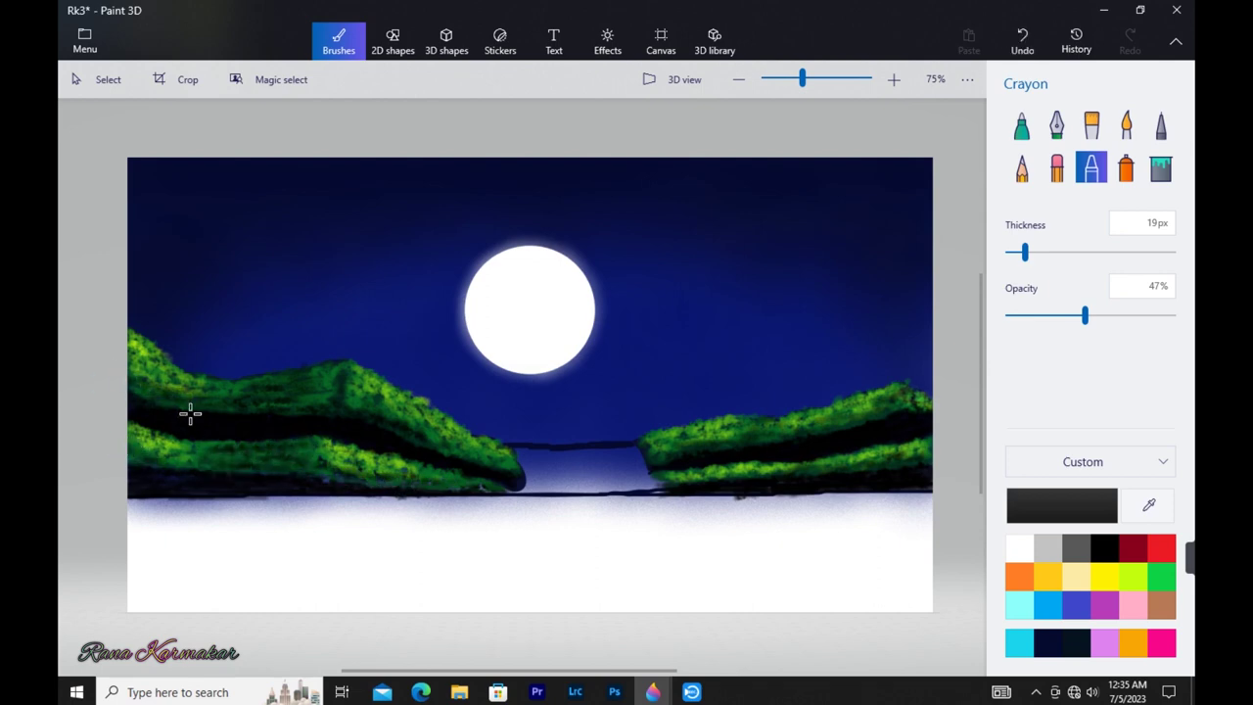
{"action": "mouse_move", "coordinate": [333, 458]}
{"action": "left_mouse_down"}
{"action": "mouse_move", "coordinate": [382, 456]}
{"action": "mouse_move", "coordinate": [419, 416]}
{"action": "mouse_move", "coordinate": [454, 433]}
{"action": "mouse_move", "coordinate": [157, 386]}
{"action": "left_mouse_up"}
Solidify the shoreline base under both hills and the right hill's inner edge with a black 6 px marker at 100% opacity
{"action": "left_click", "coordinate": [1021, 126]}
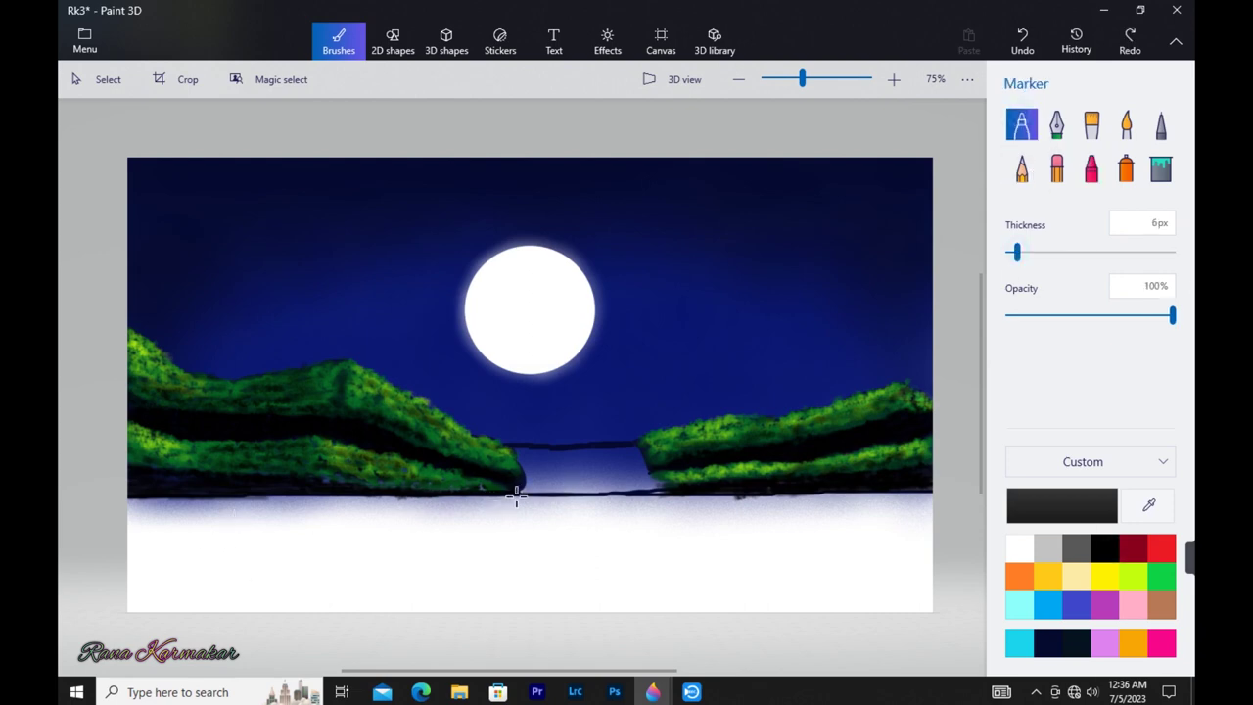
{"action": "left_click_drag", "start_coordinate": [822, 486], "coordinate": [820, 489]}
{"action": "mouse_move", "coordinate": [199, 497]}
{"action": "left_mouse_down"}
{"action": "mouse_move", "coordinate": [173, 495]}
{"action": "mouse_move", "coordinate": [228, 485]}
{"action": "left_mouse_up"}
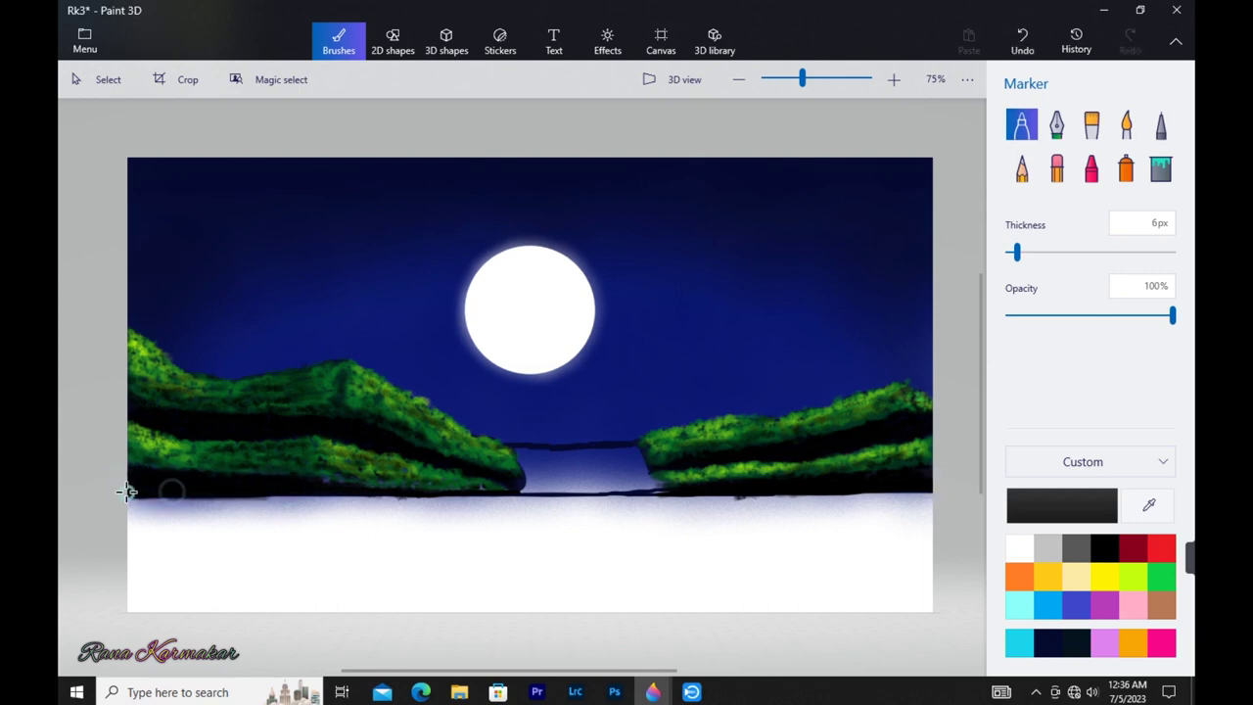
{"action": "left_click_drag", "start_coordinate": [109, 478], "coordinate": [316, 489]}
{"action": "key", "text": "ctrl+z"}
{"action": "left_click_drag", "start_coordinate": [659, 486], "coordinate": [670, 481]}
{"action": "left_click_drag", "start_coordinate": [645, 442], "coordinate": [647, 466]}
Fill the gap between the two hills with dark navy using the marker at 100% opacity
{"action": "left_click", "coordinate": [1010, 544]}
{"action": "left_click", "coordinate": [1048, 642]}
{"action": "left_click_drag", "start_coordinate": [1017, 252], "coordinate": [1067, 252]}
{"action": "mouse_move", "coordinate": [546, 476]}
{"action": "left_mouse_down"}
{"action": "mouse_move", "coordinate": [624, 483]}
{"action": "mouse_move", "coordinate": [601, 459]}
{"action": "mouse_move", "coordinate": [548, 442]}
{"action": "mouse_move", "coordinate": [540, 468]}
{"action": "left_mouse_up"}
{"action": "left_click", "coordinate": [565, 477]}
{"action": "left_click", "coordinate": [1173, 314]}
{"action": "left_click", "coordinate": [1035, 252]}
{"action": "left_click_drag", "start_coordinate": [623, 467], "coordinate": [638, 456]}
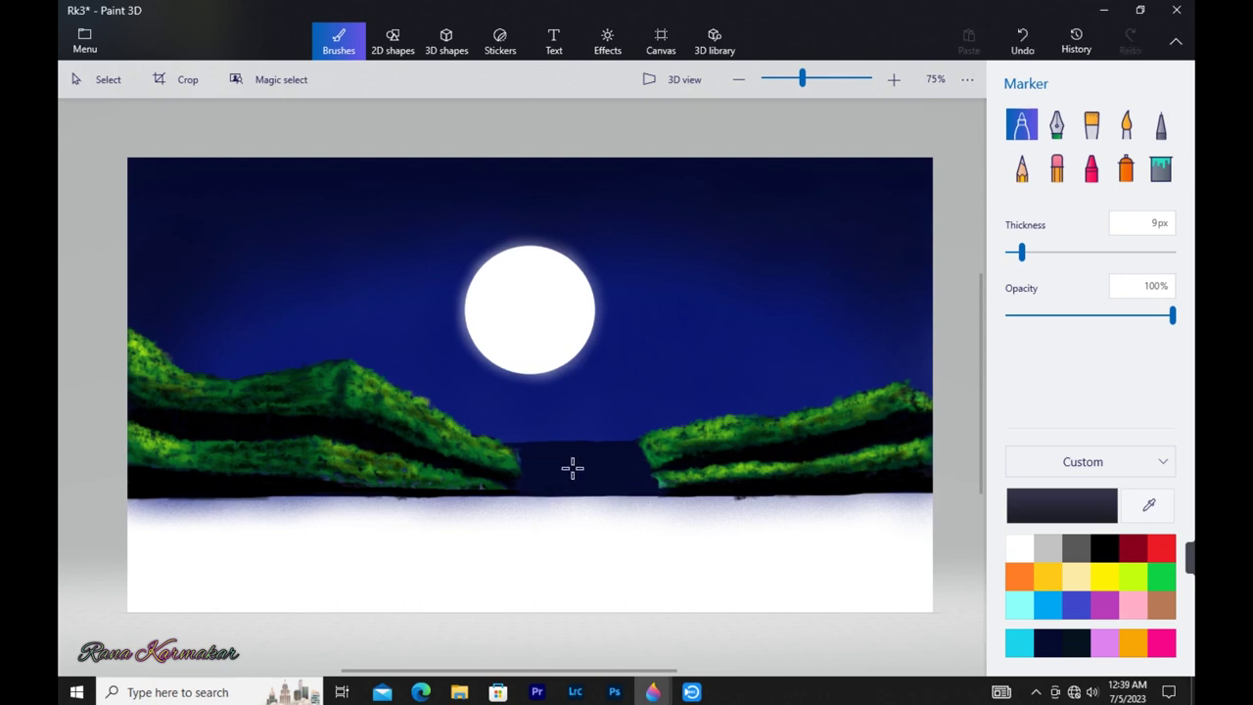
Paint the left part of a waterfall in the navy gap with thin white marker strokes at 61% opacity
{"action": "left_click", "coordinate": [1017, 549]}
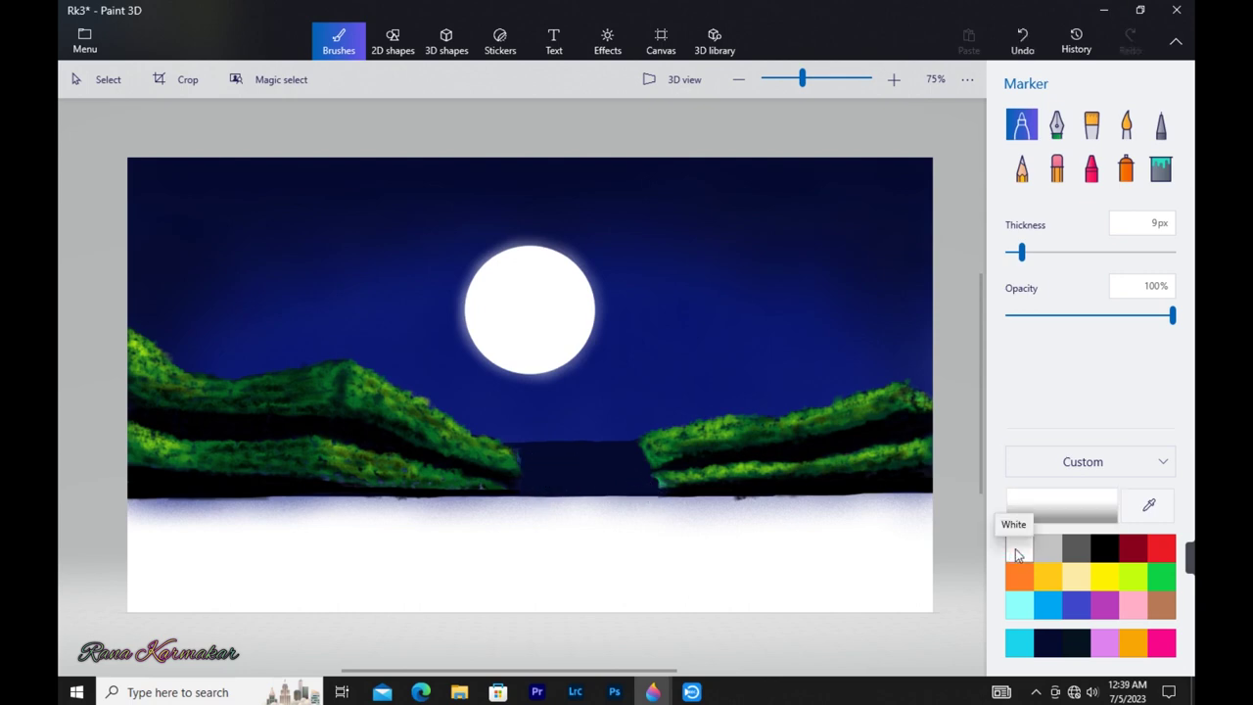
{"action": "left_click_drag", "start_coordinate": [1022, 253], "coordinate": [1010, 252]}
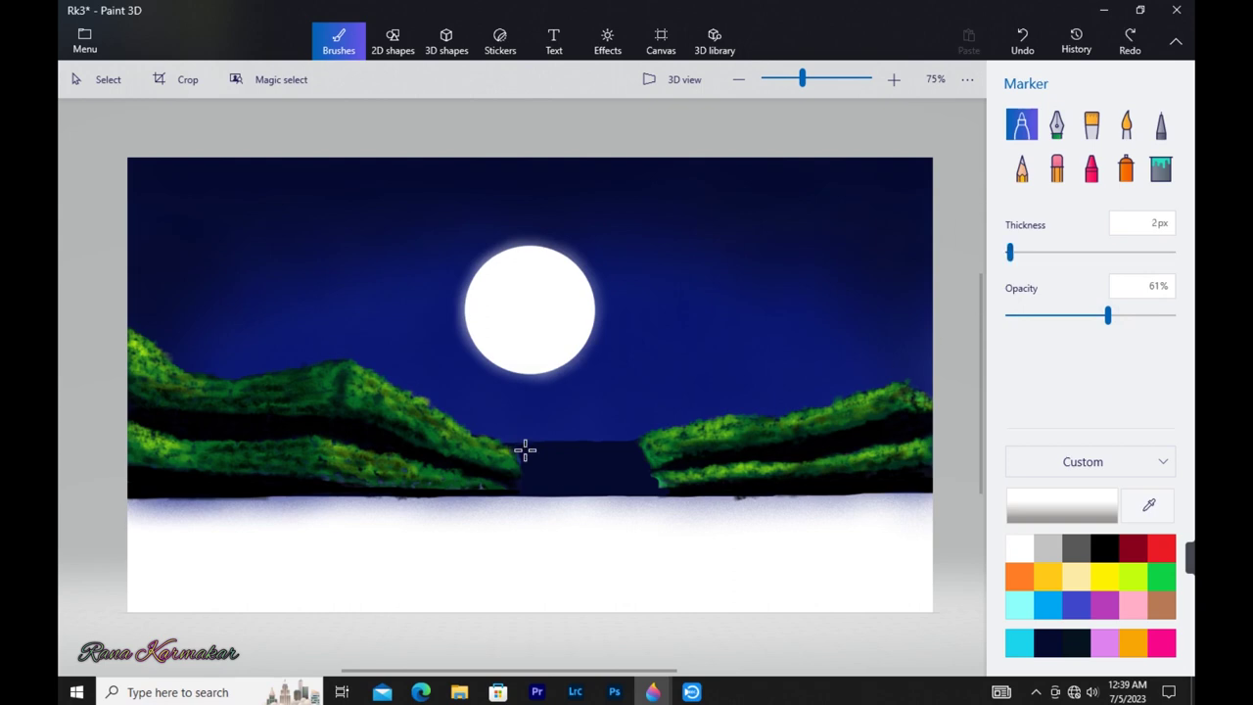
{"action": "mouse_move", "coordinate": [521, 443]}
{"action": "left_mouse_down"}
{"action": "mouse_move", "coordinate": [552, 542]}
{"action": "mouse_move", "coordinate": [566, 511]}
{"action": "left_mouse_up"}
{"action": "key", "text": "ctrl+z"}
{"action": "key", "text": "ctrl+z"}
{"action": "key", "text": "ctrl+z"}
{"action": "mouse_move", "coordinate": [527, 444]}
{"action": "left_mouse_down"}
{"action": "mouse_move", "coordinate": [534, 529]}
{"action": "mouse_move", "coordinate": [545, 526]}
{"action": "left_mouse_up"}
{"action": "mouse_move", "coordinate": [538, 444]}
{"action": "left_mouse_down"}
{"action": "mouse_move", "coordinate": [557, 509]}
{"action": "mouse_move", "coordinate": [521, 467]}
{"action": "mouse_move", "coordinate": [536, 500]}
{"action": "left_mouse_up"}
{"action": "mouse_move", "coordinate": [559, 444]}
{"action": "left_mouse_down"}
{"action": "mouse_move", "coordinate": [571, 530]}
{"action": "mouse_move", "coordinate": [586, 508]}
{"action": "left_mouse_up"}
{"action": "left_click_drag", "start_coordinate": [578, 442], "coordinate": [594, 508]}
{"action": "left_click_drag", "start_coordinate": [581, 442], "coordinate": [603, 504]}
{"action": "left_click_drag", "start_coordinate": [603, 443], "coordinate": [607, 507]}
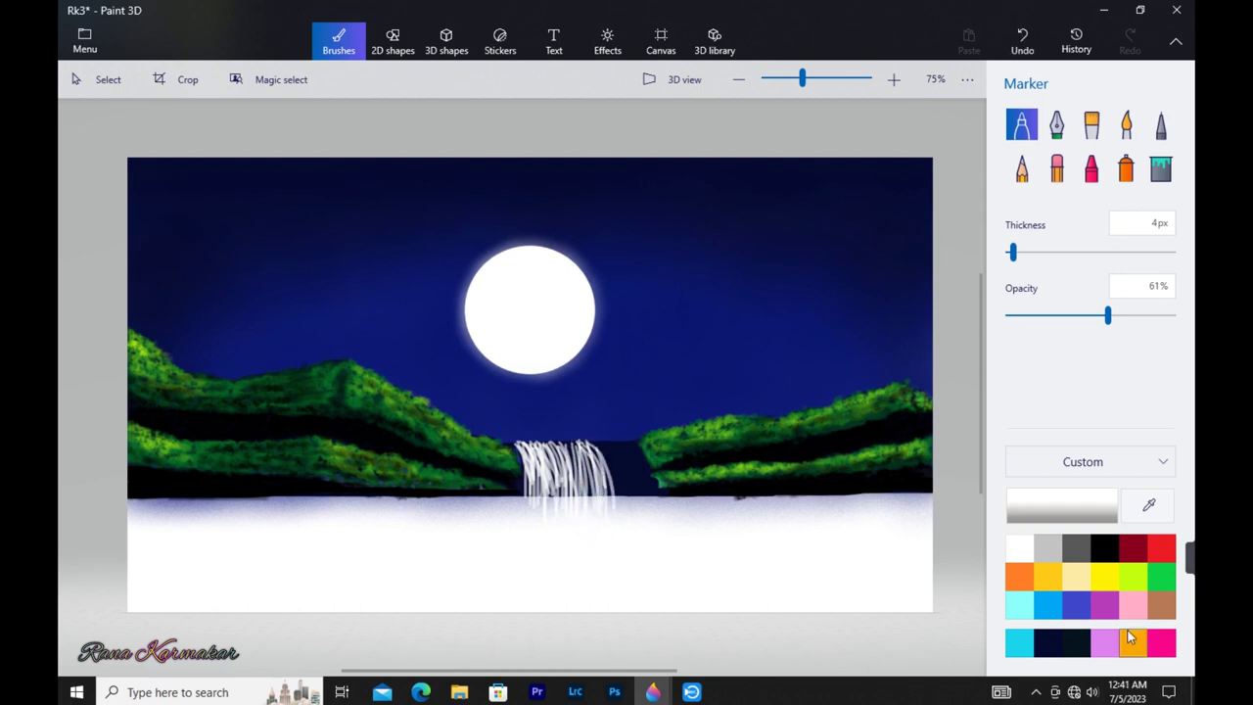
Extend the white 4 px waterfall strokes to the right hill and thicken the streaks near the waterfall's upper edge
{"action": "left_click_drag", "start_coordinate": [590, 445], "coordinate": [603, 464]}
{"action": "left_click_drag", "start_coordinate": [598, 442], "coordinate": [622, 478]}
{"action": "left_click_drag", "start_coordinate": [618, 445], "coordinate": [650, 489]}
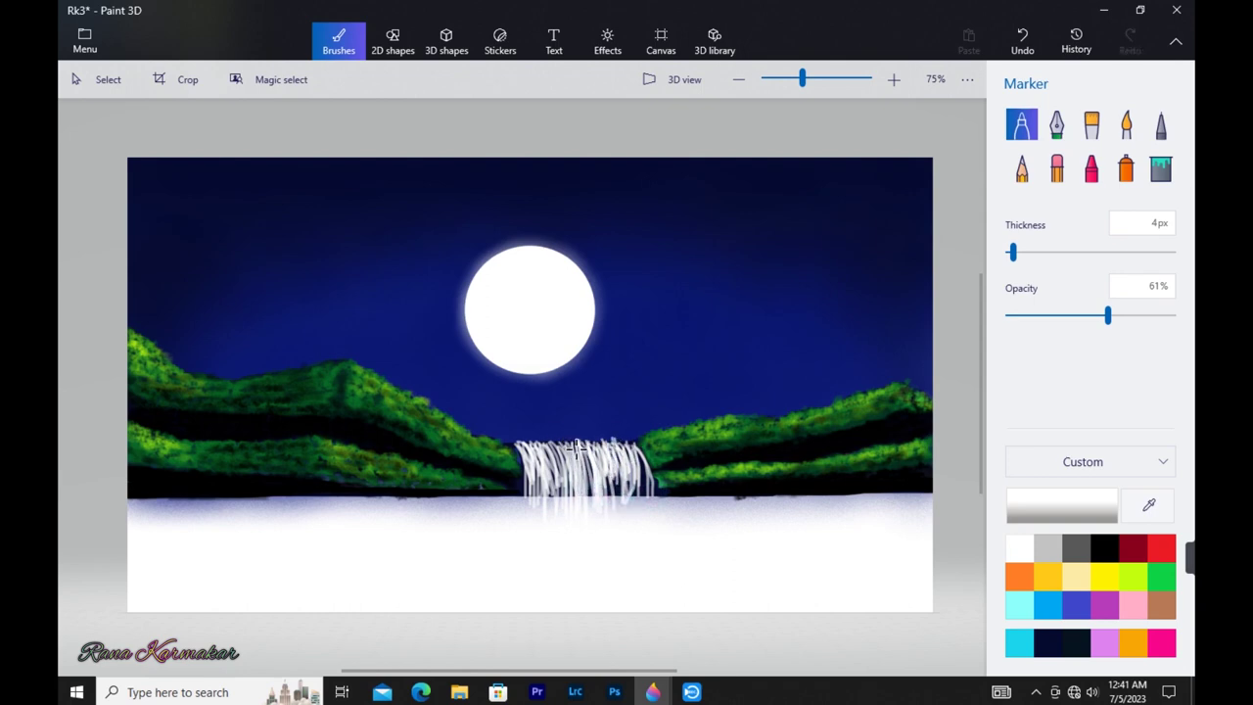
{"action": "left_click_drag", "start_coordinate": [581, 446], "coordinate": [637, 475]}
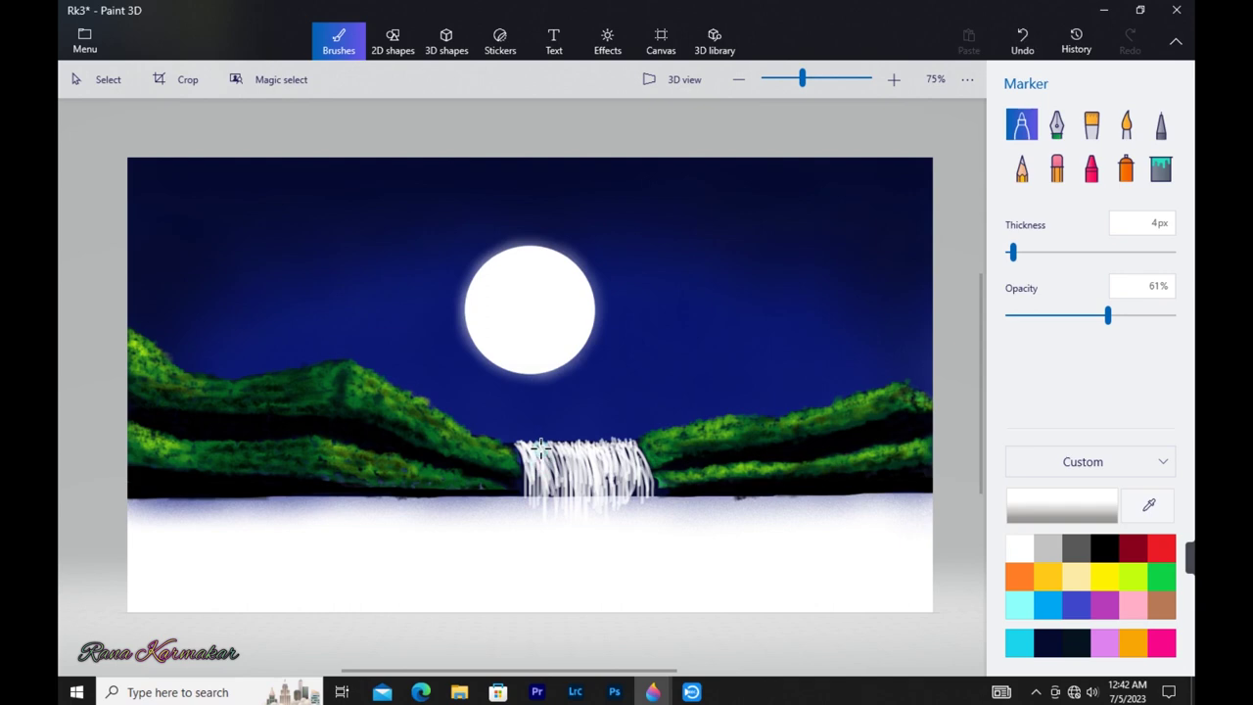
Sample the sky's blue and shade the lower waterfall streaks with the 4 px marker at 16% opacity
{"action": "left_click", "coordinate": [1149, 505]}
{"action": "left_click", "coordinate": [761, 381]}
{"action": "left_click", "coordinate": [1034, 315]}
{"action": "left_click_drag", "start_coordinate": [534, 460], "coordinate": [544, 505]}
{"action": "left_click_drag", "start_coordinate": [555, 469], "coordinate": [561, 510]}
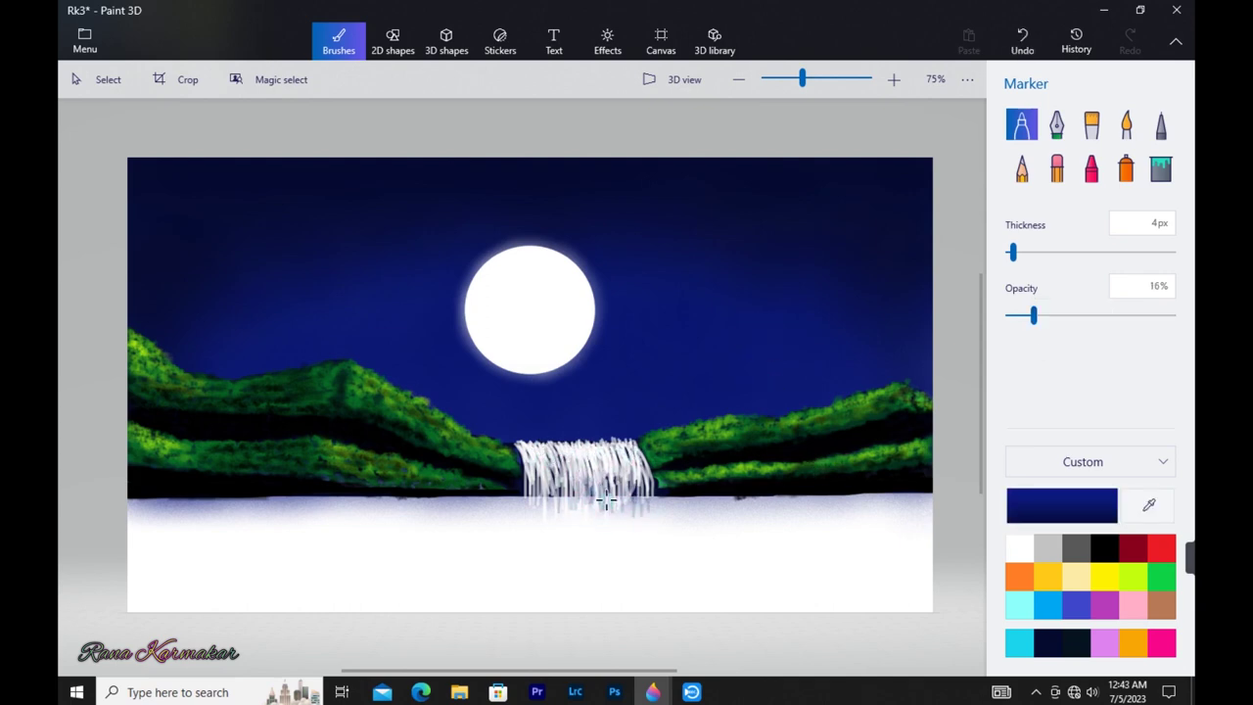
{"action": "left_click_drag", "start_coordinate": [597, 470], "coordinate": [645, 493]}
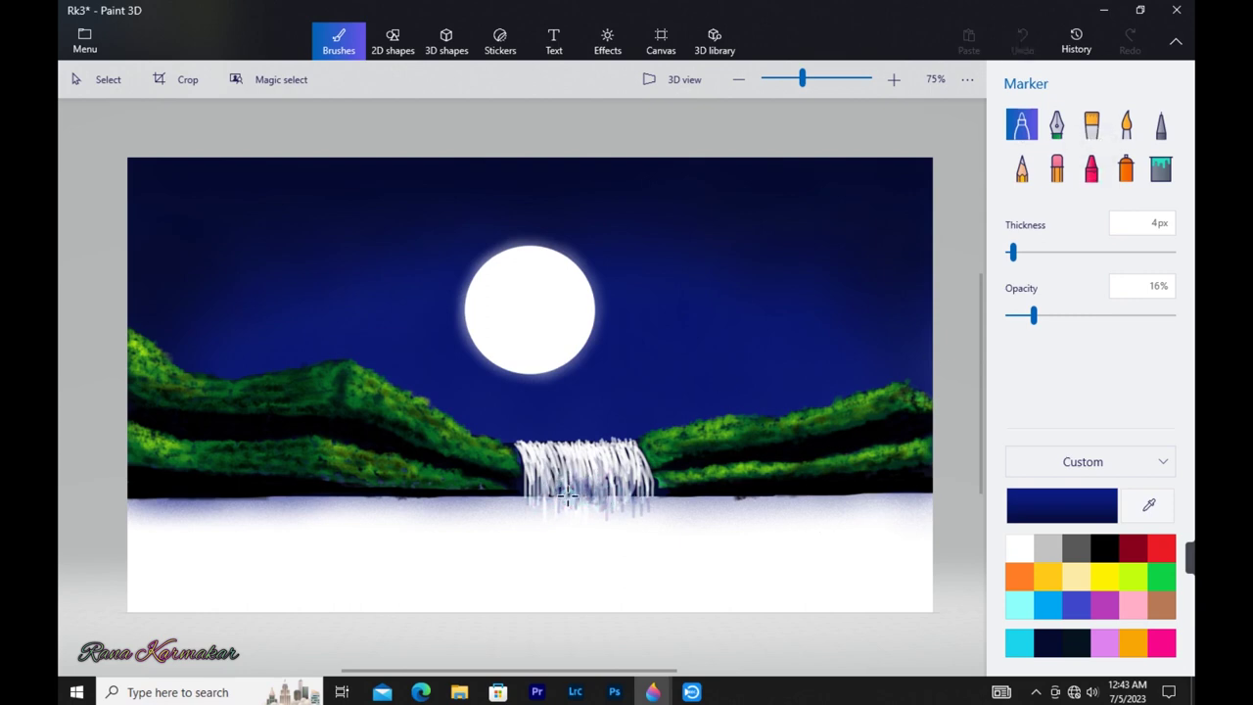
Draw a small black rock at the waterfall's base and even out the waterfall's upper edge in white at 38% opacity
{"action": "left_click", "coordinate": [1103, 548]}
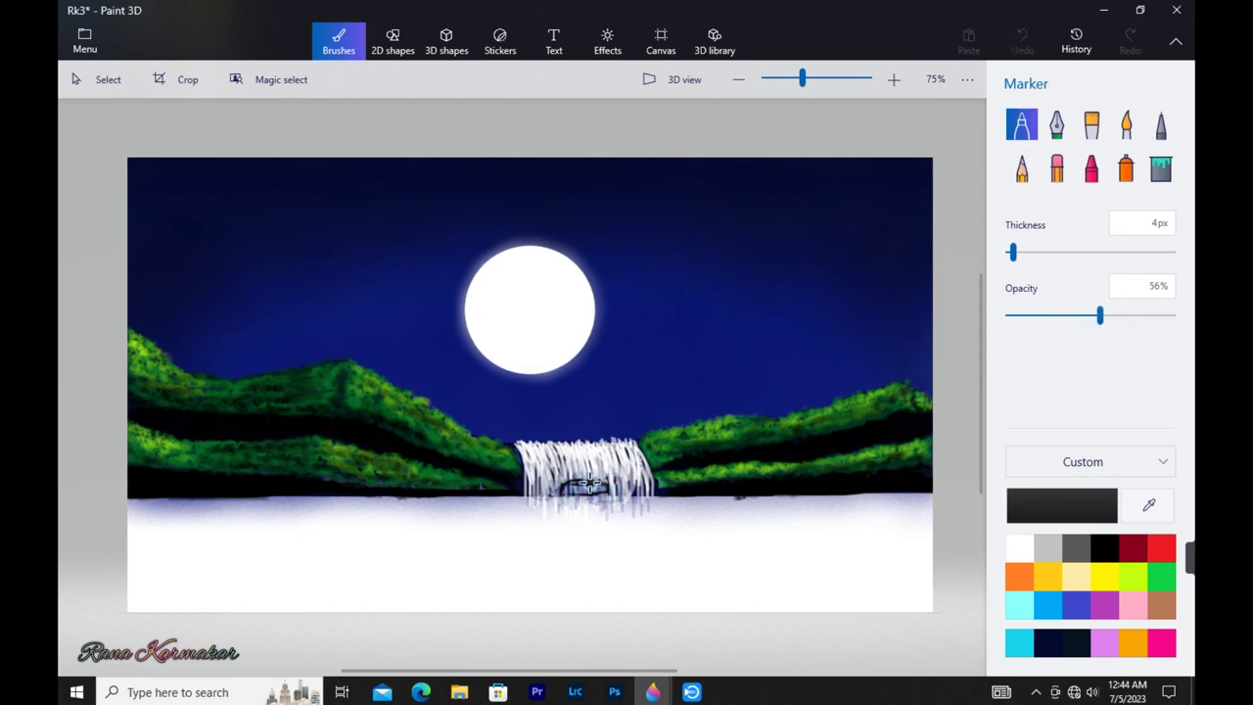
{"action": "left_click_drag", "start_coordinate": [1094, 313], "coordinate": [1051, 314]}
{"action": "left_click", "coordinate": [1019, 548]}
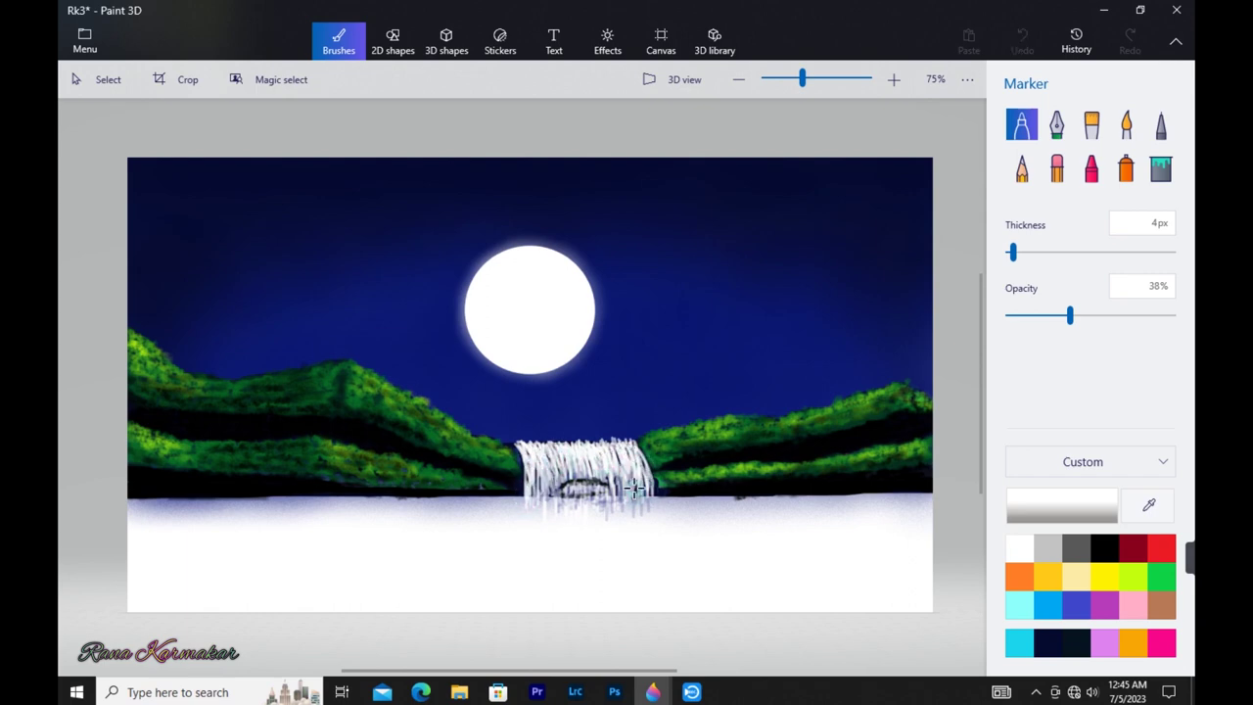
{"action": "left_click_drag", "start_coordinate": [598, 440], "coordinate": [578, 441]}
{"action": "left_click_drag", "start_coordinate": [576, 441], "coordinate": [530, 441]}
{"action": "left_click_drag", "start_coordinate": [538, 441], "coordinate": [625, 441]}
{"action": "mouse_move", "coordinate": [587, 439]}
{"action": "left_mouse_down"}
{"action": "mouse_move", "coordinate": [559, 438]}
{"action": "mouse_move", "coordinate": [602, 439]}
{"action": "left_mouse_up"}
{"action": "left_click_drag", "start_coordinate": [535, 439], "coordinate": [577, 441]}
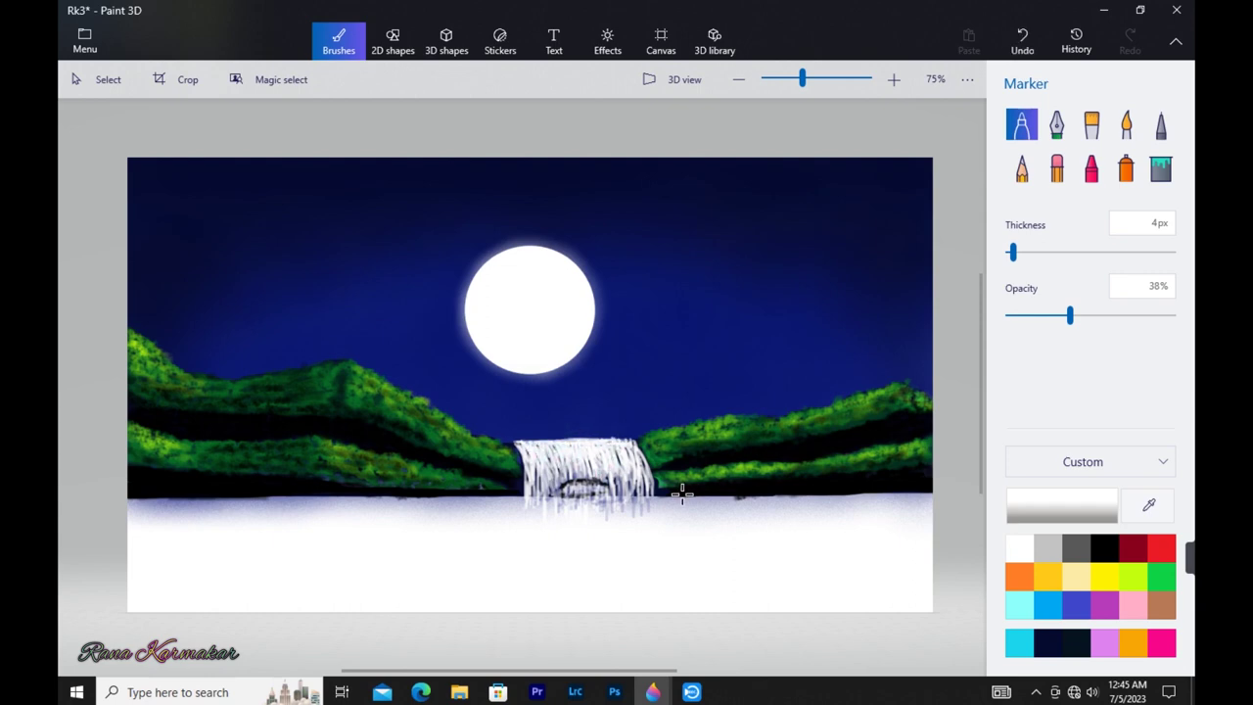
Draw a black line along the waterfall's base with the 4 px marker at 90% opacity
{"action": "left_click", "coordinate": [1105, 549]}
{"action": "left_click", "coordinate": [1155, 315]}
{"action": "left_click_drag", "start_coordinate": [541, 496], "coordinate": [534, 499]}
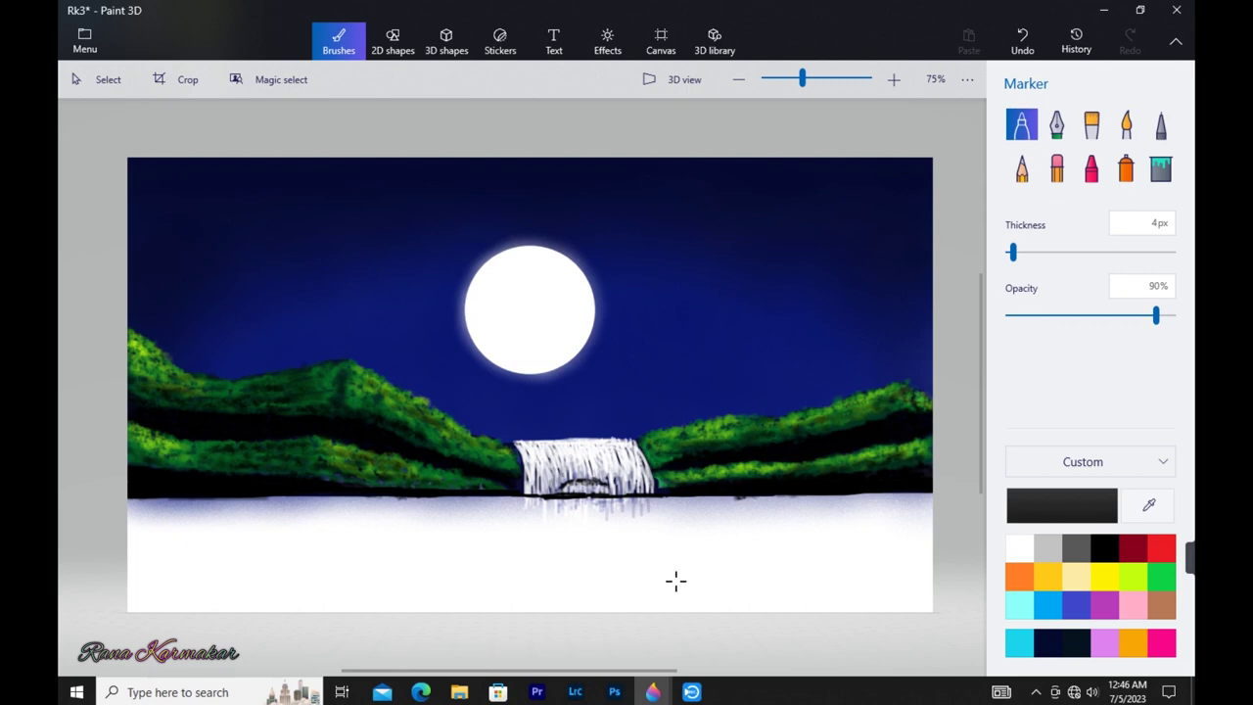
Sample the sky's blue and spray it over the white water area with the spray can at 197 px and 55% opacity
{"action": "left_click", "coordinate": [1125, 168]}
{"action": "left_click", "coordinate": [1148, 506]}
{"action": "left_click", "coordinate": [699, 373]}
{"action": "mouse_move", "coordinate": [420, 590]}
{"action": "left_mouse_down"}
{"action": "mouse_move", "coordinate": [677, 572]}
{"action": "mouse_move", "coordinate": [601, 614]}
{"action": "mouse_move", "coordinate": [274, 604]}
{"action": "mouse_move", "coordinate": [516, 571]}
{"action": "mouse_move", "coordinate": [822, 567]}
{"action": "mouse_move", "coordinate": [558, 596]}
{"action": "mouse_move", "coordinate": [173, 587]}
{"action": "mouse_move", "coordinate": [303, 551]}
{"action": "mouse_move", "coordinate": [507, 542]}
{"action": "mouse_move", "coordinate": [728, 556]}
{"action": "mouse_move", "coordinate": [809, 607]}
{"action": "mouse_move", "coordinate": [877, 577]}
{"action": "left_mouse_up"}
{"action": "left_click", "coordinate": [1097, 315]}
{"action": "left_click", "coordinate": [1110, 252]}
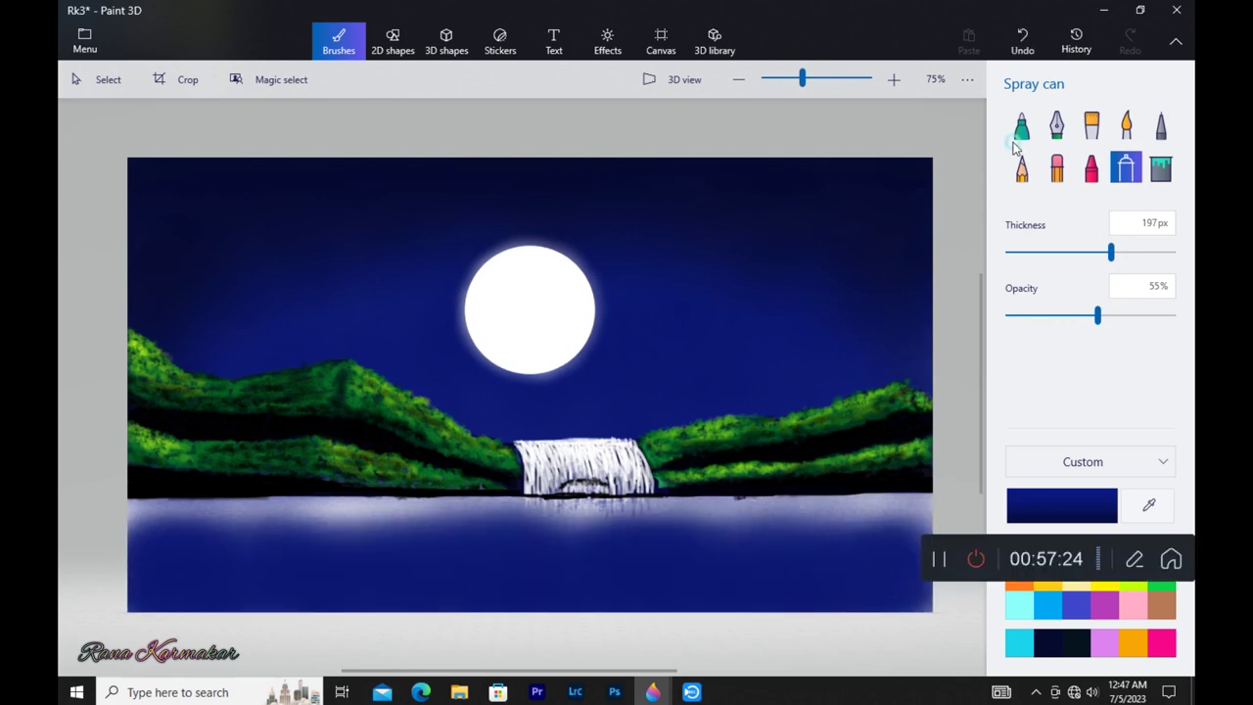
Cover the remaining pale water up to the shoreline in the same blue with the 28 px marker at 100% opacity
{"action": "left_click", "coordinate": [1019, 135]}
{"action": "left_click_drag", "start_coordinate": [837, 521], "coordinate": [472, 509]}
{"action": "mouse_move", "coordinate": [613, 512]}
{"action": "left_mouse_down"}
{"action": "mouse_move", "coordinate": [483, 506]}
{"action": "mouse_move", "coordinate": [937, 503]}
{"action": "mouse_move", "coordinate": [852, 538]}
{"action": "mouse_move", "coordinate": [940, 601]}
{"action": "left_mouse_up"}
{"action": "mouse_move", "coordinate": [327, 533]}
{"action": "left_mouse_down"}
{"action": "mouse_move", "coordinate": [257, 610]}
{"action": "mouse_move", "coordinate": [106, 532]}
{"action": "mouse_move", "coordinate": [420, 532]}
{"action": "mouse_move", "coordinate": [516, 506]}
{"action": "mouse_move", "coordinate": [209, 515]}
{"action": "mouse_move", "coordinate": [286, 521]}
{"action": "mouse_move", "coordinate": [238, 506]}
{"action": "mouse_move", "coordinate": [250, 505]}
{"action": "left_mouse_up"}
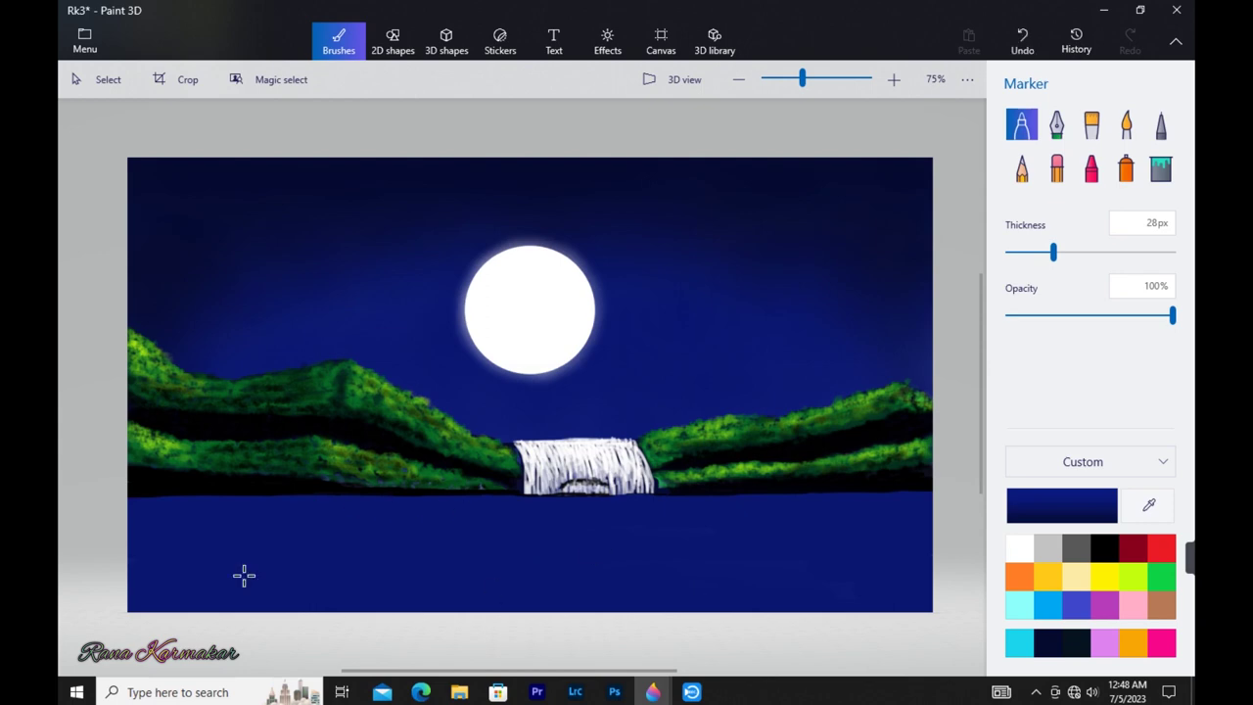
Draw faint white horizontal ripples across the water with a 1 px marker at 9% opacity
{"action": "left_click_drag", "start_coordinate": [1138, 315], "coordinate": [1057, 315]}
{"action": "left_click_drag", "start_coordinate": [1053, 253], "coordinate": [1018, 253]}
{"action": "left_click_drag", "start_coordinate": [1057, 315], "coordinate": [1020, 315]}
{"action": "left_click_drag", "start_coordinate": [1018, 252], "coordinate": [1012, 253]}
{"action": "left_click_drag", "start_coordinate": [458, 528], "coordinate": [621, 528]}
{"action": "key", "text": "ctrl+z"}
{"action": "left_click_drag", "start_coordinate": [1012, 255], "coordinate": [1007, 254]}
{"action": "mouse_move", "coordinate": [514, 506]}
{"action": "left_mouse_down"}
{"action": "mouse_move", "coordinate": [471, 502]}
{"action": "mouse_move", "coordinate": [617, 505]}
{"action": "mouse_move", "coordinate": [454, 503]}
{"action": "left_mouse_up"}
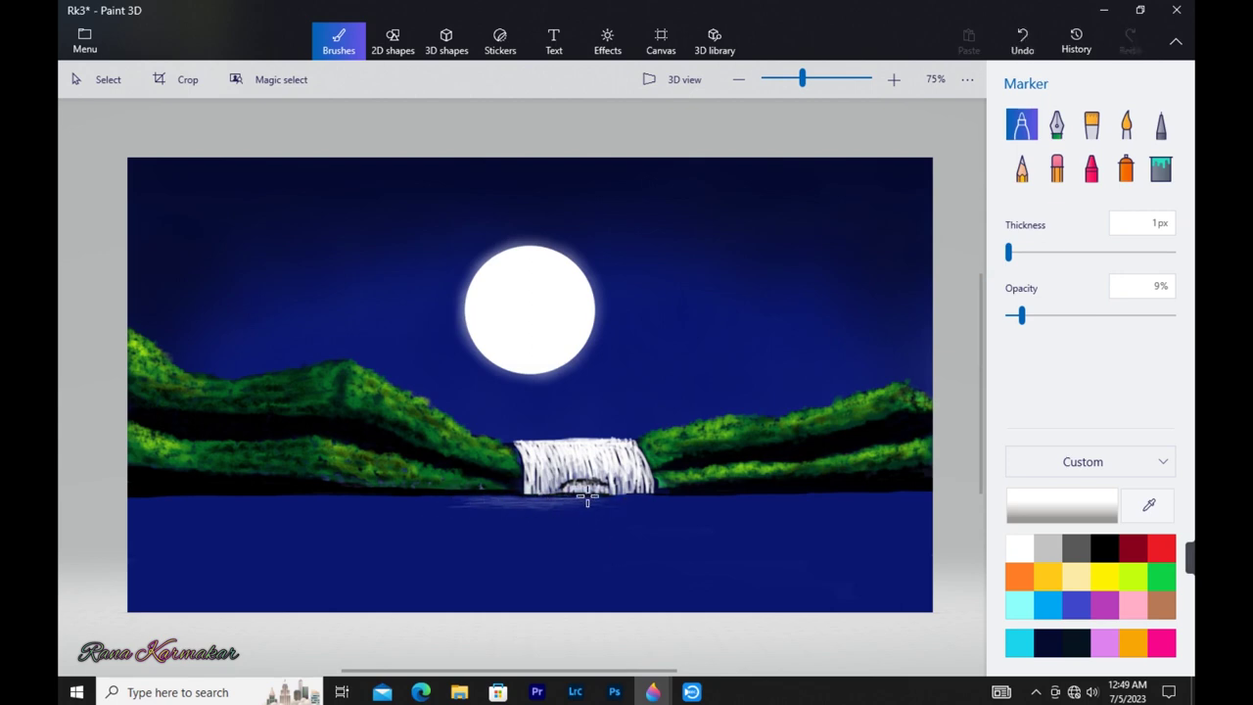
{"action": "mouse_move", "coordinate": [553, 496]}
{"action": "left_mouse_down"}
{"action": "mouse_move", "coordinate": [403, 508]}
{"action": "mouse_move", "coordinate": [735, 500]}
{"action": "mouse_move", "coordinate": [260, 503]}
{"action": "mouse_move", "coordinate": [490, 492]}
{"action": "left_mouse_up"}
{"action": "mouse_move", "coordinate": [791, 515]}
{"action": "left_mouse_down"}
{"action": "mouse_move", "coordinate": [570, 516]}
{"action": "mouse_move", "coordinate": [557, 529]}
{"action": "mouse_move", "coordinate": [591, 511]}
{"action": "mouse_move", "coordinate": [563, 520]}
{"action": "left_mouse_up"}
{"action": "mouse_move", "coordinate": [474, 532]}
{"action": "left_mouse_down"}
{"action": "mouse_move", "coordinate": [492, 537]}
{"action": "mouse_move", "coordinate": [397, 569]}
{"action": "left_mouse_up"}
{"action": "mouse_move", "coordinate": [576, 579]}
{"action": "left_mouse_down"}
{"action": "mouse_move", "coordinate": [363, 593]}
{"action": "mouse_move", "coordinate": [626, 596]}
{"action": "left_mouse_up"}
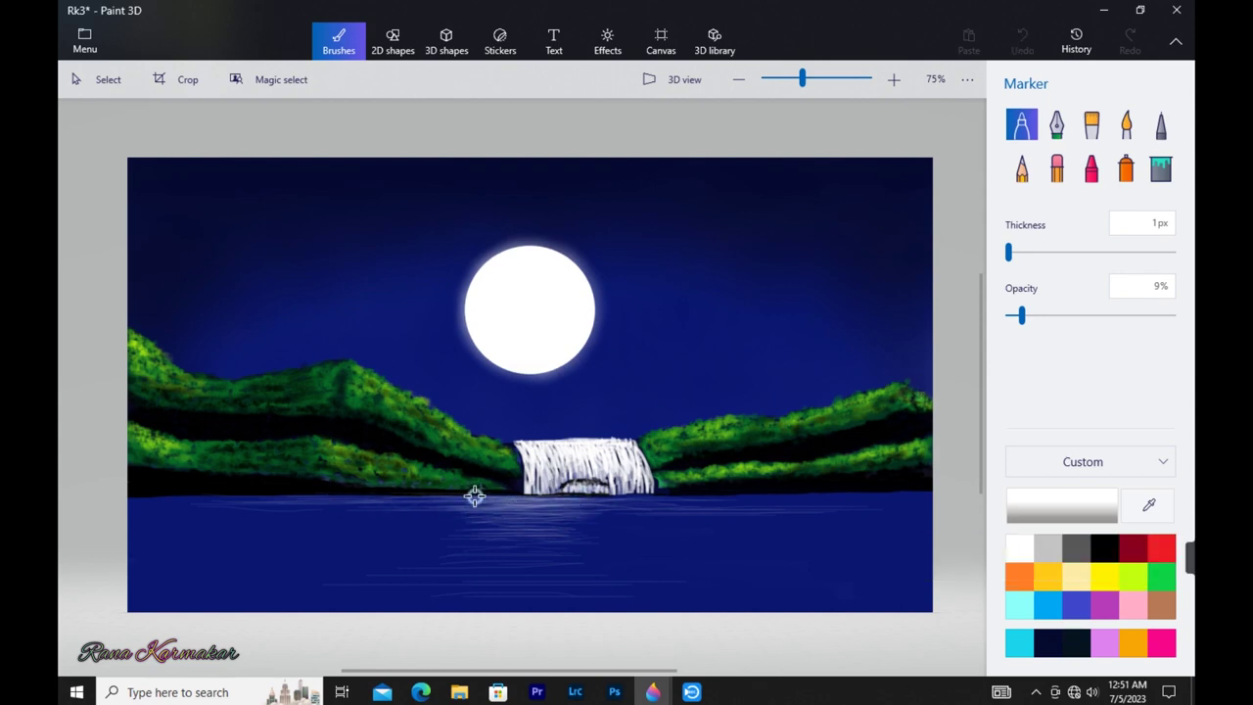
Build up the moon's white reflection column down the water and add fainter ripples beside it at 1% opacity
{"action": "mouse_move", "coordinate": [406, 498]}
{"action": "left_mouse_down"}
{"action": "mouse_move", "coordinate": [747, 509]}
{"action": "mouse_move", "coordinate": [623, 503]}
{"action": "mouse_move", "coordinate": [708, 501]}
{"action": "left_mouse_up"}
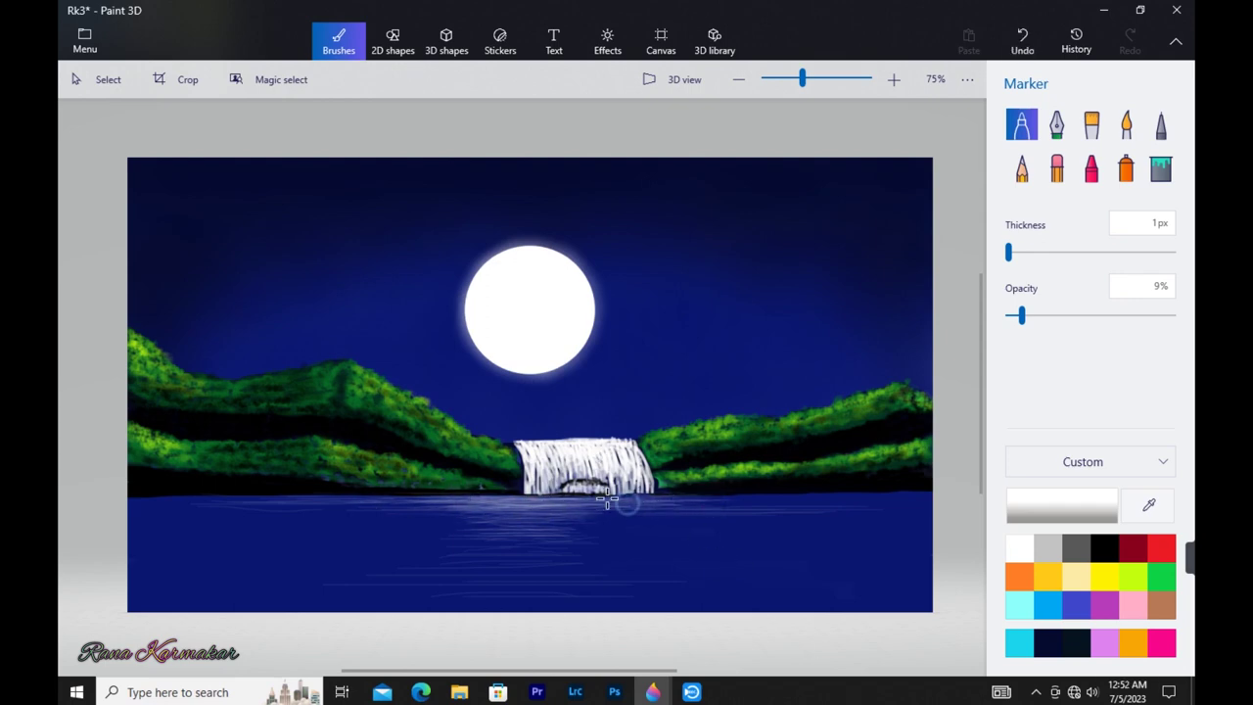
{"action": "mouse_move", "coordinate": [376, 501]}
{"action": "left_mouse_down"}
{"action": "mouse_move", "coordinate": [583, 531]}
{"action": "mouse_move", "coordinate": [643, 515]}
{"action": "left_mouse_up"}
{"action": "mouse_move", "coordinate": [523, 535]}
{"action": "left_mouse_down"}
{"action": "mouse_move", "coordinate": [565, 526]}
{"action": "mouse_move", "coordinate": [542, 517]}
{"action": "mouse_move", "coordinate": [531, 533]}
{"action": "mouse_move", "coordinate": [547, 507]}
{"action": "left_mouse_up"}
{"action": "mouse_move", "coordinate": [479, 544]}
{"action": "left_mouse_down"}
{"action": "mouse_move", "coordinate": [551, 542]}
{"action": "mouse_move", "coordinate": [500, 557]}
{"action": "mouse_move", "coordinate": [570, 537]}
{"action": "mouse_move", "coordinate": [470, 577]}
{"action": "mouse_move", "coordinate": [572, 551]}
{"action": "mouse_move", "coordinate": [545, 534]}
{"action": "mouse_move", "coordinate": [526, 540]}
{"action": "mouse_move", "coordinate": [523, 559]}
{"action": "mouse_move", "coordinate": [518, 542]}
{"action": "mouse_move", "coordinate": [582, 571]}
{"action": "mouse_move", "coordinate": [503, 596]}
{"action": "mouse_move", "coordinate": [526, 607]}
{"action": "mouse_move", "coordinate": [521, 588]}
{"action": "mouse_move", "coordinate": [548, 591]}
{"action": "left_mouse_up"}
{"action": "mouse_move", "coordinate": [568, 507]}
{"action": "left_mouse_down"}
{"action": "mouse_move", "coordinate": [533, 530]}
{"action": "mouse_move", "coordinate": [569, 537]}
{"action": "mouse_move", "coordinate": [500, 536]}
{"action": "mouse_move", "coordinate": [560, 568]}
{"action": "mouse_move", "coordinate": [495, 566]}
{"action": "mouse_move", "coordinate": [501, 582]}
{"action": "mouse_move", "coordinate": [554, 587]}
{"action": "left_mouse_up"}
{"action": "left_click_drag", "start_coordinate": [1021, 315], "coordinate": [1007, 319]}
{"action": "left_click_drag", "start_coordinate": [733, 554], "coordinate": [796, 531]}
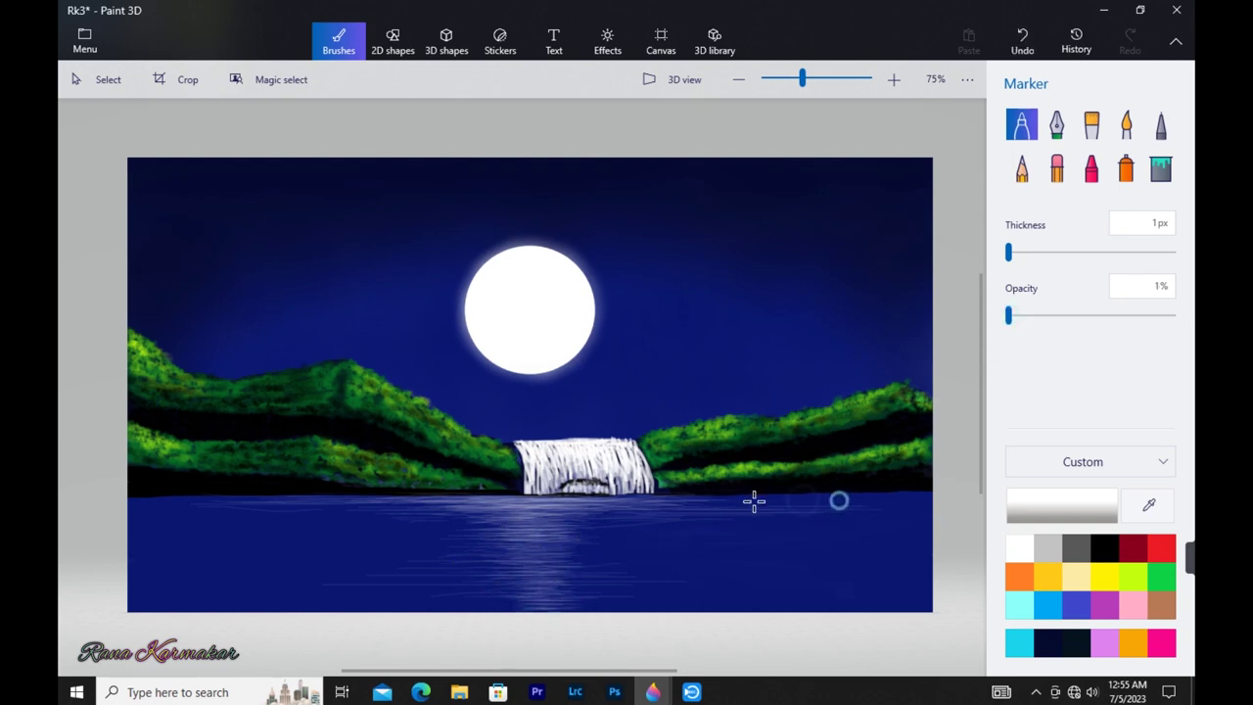
Draw faint white horizontal ripples across the water on both sides of the moon's reflection with the 1 px marker at 3% opacity
{"action": "left_click", "coordinate": [1012, 315]}
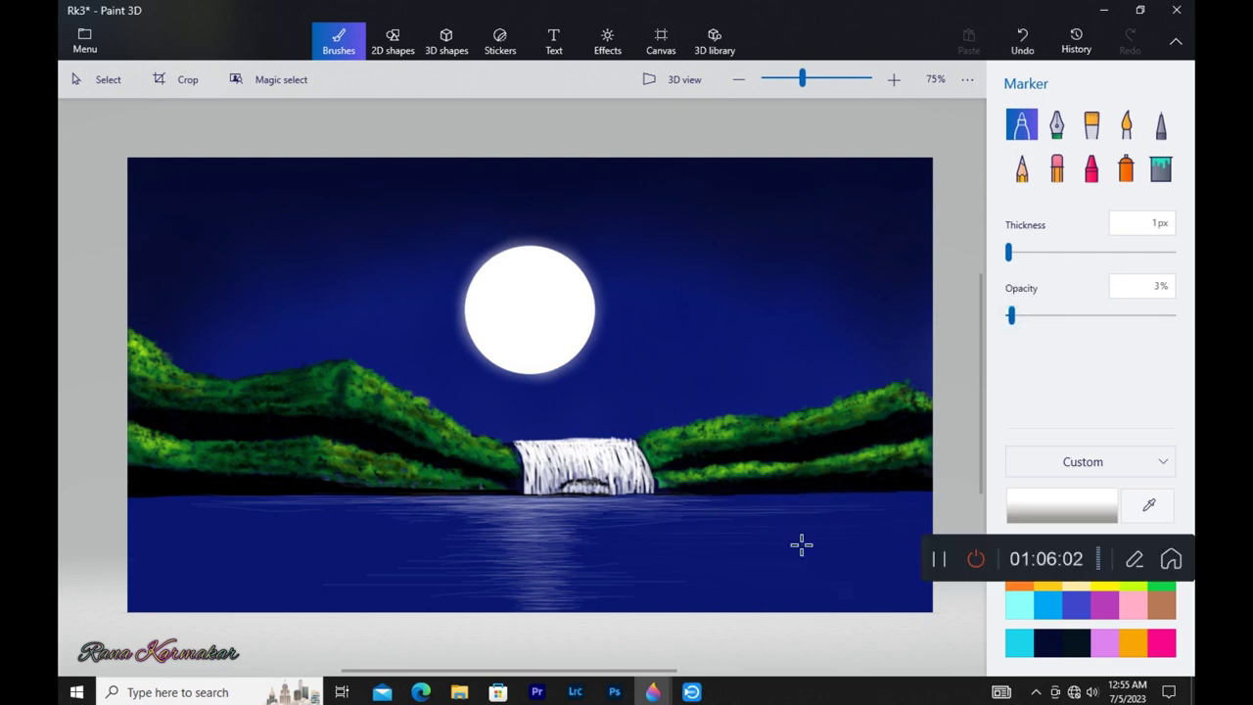
{"action": "left_click_drag", "start_coordinate": [666, 540], "coordinate": [556, 534]}
{"action": "mouse_move", "coordinate": [714, 582]}
{"action": "left_mouse_down"}
{"action": "mouse_move", "coordinate": [645, 595]}
{"action": "mouse_move", "coordinate": [501, 564]}
{"action": "left_mouse_up"}
{"action": "left_click_drag", "start_coordinate": [825, 532], "coordinate": [180, 540]}
{"action": "left_click_drag", "start_coordinate": [268, 550], "coordinate": [334, 550]}
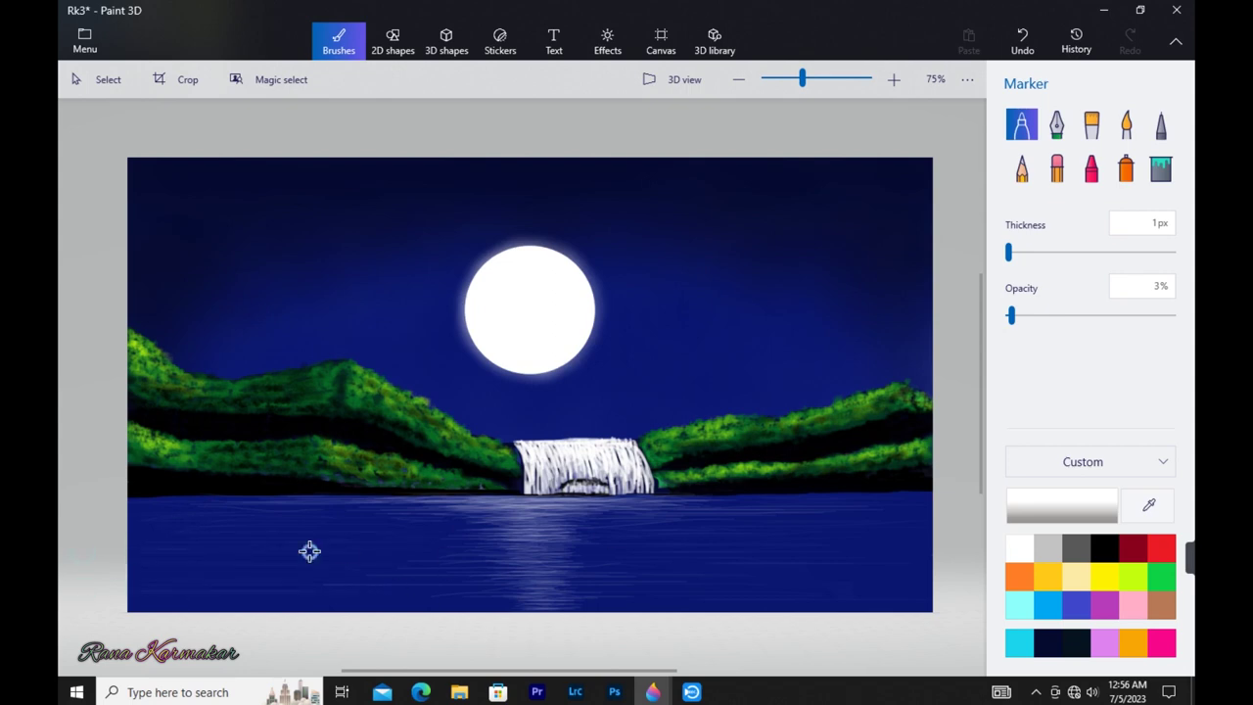
{"action": "left_click_drag", "start_coordinate": [291, 599], "coordinate": [102, 601]}
{"action": "left_click_drag", "start_coordinate": [440, 546], "coordinate": [476, 545]}
{"action": "left_click_drag", "start_coordinate": [200, 559], "coordinate": [270, 545]}
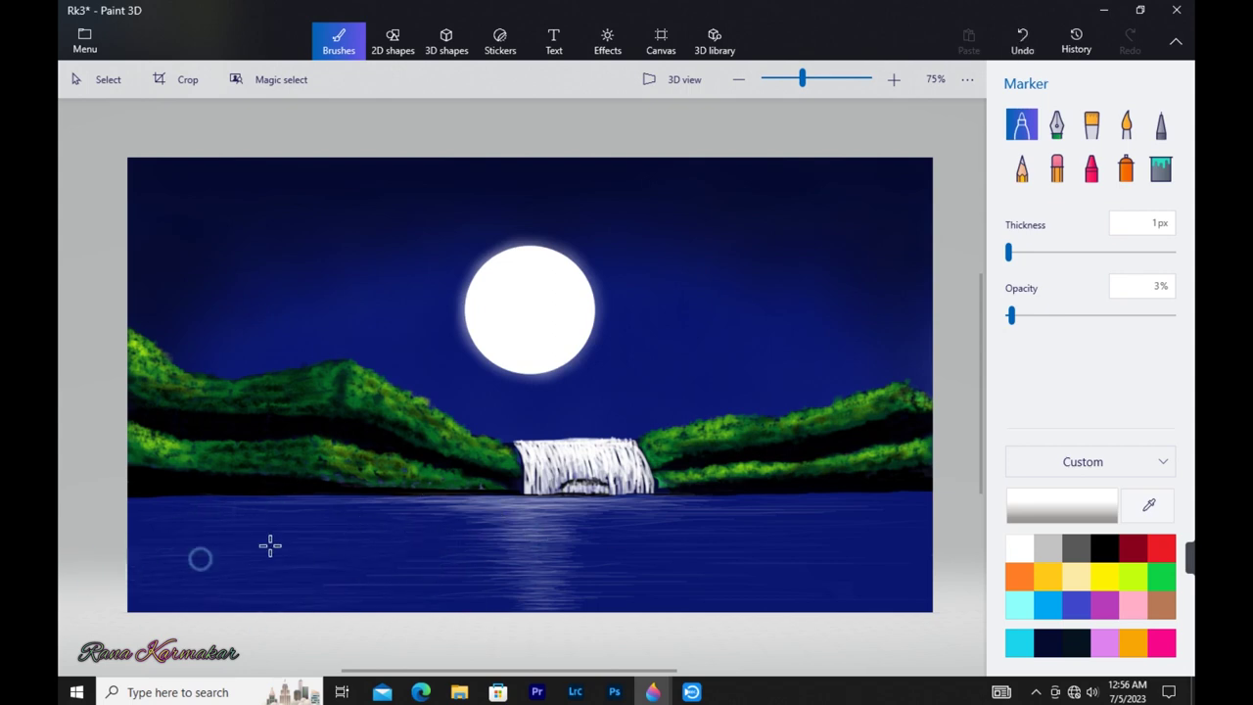
{"action": "left_click_drag", "start_coordinate": [652, 533], "coordinate": [757, 515]}
{"action": "left_click_drag", "start_coordinate": [894, 562], "coordinate": [906, 561]}
{"action": "left_click_drag", "start_coordinate": [707, 580], "coordinate": [515, 574]}
{"action": "left_click_drag", "start_coordinate": [754, 554], "coordinate": [525, 528]}
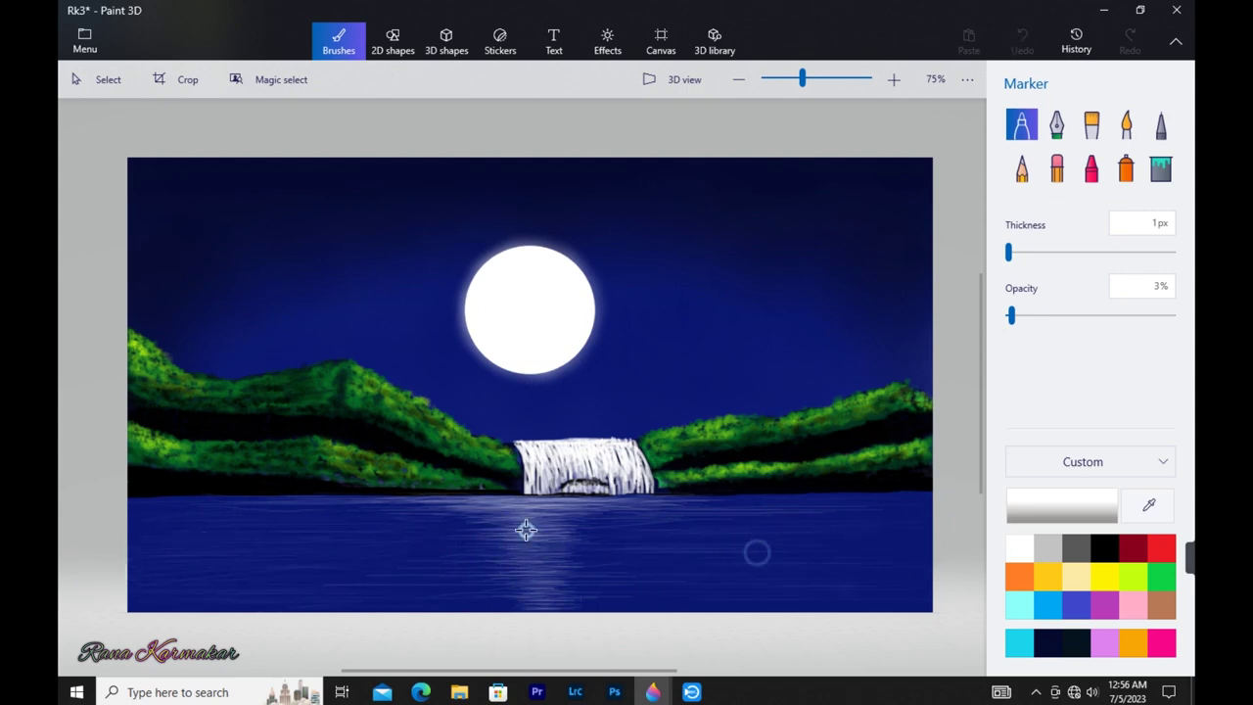
Sample the water's blue and soften the ripples in and beside the reflection on the right side, raising the marker opacity to 6%
{"action": "left_click", "coordinate": [1148, 505]}
{"action": "left_click", "coordinate": [759, 559]}
{"action": "left_click_drag", "start_coordinate": [621, 525], "coordinate": [500, 529]}
{"action": "left_click_drag", "start_coordinate": [815, 555], "coordinate": [597, 559]}
{"action": "left_click_drag", "start_coordinate": [1010, 315], "coordinate": [1016, 315]}
{"action": "left_click_drag", "start_coordinate": [811, 550], "coordinate": [646, 511]}
{"action": "left_click_drag", "start_coordinate": [837, 518], "coordinate": [635, 513]}
{"action": "left_click_drag", "start_coordinate": [922, 531], "coordinate": [740, 542]}
{"action": "mouse_move", "coordinate": [888, 559]}
{"action": "left_mouse_down"}
{"action": "mouse_move", "coordinate": [420, 626]}
{"action": "mouse_move", "coordinate": [583, 562]}
{"action": "left_mouse_up"}
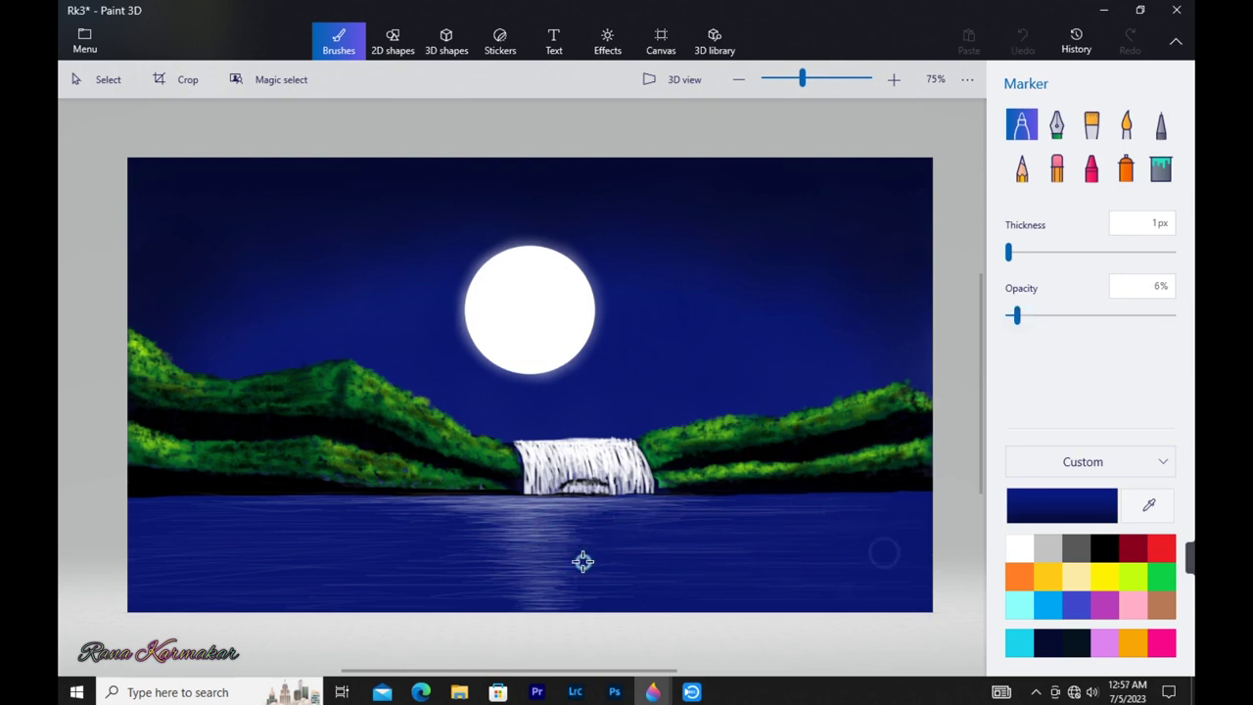
Soften the ripples on the water's left side and across the reflection with blue strokes at 6% opacity
{"action": "left_click_drag", "start_coordinate": [378, 576], "coordinate": [113, 552]}
{"action": "mouse_move", "coordinate": [489, 524]}
{"action": "left_mouse_down"}
{"action": "mouse_move", "coordinate": [363, 562]}
{"action": "mouse_move", "coordinate": [245, 565]}
{"action": "left_mouse_up"}
{"action": "left_click_drag", "start_coordinate": [326, 577], "coordinate": [170, 601]}
{"action": "left_click_drag", "start_coordinate": [354, 553], "coordinate": [220, 511]}
{"action": "left_click_drag", "start_coordinate": [381, 512], "coordinate": [306, 512]}
{"action": "mouse_move", "coordinate": [378, 504]}
{"action": "left_mouse_down"}
{"action": "mouse_move", "coordinate": [284, 506]}
{"action": "mouse_move", "coordinate": [448, 507]}
{"action": "left_mouse_up"}
{"action": "mouse_move", "coordinate": [395, 522]}
{"action": "left_mouse_down"}
{"action": "mouse_move", "coordinate": [394, 534]}
{"action": "mouse_move", "coordinate": [613, 535]}
{"action": "left_mouse_up"}
{"action": "left_click_drag", "start_coordinate": [394, 537], "coordinate": [633, 569]}
{"action": "left_click_drag", "start_coordinate": [450, 525], "coordinate": [634, 526]}
Raise the marker opacity slightly and add stronger blue strokes along the shoreline and in the lower water
{"action": "left_click_drag", "start_coordinate": [1017, 315], "coordinate": [1022, 315]}
{"action": "left_click_drag", "start_coordinate": [440, 545], "coordinate": [587, 534]}
{"action": "mouse_move", "coordinate": [721, 601]}
{"action": "left_mouse_down"}
{"action": "mouse_move", "coordinate": [677, 543]}
{"action": "mouse_move", "coordinate": [898, 584]}
{"action": "left_mouse_up"}
{"action": "mouse_move", "coordinate": [708, 520]}
{"action": "left_mouse_down"}
{"action": "mouse_move", "coordinate": [850, 503]}
{"action": "mouse_move", "coordinate": [805, 501]}
{"action": "left_mouse_up"}
{"action": "left_click_drag", "start_coordinate": [608, 507], "coordinate": [710, 503]}
{"action": "left_click_drag", "start_coordinate": [838, 507], "coordinate": [850, 512]}
{"action": "left_click_drag", "start_coordinate": [338, 583], "coordinate": [410, 579]}
{"action": "left_click_drag", "start_coordinate": [334, 500], "coordinate": [353, 497]}
{"action": "left_click_drag", "start_coordinate": [167, 511], "coordinate": [342, 517]}
{"action": "left_click_drag", "start_coordinate": [488, 507], "coordinate": [474, 506]}
{"action": "mouse_move", "coordinate": [703, 503]}
{"action": "left_mouse_down"}
{"action": "mouse_move", "coordinate": [659, 507]}
{"action": "mouse_move", "coordinate": [740, 523]}
{"action": "left_mouse_up"}
Switch to white and draw long ripples across the moon's reflection and upper water, lowering the 1 px marker's opacity to 4%
{"action": "left_click", "coordinate": [1019, 548]}
{"action": "left_click_drag", "start_coordinate": [665, 518], "coordinate": [581, 513]}
{"action": "left_click_drag", "start_coordinate": [691, 514], "coordinate": [566, 523]}
{"action": "left_click_drag", "start_coordinate": [1023, 315], "coordinate": [1012, 315]}
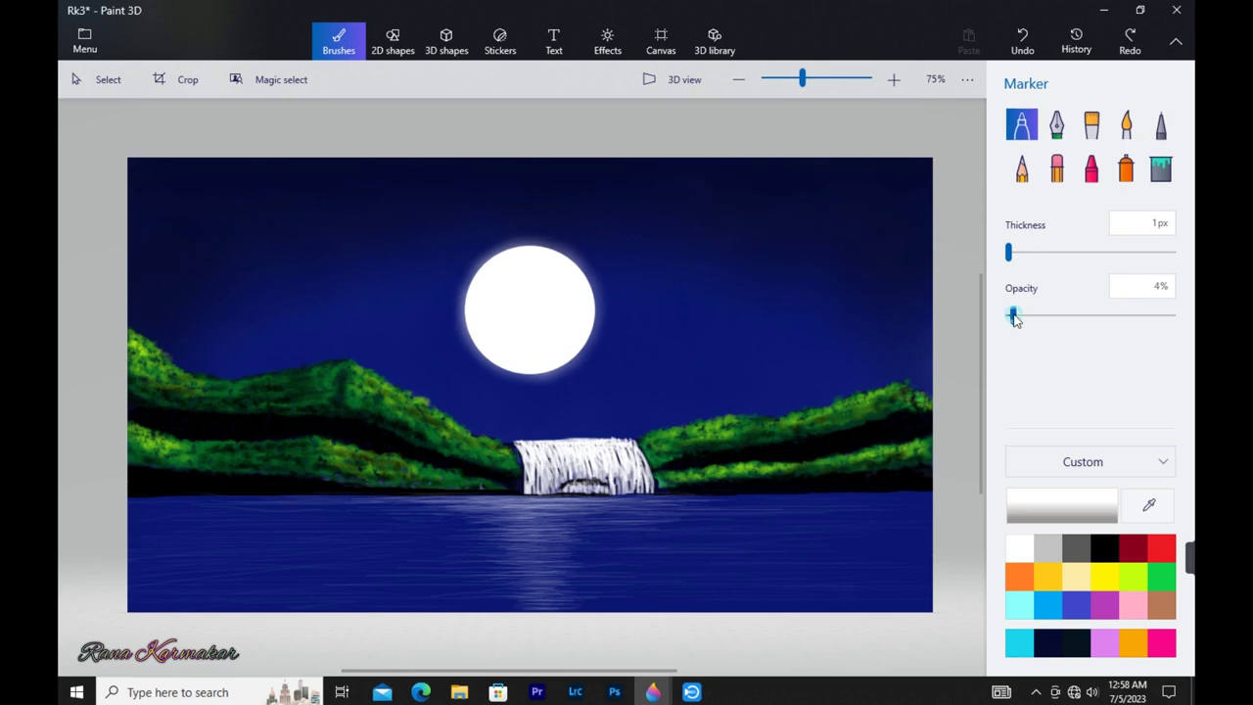
{"action": "mouse_move", "coordinate": [646, 531]}
{"action": "left_mouse_down"}
{"action": "mouse_move", "coordinate": [433, 514]}
{"action": "mouse_move", "coordinate": [418, 496]}
{"action": "mouse_move", "coordinate": [391, 525]}
{"action": "mouse_move", "coordinate": [457, 538]}
{"action": "left_mouse_up"}
{"action": "left_click_drag", "start_coordinate": [687, 523], "coordinate": [409, 521]}
{"action": "mouse_move", "coordinate": [646, 518]}
{"action": "left_mouse_down"}
{"action": "mouse_move", "coordinate": [389, 507]}
{"action": "mouse_move", "coordinate": [421, 535]}
{"action": "left_mouse_up"}
{"action": "left_click_drag", "start_coordinate": [588, 532], "coordinate": [412, 532]}
{"action": "mouse_move", "coordinate": [654, 534]}
{"action": "left_mouse_down"}
{"action": "mouse_move", "coordinate": [584, 581]}
{"action": "mouse_move", "coordinate": [427, 608]}
{"action": "mouse_move", "coordinate": [647, 592]}
{"action": "mouse_move", "coordinate": [431, 554]}
{"action": "mouse_move", "coordinate": [617, 506]}
{"action": "mouse_move", "coordinate": [305, 535]}
{"action": "mouse_move", "coordinate": [282, 506]}
{"action": "mouse_move", "coordinate": [892, 494]}
{"action": "left_mouse_up"}
{"action": "mouse_move", "coordinate": [835, 550]}
{"action": "left_mouse_down"}
{"action": "mouse_move", "coordinate": [609, 506]}
{"action": "mouse_move", "coordinate": [333, 501]}
{"action": "left_mouse_up"}
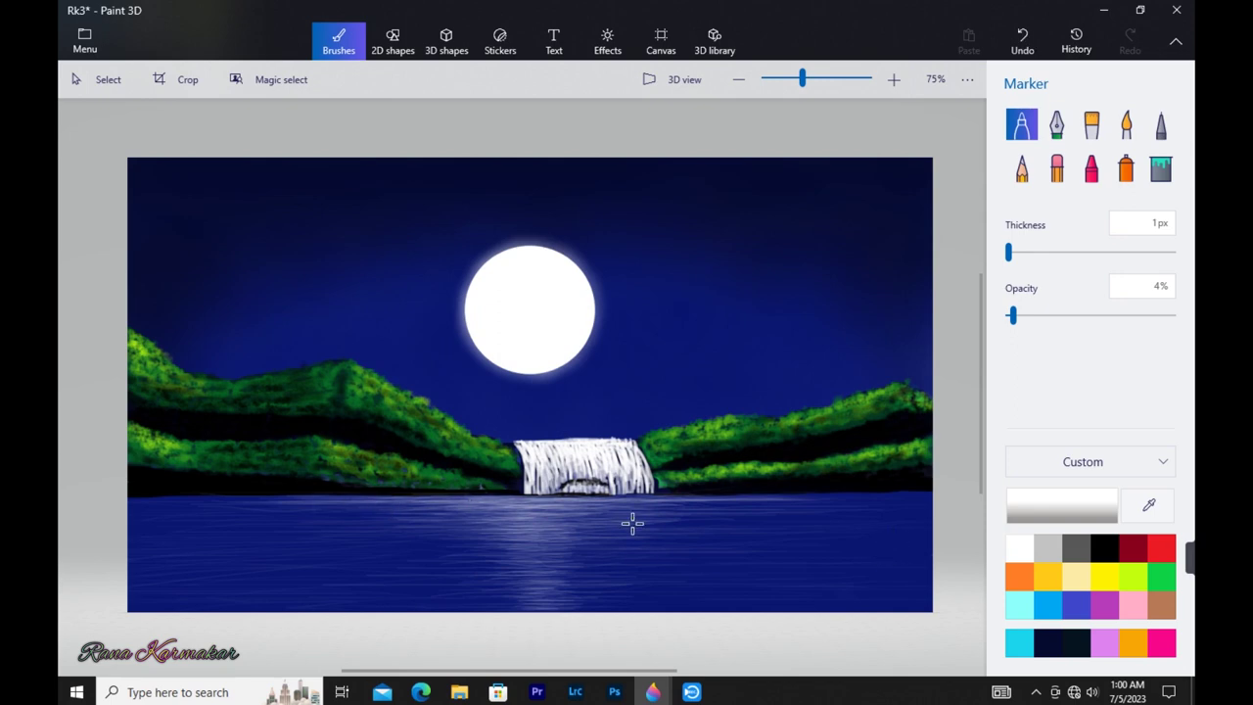
Add more white ripples at 4% opacity below the shoreline and through the middle of the water
{"action": "left_click_drag", "start_coordinate": [601, 497], "coordinate": [577, 512]}
{"action": "left_click_drag", "start_coordinate": [679, 499], "coordinate": [448, 497]}
{"action": "mouse_move", "coordinate": [209, 494]}
{"action": "left_mouse_down"}
{"action": "mouse_move", "coordinate": [311, 498]}
{"action": "mouse_move", "coordinate": [245, 512]}
{"action": "mouse_move", "coordinate": [675, 498]}
{"action": "mouse_move", "coordinate": [219, 500]}
{"action": "mouse_move", "coordinate": [331, 506]}
{"action": "mouse_move", "coordinate": [362, 524]}
{"action": "mouse_move", "coordinate": [632, 506]}
{"action": "mouse_move", "coordinate": [724, 520]}
{"action": "mouse_move", "coordinate": [355, 520]}
{"action": "left_mouse_up"}
{"action": "left_click_drag", "start_coordinate": [414, 554], "coordinate": [667, 539]}
{"action": "left_click_drag", "start_coordinate": [521, 563], "coordinate": [778, 560]}
{"action": "left_click_drag", "start_coordinate": [487, 563], "coordinate": [515, 539]}
{"action": "left_click_drag", "start_coordinate": [302, 544], "coordinate": [548, 542]}
{"action": "left_click_drag", "start_coordinate": [390, 578], "coordinate": [801, 577]}
{"action": "left_click_drag", "start_coordinate": [557, 570], "coordinate": [783, 542]}
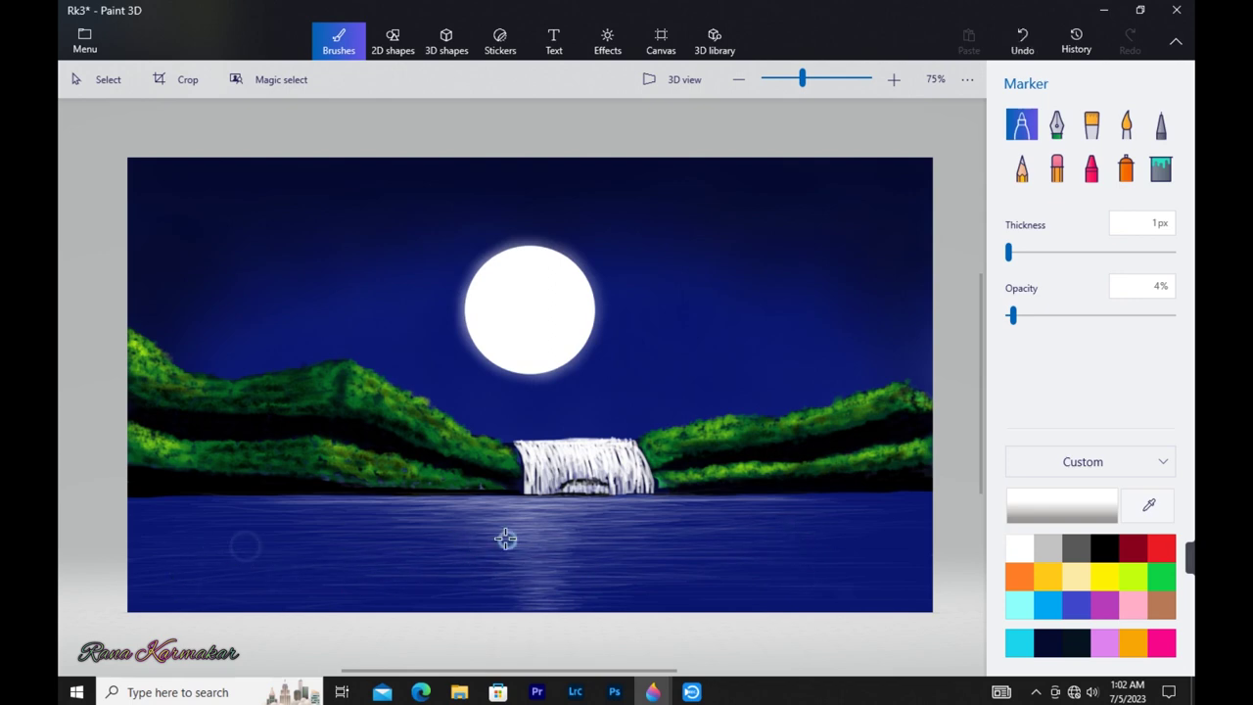
Extend the white ripples over the right side and lower part of the water out to the canvas edges
{"action": "left_click_drag", "start_coordinate": [896, 539], "coordinate": [430, 532]}
{"action": "left_click_drag", "start_coordinate": [368, 596], "coordinate": [612, 601]}
{"action": "left_click_drag", "start_coordinate": [779, 605], "coordinate": [521, 610]}
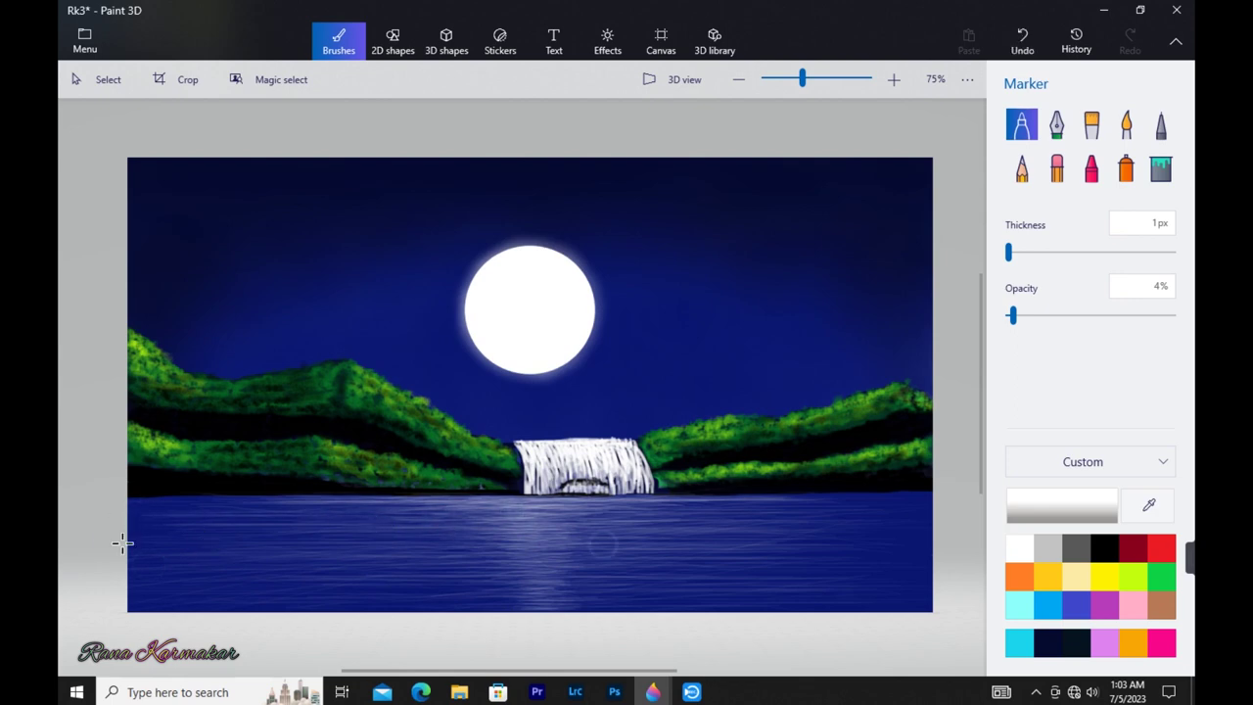
{"action": "left_click_drag", "start_coordinate": [946, 562], "coordinate": [641, 551]}
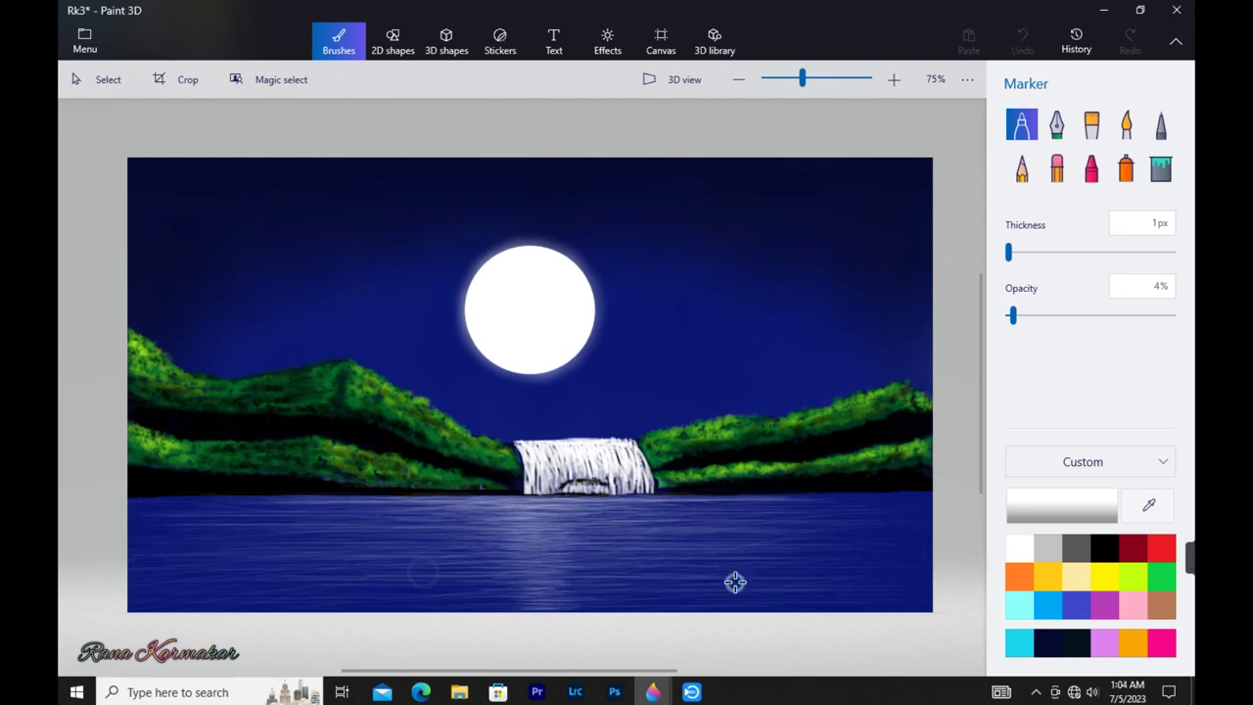
{"action": "left_click_drag", "start_coordinate": [381, 597], "coordinate": [692, 619]}
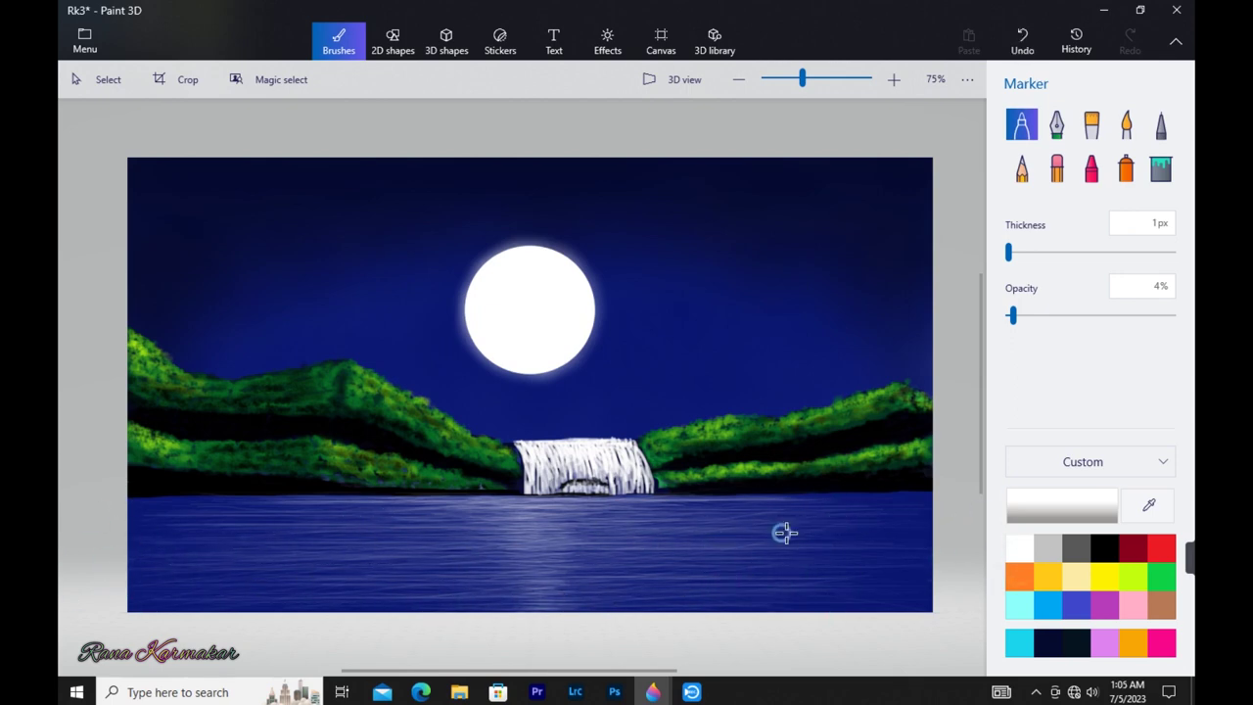
Paint black foreground banks in both lower corners with the marker at 100% opacity, outlining at 1 px and filling at 30 and 20 px
{"action": "left_click", "coordinate": [1104, 548]}
{"action": "left_click_drag", "start_coordinate": [1013, 315], "coordinate": [1173, 315]}
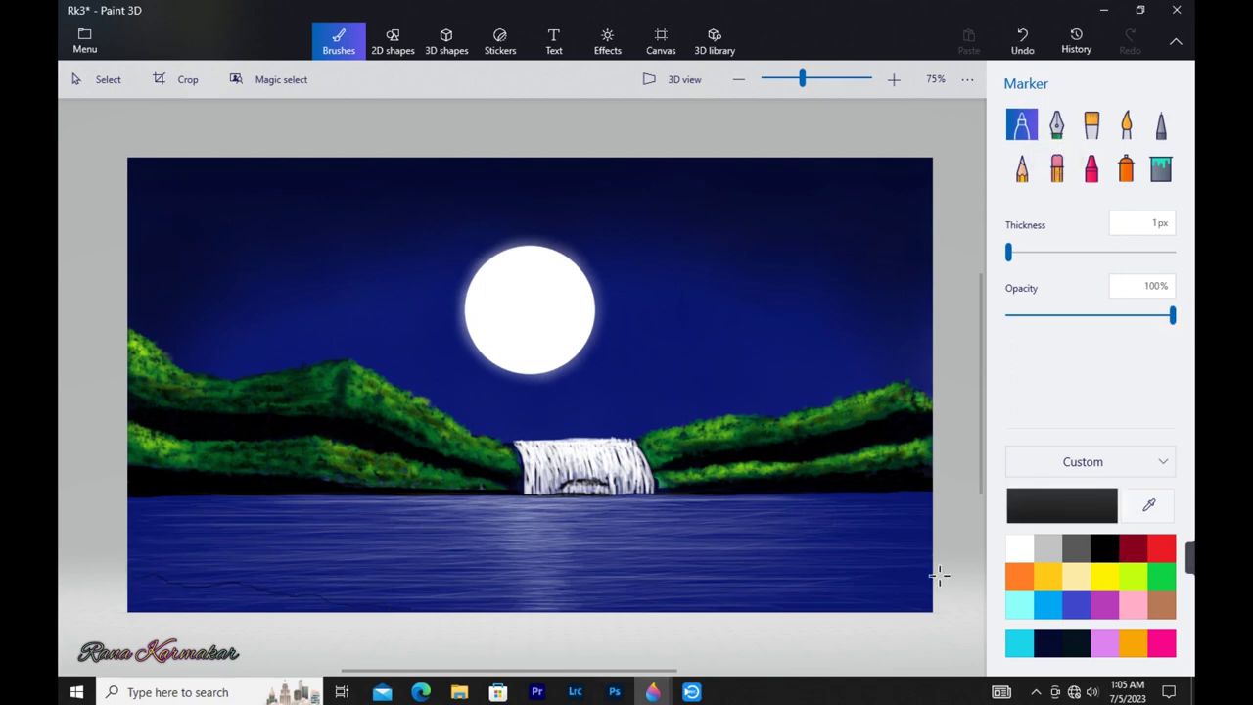
{"action": "left_click", "coordinate": [1056, 252]}
{"action": "mouse_move", "coordinate": [909, 596]}
{"action": "left_mouse_down"}
{"action": "mouse_move", "coordinate": [835, 611]}
{"action": "mouse_move", "coordinate": [926, 585]}
{"action": "left_mouse_up"}
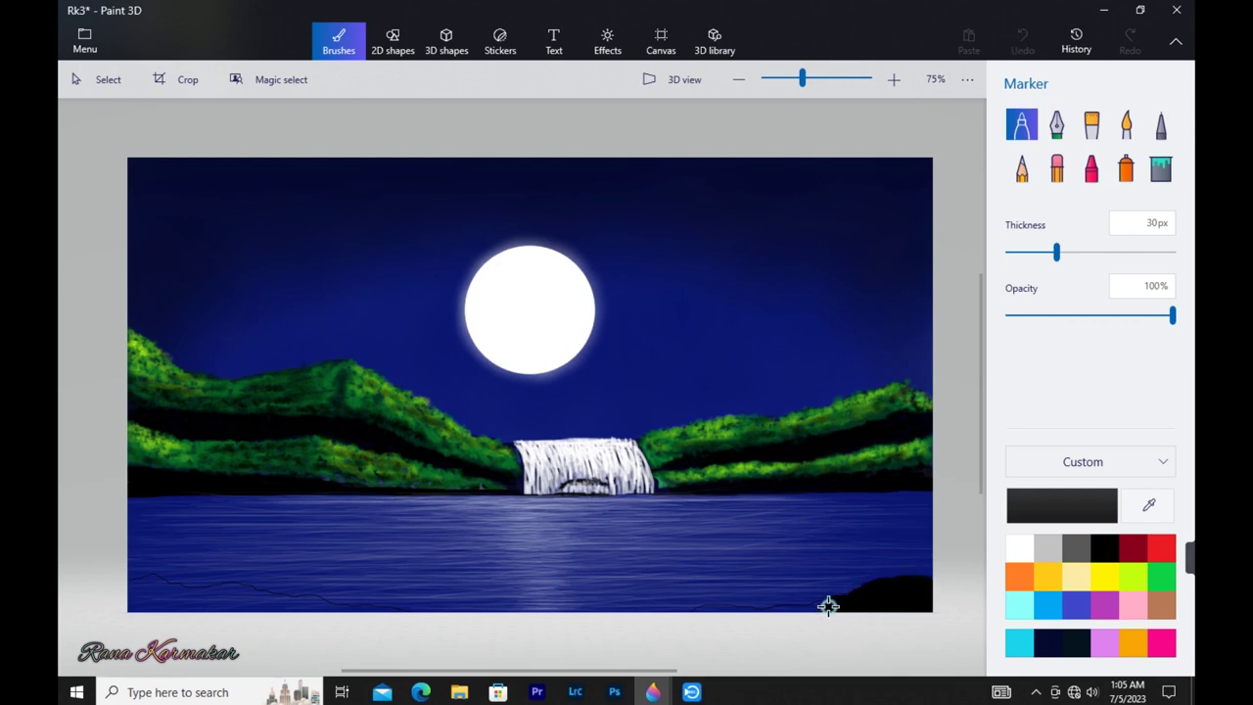
{"action": "left_click", "coordinate": [1040, 252]}
{"action": "left_click_drag", "start_coordinate": [805, 609], "coordinate": [689, 608]}
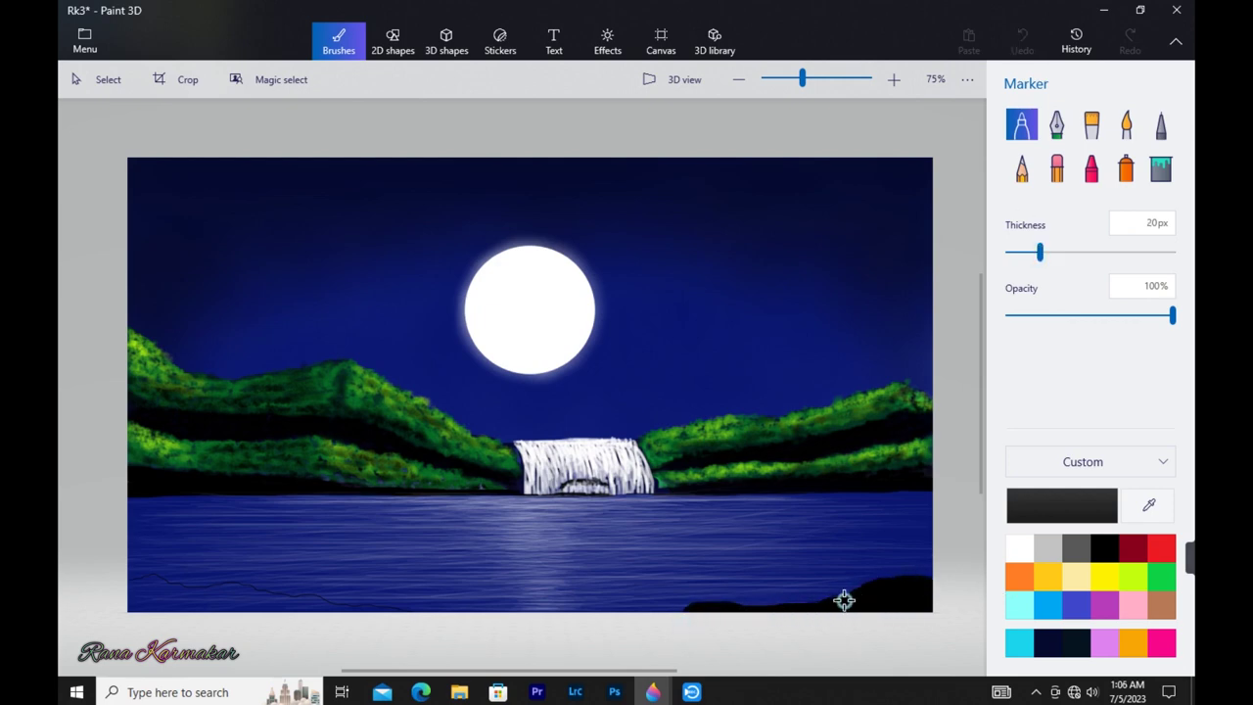
{"action": "mouse_move", "coordinate": [133, 583]}
{"action": "left_mouse_down"}
{"action": "mouse_move", "coordinate": [156, 609]}
{"action": "mouse_move", "coordinate": [153, 579]}
{"action": "mouse_move", "coordinate": [248, 589]}
{"action": "mouse_move", "coordinate": [150, 593]}
{"action": "mouse_move", "coordinate": [265, 595]}
{"action": "left_mouse_up"}
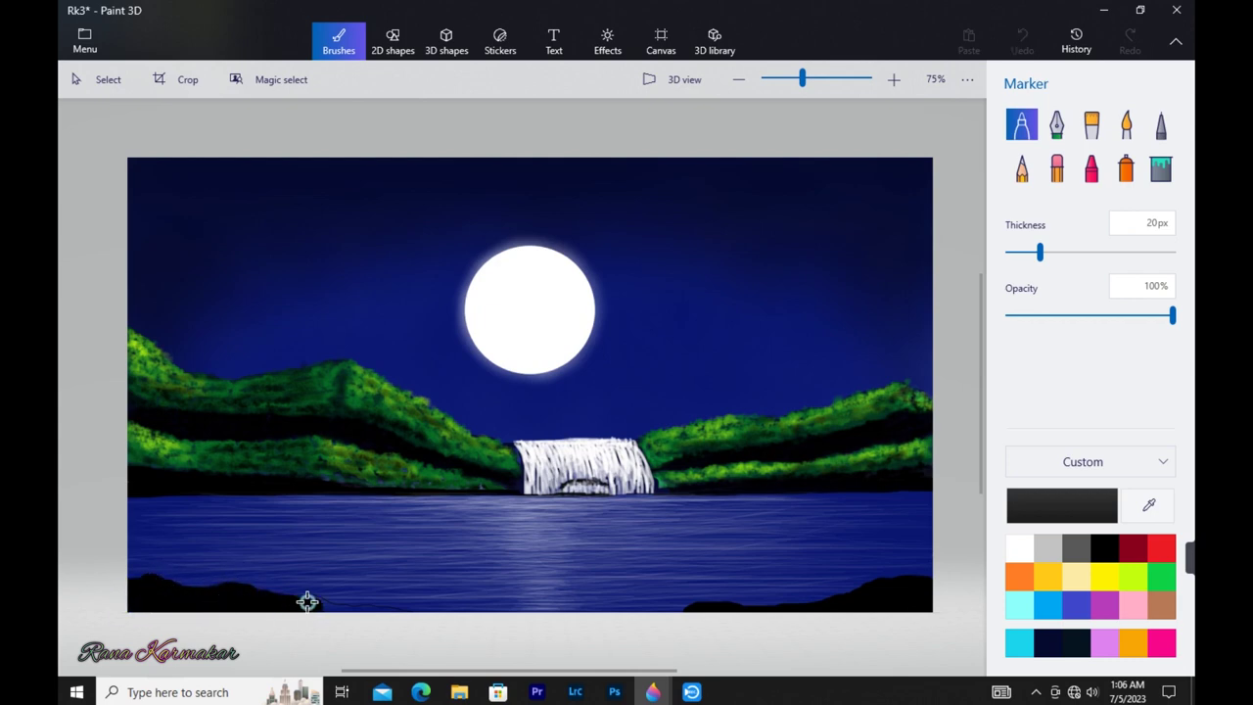
{"action": "left_click_drag", "start_coordinate": [458, 629], "coordinate": [117, 613]}
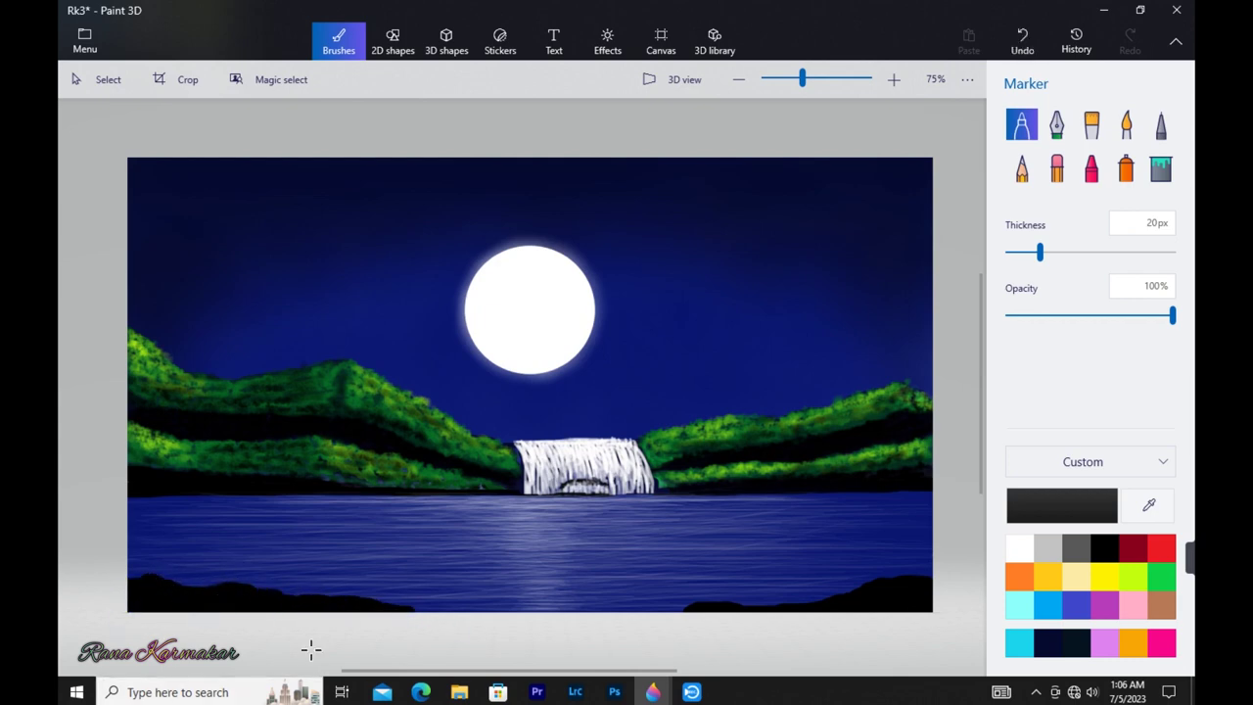
Sample dark green from the right hill and texture both foreground banks with an 11 px crayon at 47% opacity
{"action": "left_click", "coordinate": [1148, 505]}
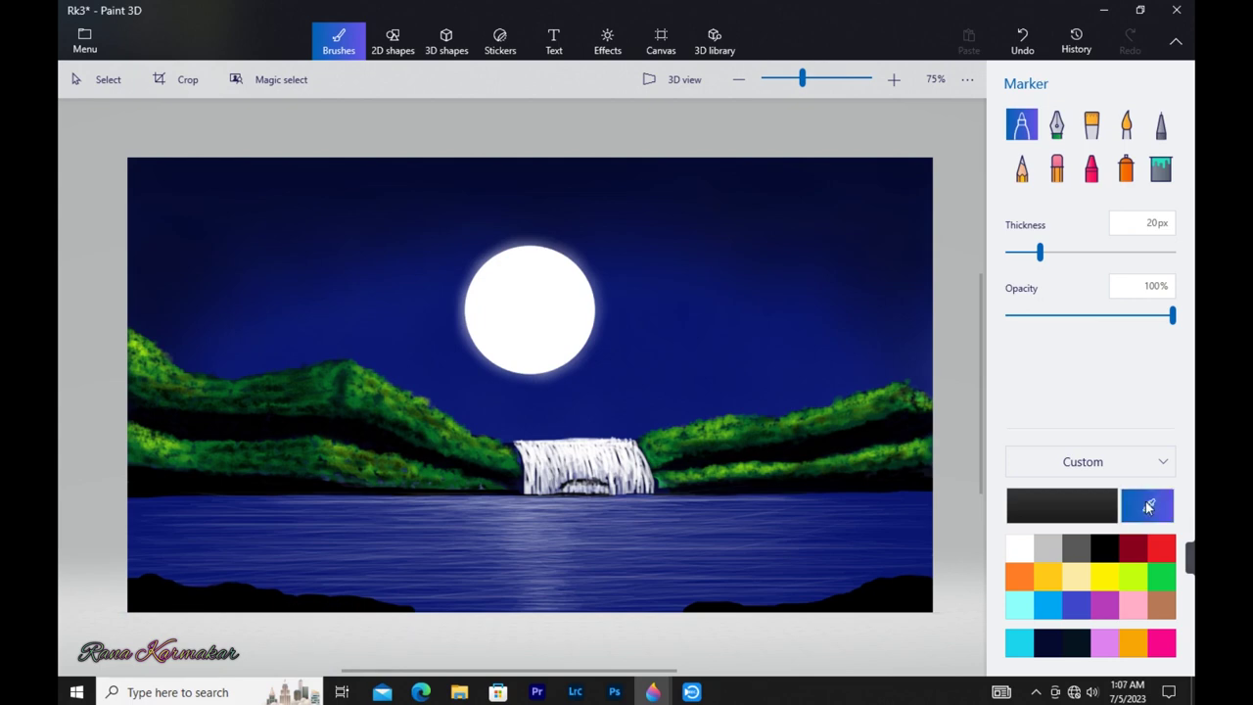
{"action": "left_click", "coordinate": [725, 439]}
{"action": "left_click", "coordinate": [1091, 168]}
{"action": "left_click", "coordinate": [1010, 253]}
{"action": "mouse_move", "coordinate": [856, 622]}
{"action": "left_mouse_down"}
{"action": "mouse_move", "coordinate": [883, 587]}
{"action": "mouse_move", "coordinate": [926, 580]}
{"action": "mouse_move", "coordinate": [759, 609]}
{"action": "mouse_move", "coordinate": [773, 627]}
{"action": "mouse_move", "coordinate": [744, 607]}
{"action": "mouse_move", "coordinate": [679, 608]}
{"action": "mouse_move", "coordinate": [921, 587]}
{"action": "mouse_move", "coordinate": [835, 606]}
{"action": "left_mouse_up"}
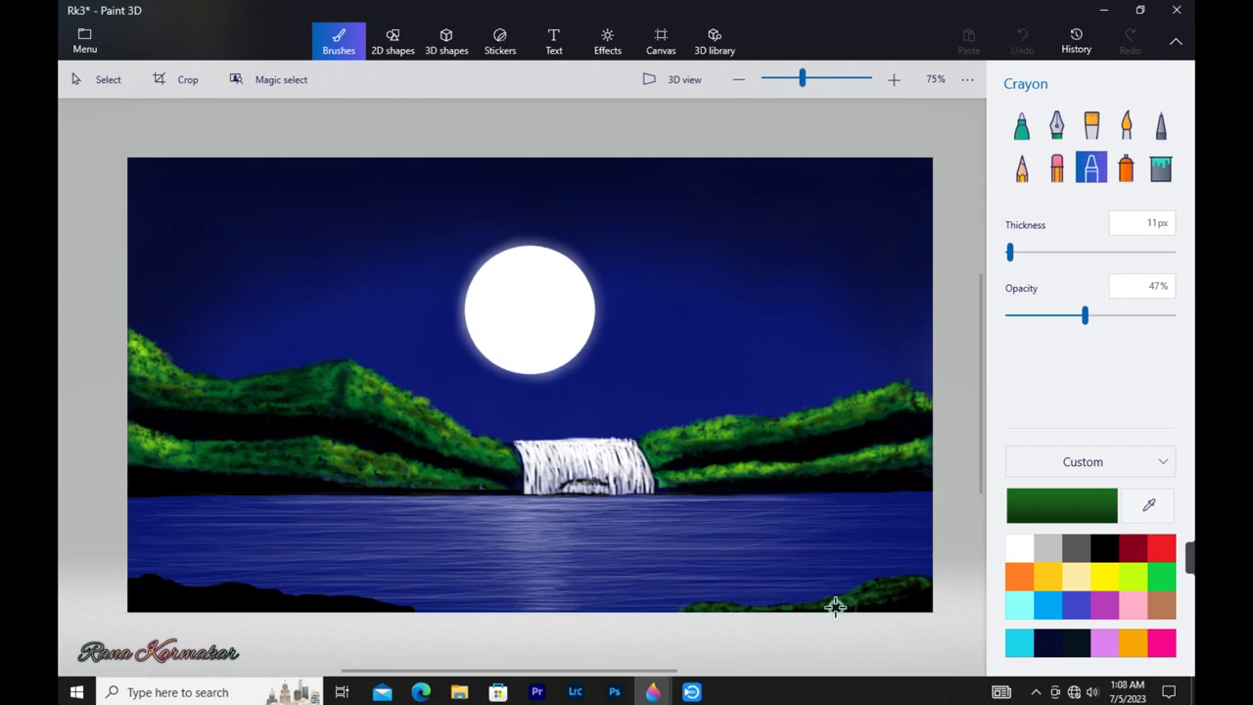
{"action": "mouse_move", "coordinate": [163, 581]}
{"action": "left_mouse_down"}
{"action": "mouse_move", "coordinate": [393, 606]}
{"action": "mouse_move", "coordinate": [195, 594]}
{"action": "mouse_move", "coordinate": [224, 599]}
{"action": "mouse_move", "coordinate": [161, 573]}
{"action": "mouse_move", "coordinate": [192, 595]}
{"action": "mouse_move", "coordinate": [246, 602]}
{"action": "mouse_move", "coordinate": [171, 598]}
{"action": "left_mouse_up"}
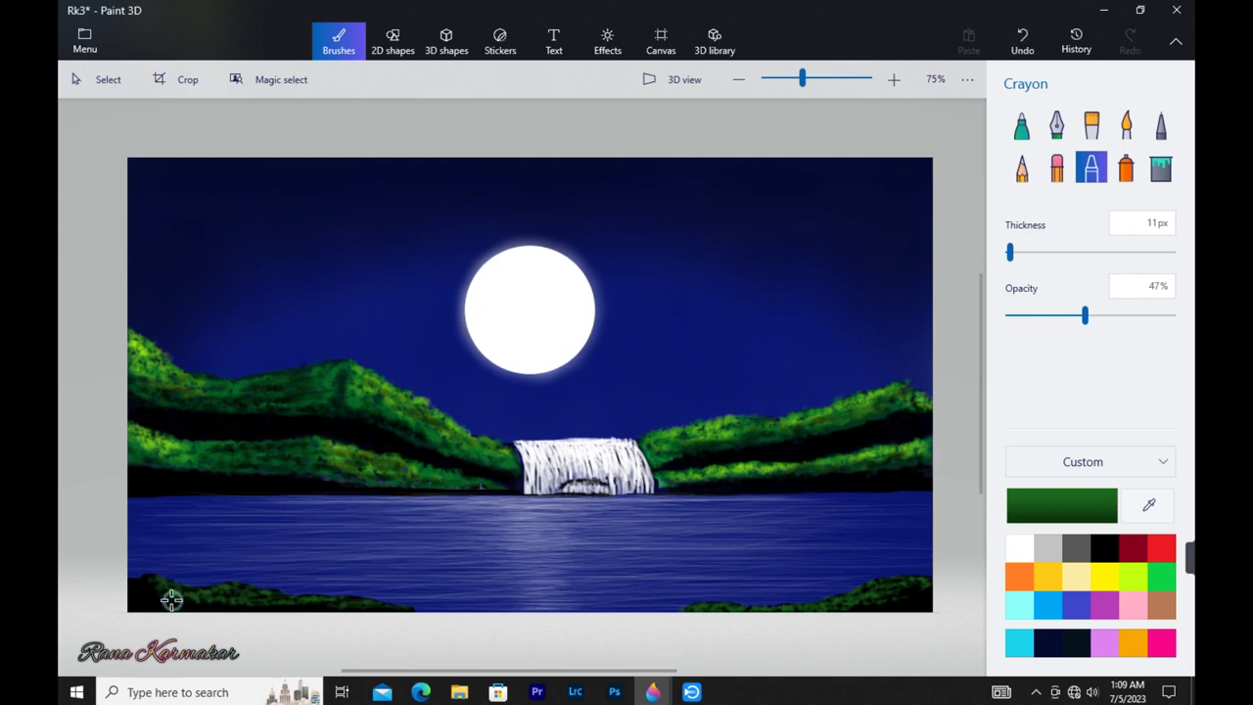
Add lime highlights along the tops of both foreground banks with the 11 px crayon at 14% opacity
{"action": "left_click", "coordinate": [1132, 577]}
{"action": "left_click_drag", "start_coordinate": [1084, 315], "coordinate": [1030, 315]}
{"action": "left_click", "coordinate": [177, 591]}
{"action": "left_click_drag", "start_coordinate": [214, 587], "coordinate": [377, 601]}
{"action": "left_click_drag", "start_coordinate": [742, 608], "coordinate": [936, 579]}
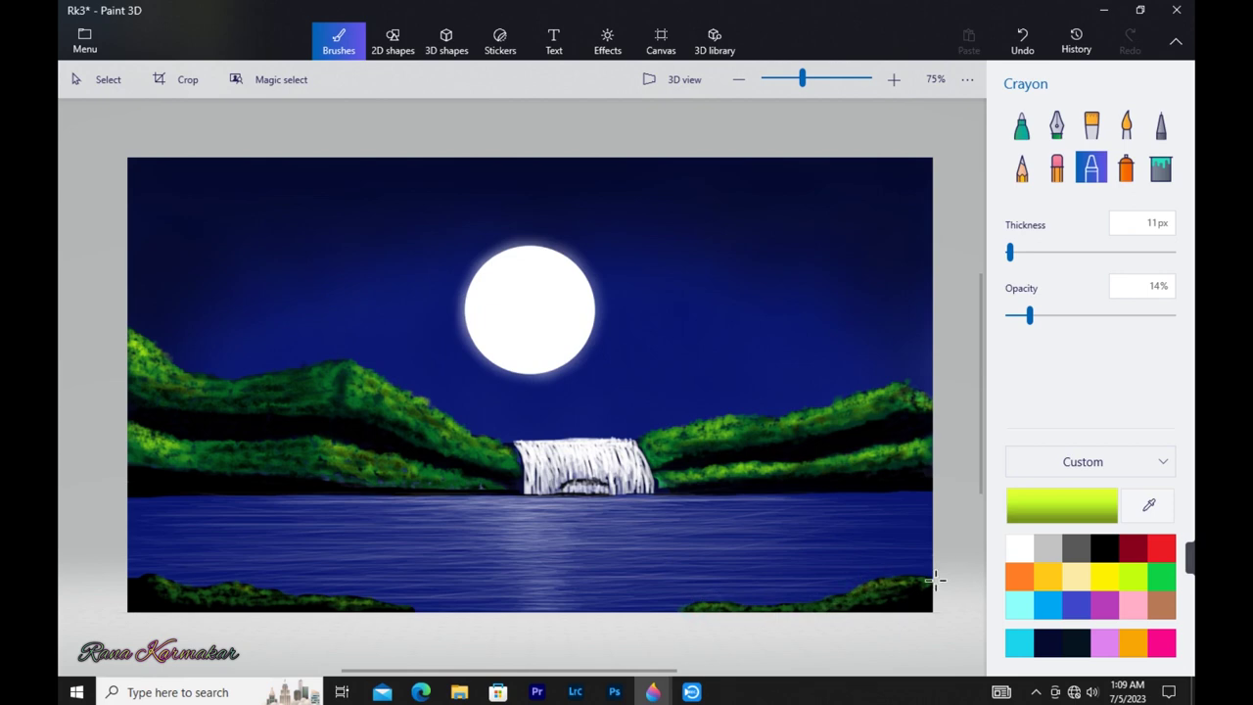
Outline a bare black tree with forking branches at the painting's right edge using the 4 px marker at 100% opacity
{"action": "left_click", "coordinate": [1021, 125]}
{"action": "left_click", "coordinate": [1103, 549]}
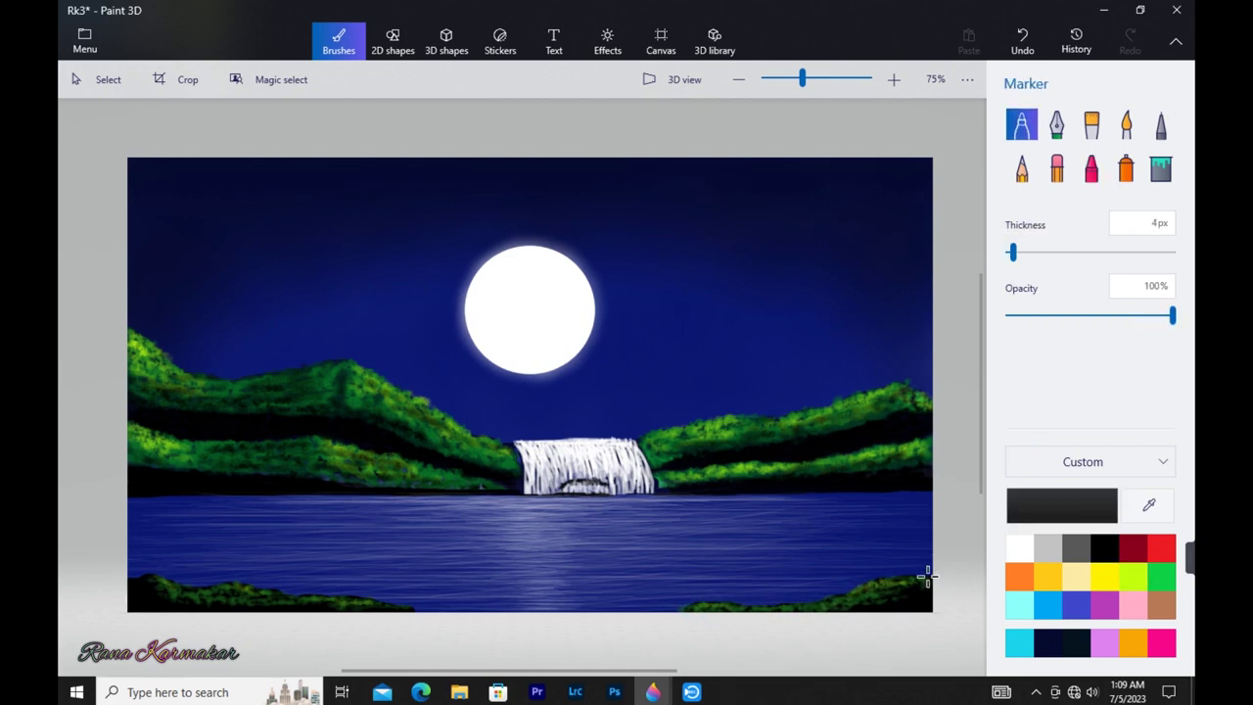
{"action": "left_click_drag", "start_coordinate": [918, 529], "coordinate": [873, 364]}
{"action": "mouse_move", "coordinate": [851, 282]}
{"action": "left_mouse_down"}
{"action": "mouse_move", "coordinate": [882, 345]}
{"action": "mouse_move", "coordinate": [899, 298]}
{"action": "mouse_move", "coordinate": [915, 413]}
{"action": "mouse_move", "coordinate": [959, 525]}
{"action": "left_mouse_up"}
{"action": "key", "text": "ctrl+z"}
{"action": "left_click_drag", "start_coordinate": [898, 337], "coordinate": [897, 381]}
{"action": "mouse_move", "coordinate": [902, 275]}
{"action": "left_mouse_down"}
{"action": "mouse_move", "coordinate": [896, 358]}
{"action": "mouse_move", "coordinate": [902, 329]}
{"action": "left_mouse_up"}
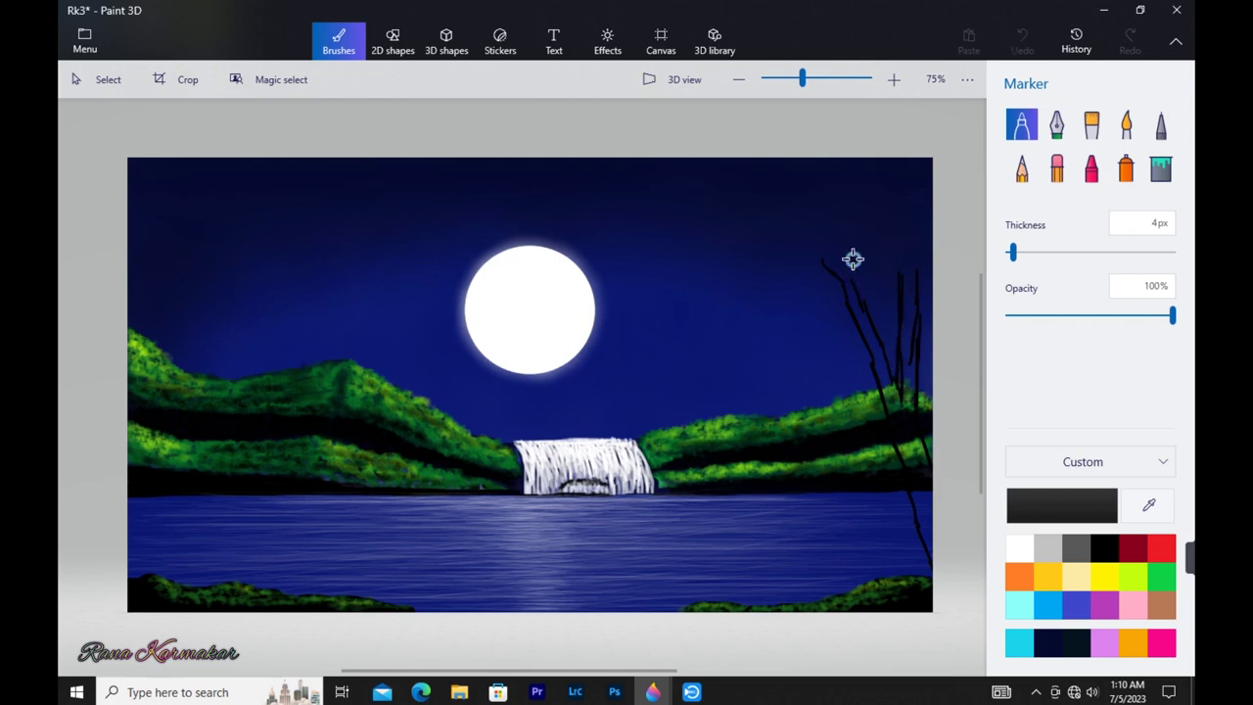
{"action": "left_click_drag", "start_coordinate": [868, 212], "coordinate": [918, 275]}
{"action": "left_click_drag", "start_coordinate": [912, 211], "coordinate": [881, 218]}
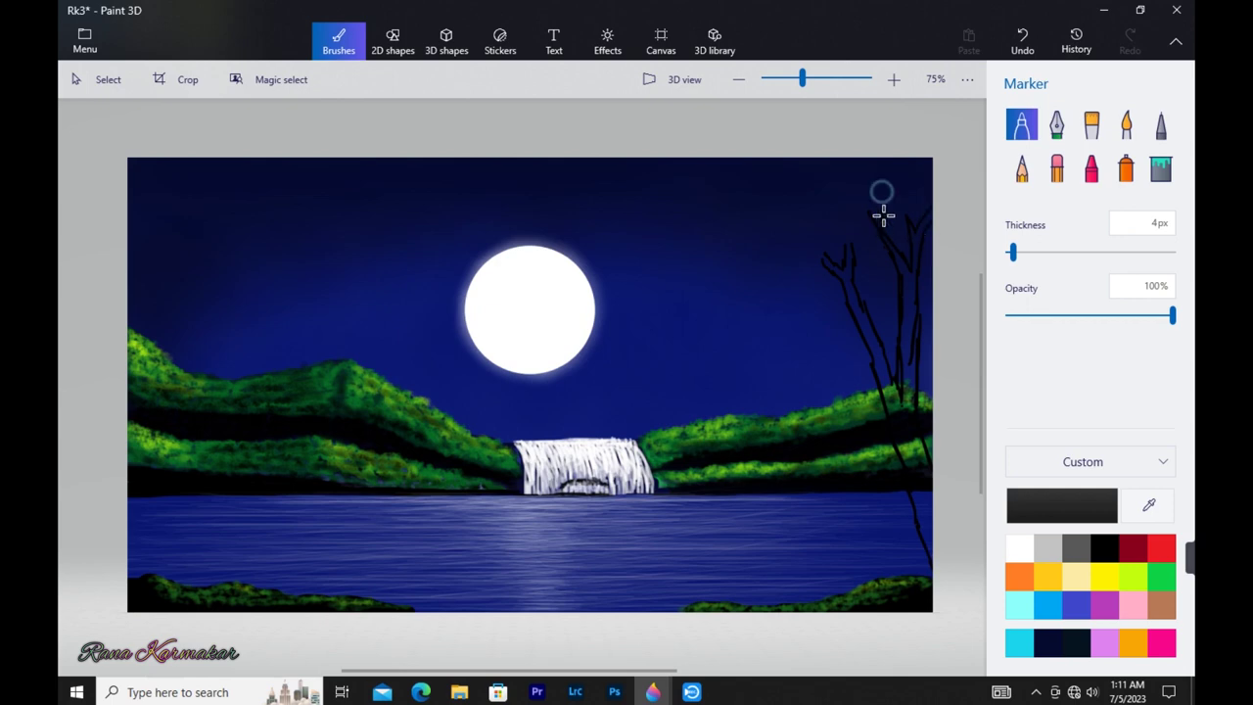
{"action": "mouse_move", "coordinate": [826, 258]}
{"action": "left_mouse_down"}
{"action": "mouse_move", "coordinate": [783, 229]}
{"action": "mouse_move", "coordinate": [821, 214]}
{"action": "left_mouse_up"}
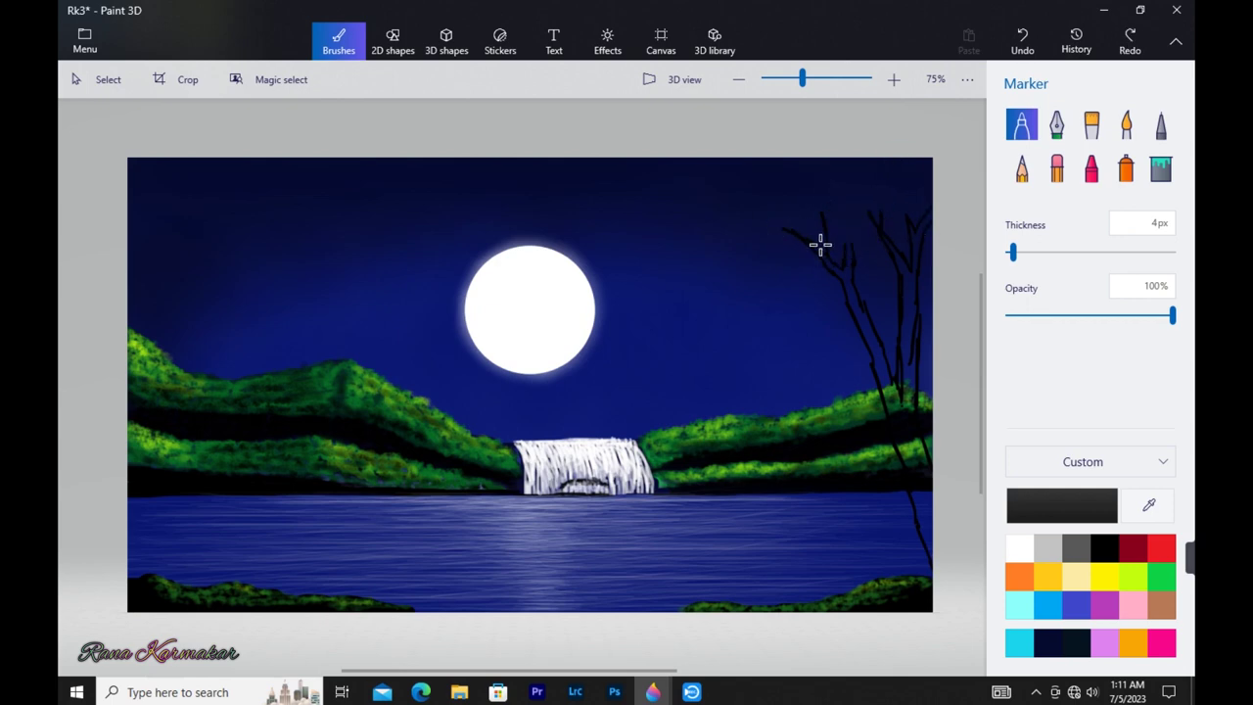
Fill the tree's trunk solid black and thicken its branches, adding taller forked branch ends with the 4 px marker
{"action": "left_click_drag", "start_coordinate": [894, 394], "coordinate": [904, 447]}
{"action": "mouse_move", "coordinate": [923, 531]}
{"action": "left_mouse_down"}
{"action": "mouse_move", "coordinate": [881, 386]}
{"action": "mouse_move", "coordinate": [928, 534]}
{"action": "mouse_move", "coordinate": [923, 489]}
{"action": "left_mouse_up"}
{"action": "left_click_drag", "start_coordinate": [900, 342], "coordinate": [920, 450]}
{"action": "mouse_move", "coordinate": [855, 295]}
{"action": "left_mouse_down"}
{"action": "mouse_move", "coordinate": [897, 400]}
{"action": "mouse_move", "coordinate": [906, 310]}
{"action": "mouse_move", "coordinate": [907, 362]}
{"action": "mouse_move", "coordinate": [922, 344]}
{"action": "mouse_move", "coordinate": [895, 405]}
{"action": "mouse_move", "coordinate": [860, 269]}
{"action": "mouse_move", "coordinate": [852, 298]}
{"action": "mouse_move", "coordinate": [904, 398]}
{"action": "mouse_move", "coordinate": [906, 316]}
{"action": "mouse_move", "coordinate": [898, 411]}
{"action": "left_mouse_up"}
{"action": "left_click_drag", "start_coordinate": [850, 281], "coordinate": [887, 398]}
{"action": "mouse_move", "coordinate": [916, 323]}
{"action": "left_mouse_down"}
{"action": "mouse_move", "coordinate": [910, 419]}
{"action": "mouse_move", "coordinate": [908, 311]}
{"action": "left_mouse_up"}
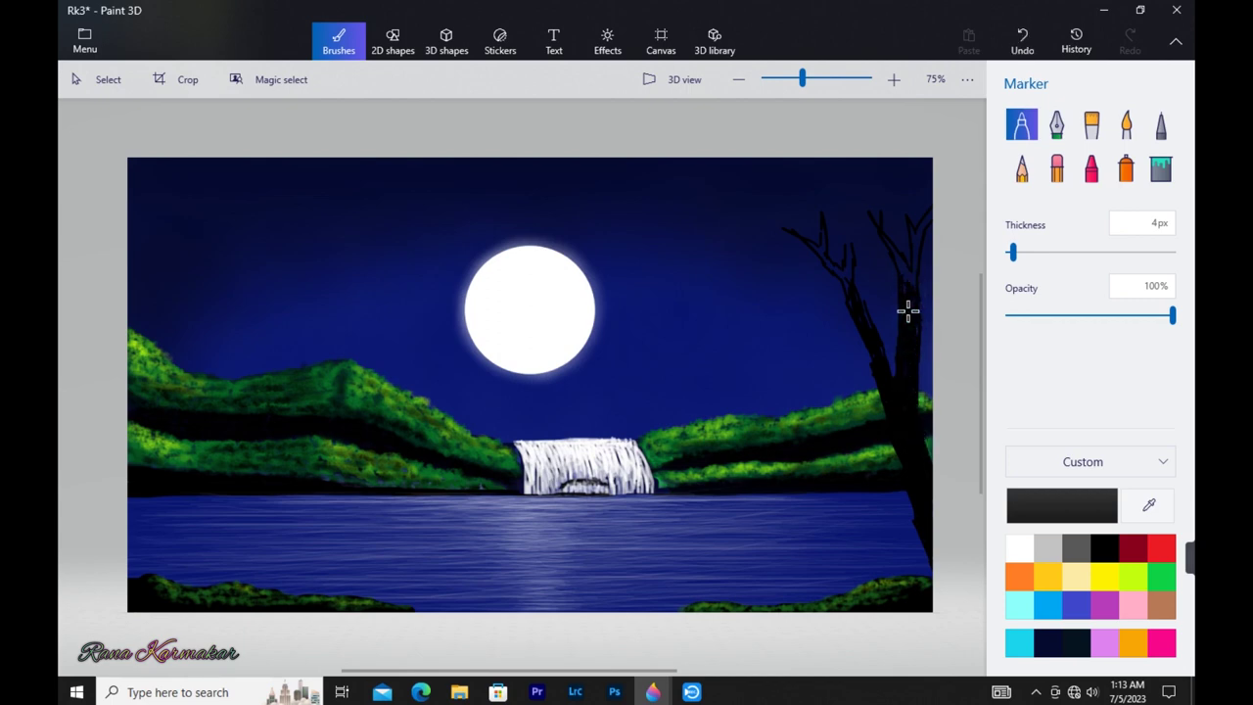
{"action": "left_click_drag", "start_coordinate": [904, 292], "coordinate": [896, 373]}
{"action": "left_click_drag", "start_coordinate": [918, 249], "coordinate": [911, 305]}
{"action": "left_click_drag", "start_coordinate": [888, 227], "coordinate": [903, 264]}
{"action": "left_click_drag", "start_coordinate": [884, 191], "coordinate": [903, 269]}
{"action": "mouse_move", "coordinate": [868, 212]}
{"action": "left_mouse_down"}
{"action": "mouse_move", "coordinate": [913, 278]}
{"action": "mouse_move", "coordinate": [898, 189]}
{"action": "mouse_move", "coordinate": [925, 219]}
{"action": "mouse_move", "coordinate": [830, 266]}
{"action": "mouse_move", "coordinate": [851, 287]}
{"action": "mouse_move", "coordinate": [843, 229]}
{"action": "mouse_move", "coordinate": [867, 319]}
{"action": "mouse_move", "coordinate": [855, 300]}
{"action": "mouse_move", "coordinate": [867, 299]}
{"action": "mouse_move", "coordinate": [837, 275]}
{"action": "mouse_move", "coordinate": [820, 204]}
{"action": "mouse_move", "coordinate": [823, 230]}
{"action": "mouse_move", "coordinate": [794, 233]}
{"action": "mouse_move", "coordinate": [821, 253]}
{"action": "mouse_move", "coordinate": [781, 225]}
{"action": "mouse_move", "coordinate": [826, 249]}
{"action": "mouse_move", "coordinate": [852, 244]}
{"action": "mouse_move", "coordinate": [856, 290]}
{"action": "left_mouse_up"}
{"action": "mouse_move", "coordinate": [884, 241]}
{"action": "left_mouse_down"}
{"action": "mouse_move", "coordinate": [901, 407]}
{"action": "mouse_move", "coordinate": [887, 393]}
{"action": "mouse_move", "coordinate": [903, 388]}
{"action": "mouse_move", "coordinate": [909, 445]}
{"action": "mouse_move", "coordinate": [848, 237]}
{"action": "left_mouse_up"}
Trace light grey moonlit highlights along the trunk and branch edges with the 1 px marker
{"action": "left_click_drag", "start_coordinate": [1013, 252], "coordinate": [1002, 254]}
{"action": "left_click", "coordinate": [1019, 550]}
{"action": "left_click_drag", "start_coordinate": [888, 411], "coordinate": [924, 543]}
{"action": "left_click_drag", "start_coordinate": [845, 295], "coordinate": [891, 411]}
{"action": "mouse_move", "coordinate": [845, 289]}
{"action": "left_mouse_down"}
{"action": "mouse_move", "coordinate": [825, 242]}
{"action": "mouse_move", "coordinate": [845, 261]}
{"action": "left_mouse_up"}
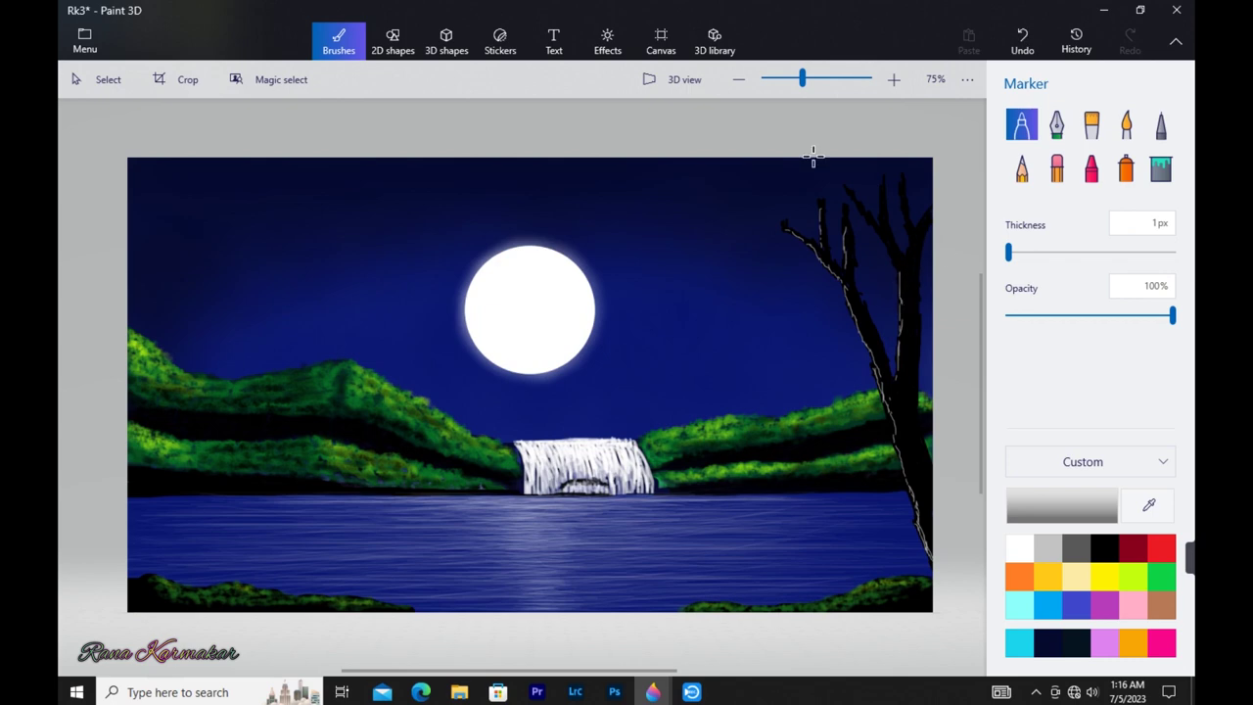
{"action": "left_click_drag", "start_coordinate": [874, 228], "coordinate": [901, 276]}
{"action": "left_click_drag", "start_coordinate": [908, 230], "coordinate": [918, 226]}
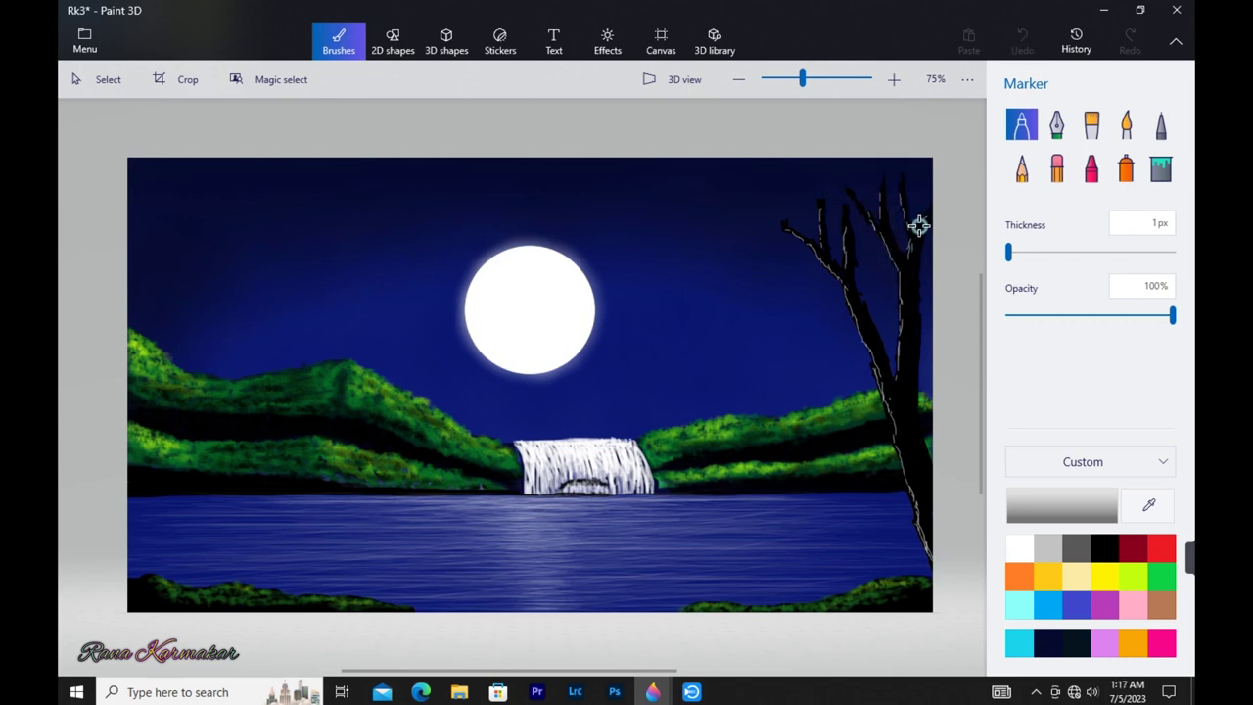
Pick a custom dark grey and draw bark lines along the trunk and branches with the 1 px marker
{"action": "left_click", "coordinate": [1062, 506]}
{"action": "left_click", "coordinate": [711, 503]}
{"action": "left_click", "coordinate": [1062, 506]}
{"action": "left_click", "coordinate": [467, 342]}
{"action": "left_click", "coordinate": [508, 513]}
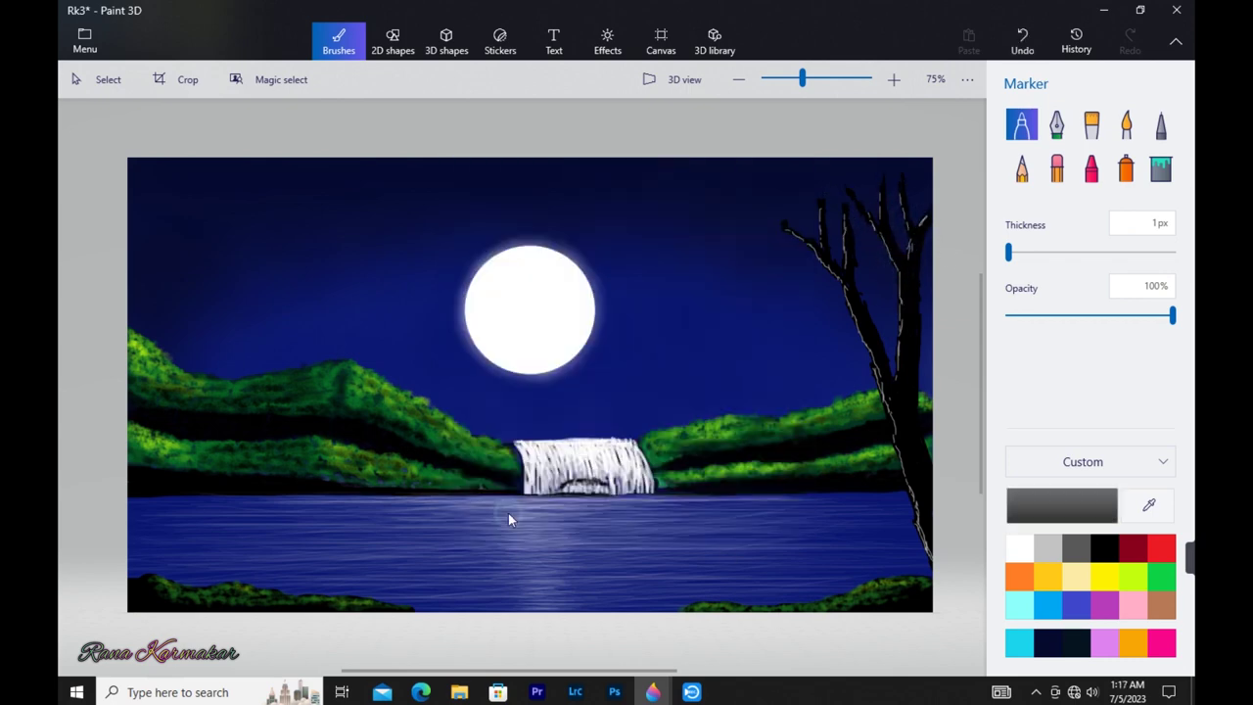
{"action": "left_click_drag", "start_coordinate": [853, 296], "coordinate": [864, 336]}
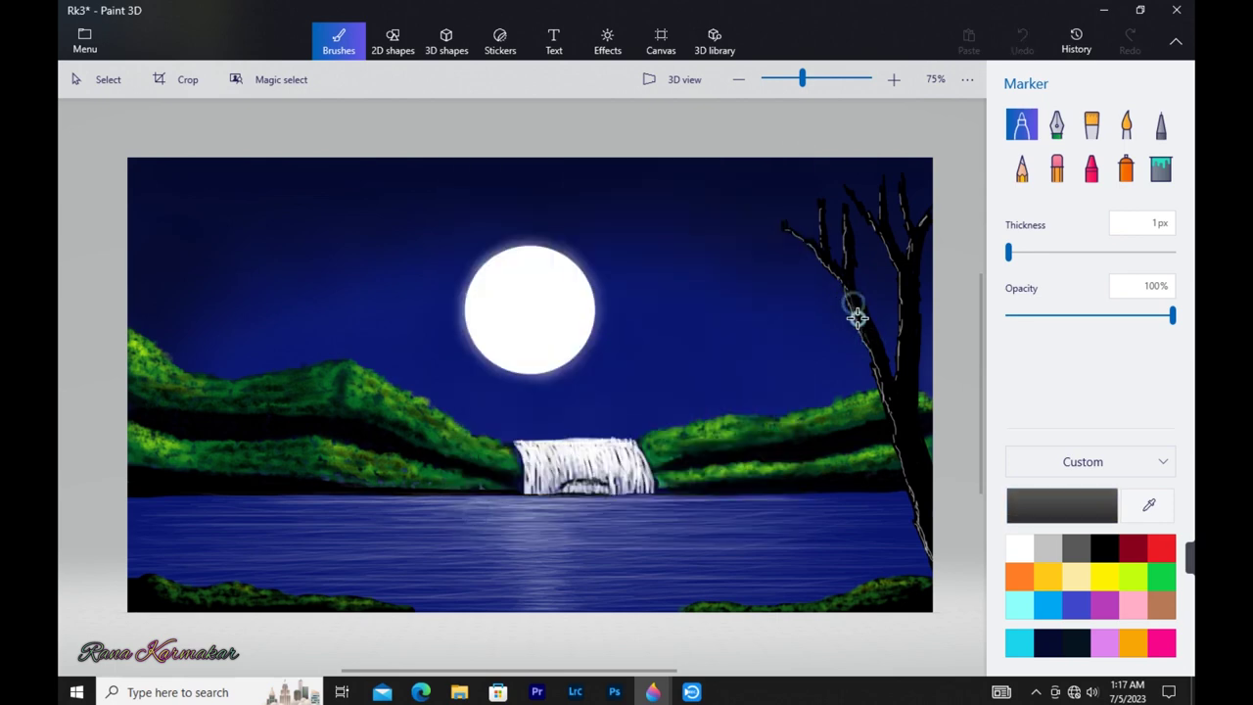
{"action": "left_click_drag", "start_coordinate": [883, 372], "coordinate": [918, 497]}
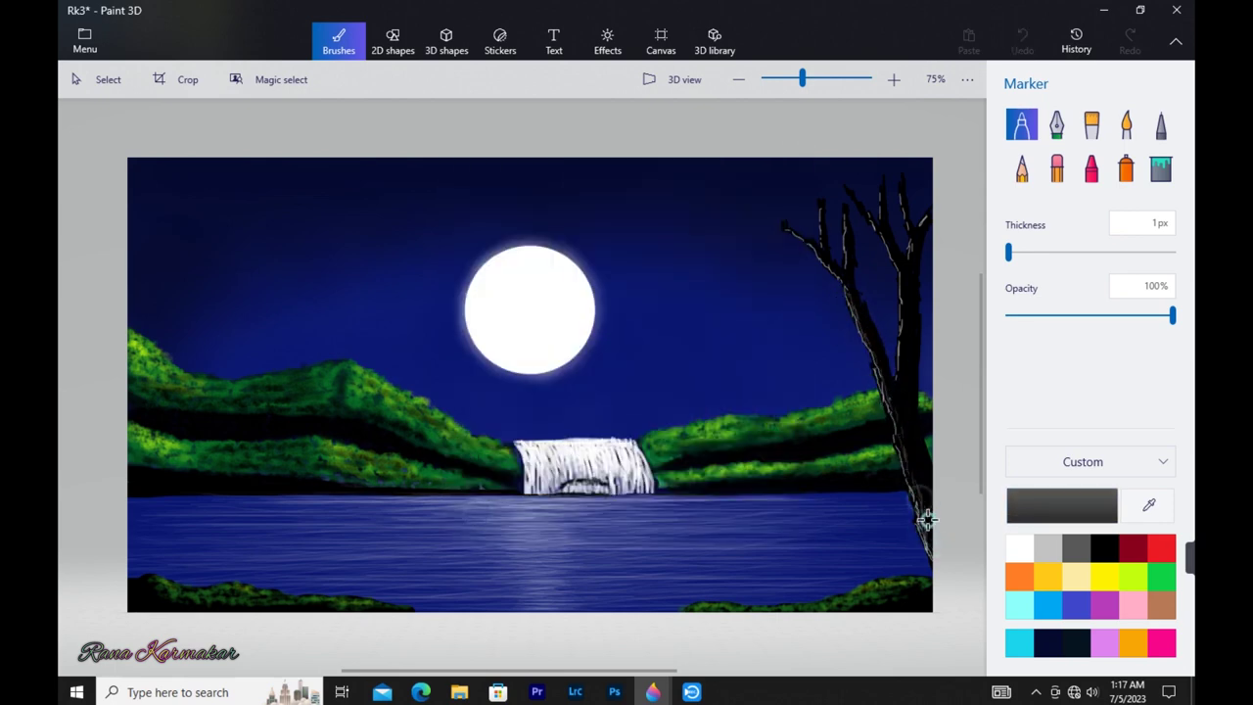
{"action": "mouse_move", "coordinate": [844, 289]}
{"action": "left_mouse_down"}
{"action": "mouse_move", "coordinate": [884, 358]}
{"action": "mouse_move", "coordinate": [908, 475]}
{"action": "left_mouse_up"}
{"action": "left_click_drag", "start_coordinate": [827, 256], "coordinate": [853, 291]}
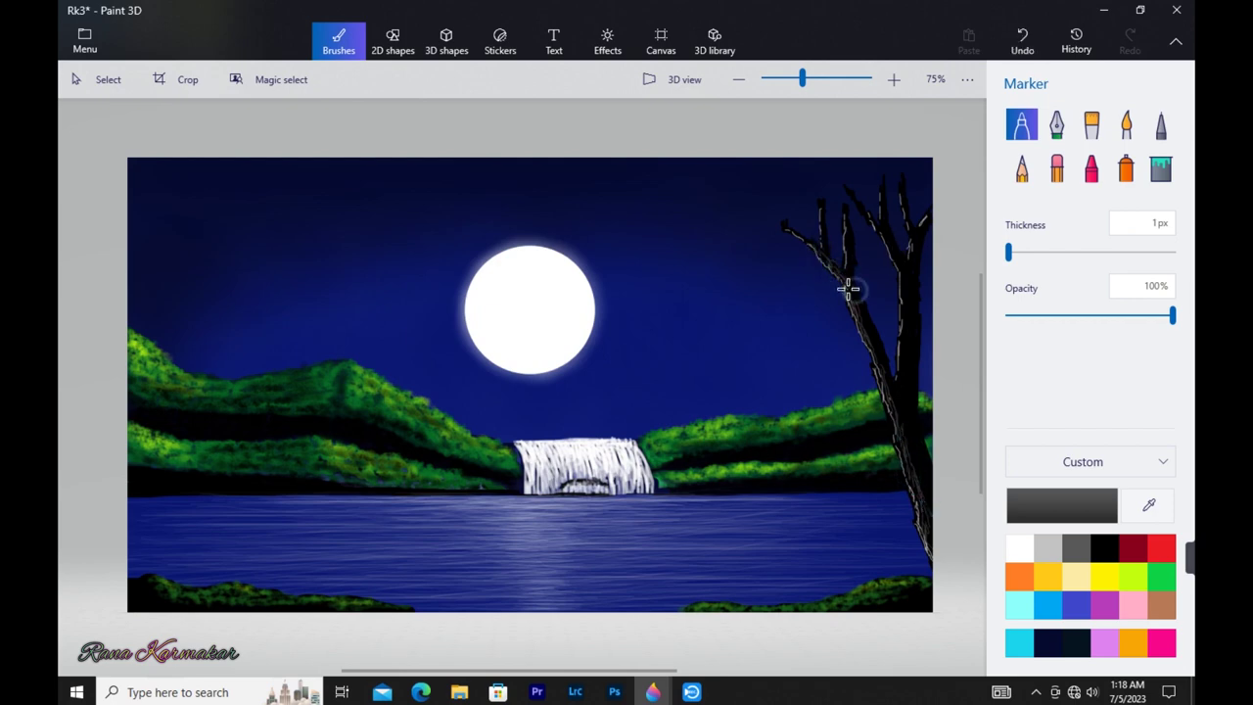
{"action": "left_click_drag", "start_coordinate": [846, 241], "coordinate": [847, 267]}
{"action": "left_click_drag", "start_coordinate": [824, 218], "coordinate": [825, 249]}
{"action": "left_click_drag", "start_coordinate": [904, 305], "coordinate": [904, 363]}
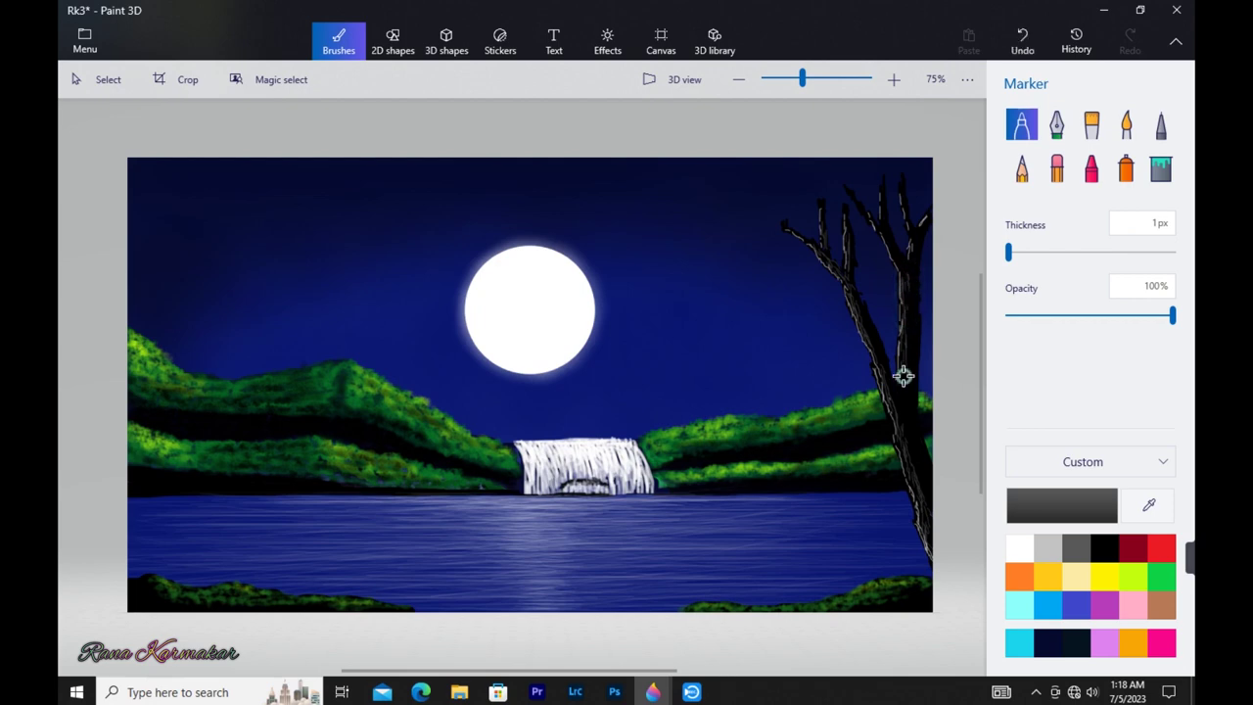
{"action": "mouse_move", "coordinate": [888, 238]}
{"action": "left_mouse_down"}
{"action": "mouse_move", "coordinate": [915, 231]}
{"action": "mouse_move", "coordinate": [917, 243]}
{"action": "left_mouse_up"}
Choose a darker custom grey and add bark lines down the tree's right-hand trunk
{"action": "left_click", "coordinate": [1063, 506]}
{"action": "left_click_drag", "start_coordinate": [905, 338], "coordinate": [910, 460]}
{"action": "left_click", "coordinate": [536, 515]}
{"action": "mouse_move", "coordinate": [908, 279]}
{"action": "left_mouse_down"}
{"action": "mouse_move", "coordinate": [903, 394]}
{"action": "mouse_move", "coordinate": [900, 380]}
{"action": "left_mouse_up"}
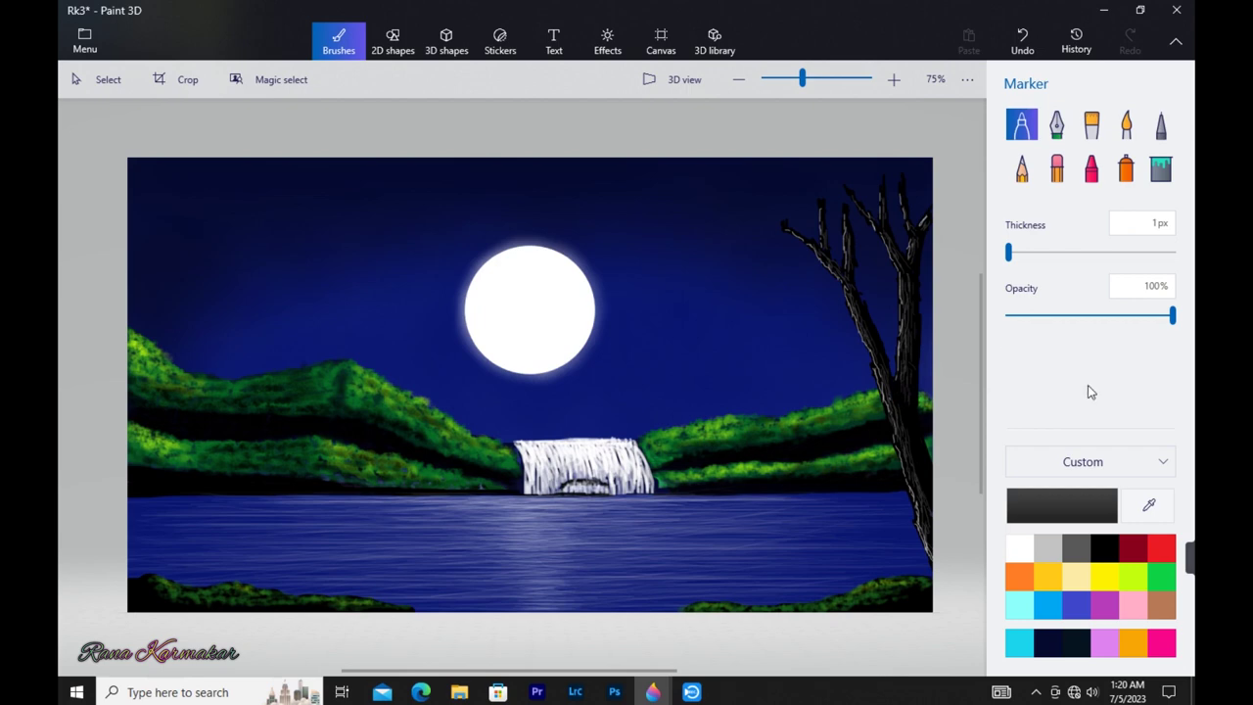
Draw thin dark twigs extending from the tree's branch tips with the marker at 3 px thickness
{"action": "left_click", "coordinate": [1012, 254]}
{"action": "mouse_move", "coordinate": [787, 226]}
{"action": "left_mouse_down"}
{"action": "mouse_move", "coordinate": [734, 221]}
{"action": "mouse_move", "coordinate": [772, 211]}
{"action": "mouse_move", "coordinate": [752, 201]}
{"action": "mouse_move", "coordinate": [822, 199]}
{"action": "left_mouse_up"}
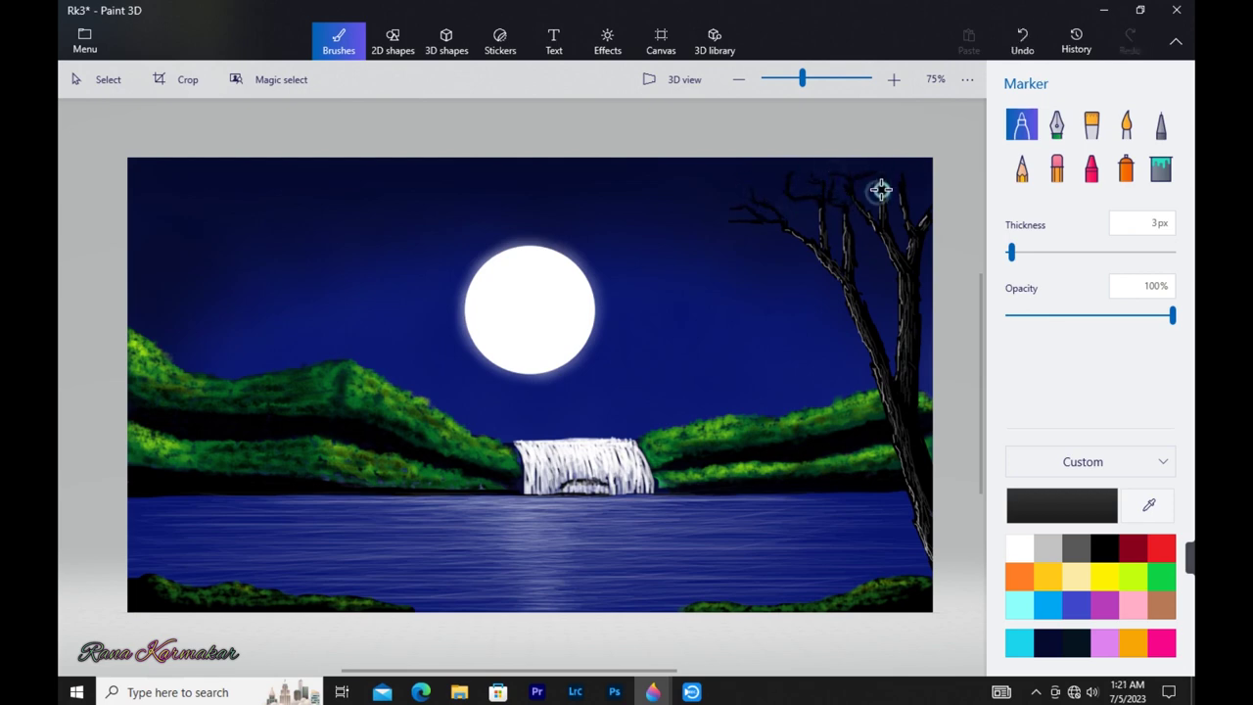
Paint dark foliage clumps around the tree's branch tips with the dark crayon at 28 px thickness and 90% opacity
{"action": "left_click", "coordinate": [1091, 168]}
{"action": "left_click_drag", "start_coordinate": [743, 217], "coordinate": [736, 219]}
{"action": "left_click", "coordinate": [1156, 315]}
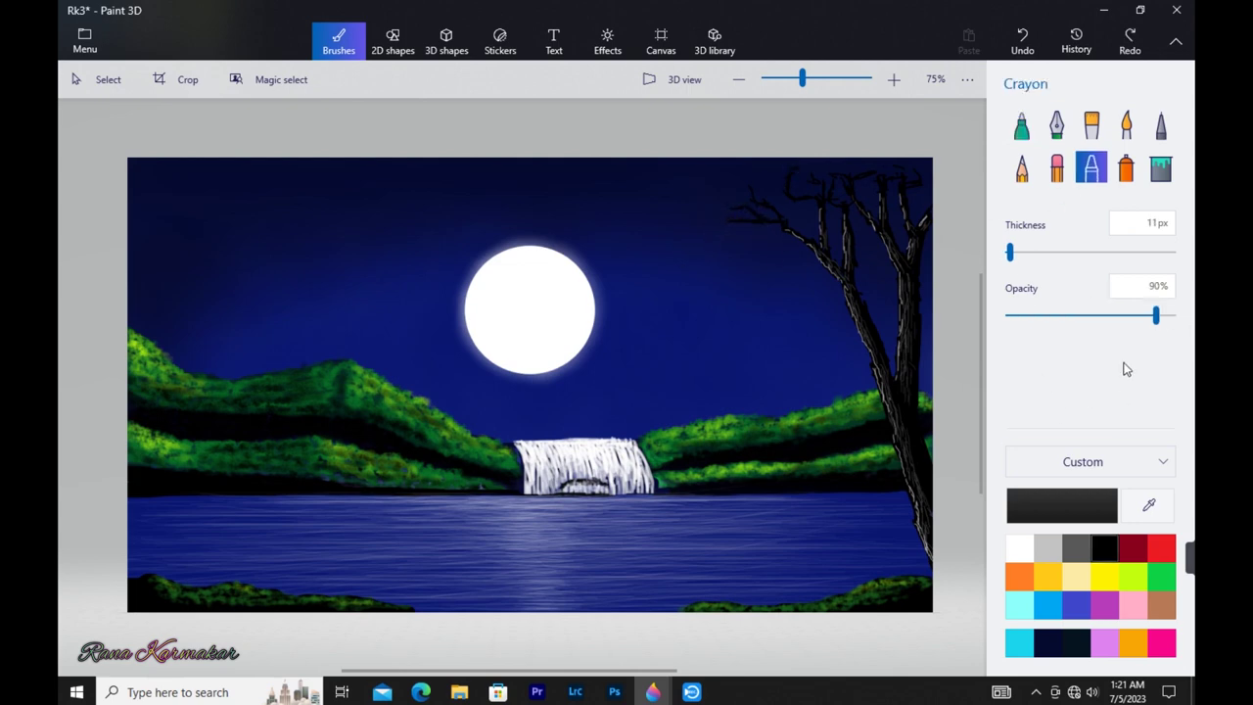
{"action": "left_click_drag", "start_coordinate": [1009, 253], "coordinate": [1019, 252]}
{"action": "left_click_drag", "start_coordinate": [782, 173], "coordinate": [791, 169]}
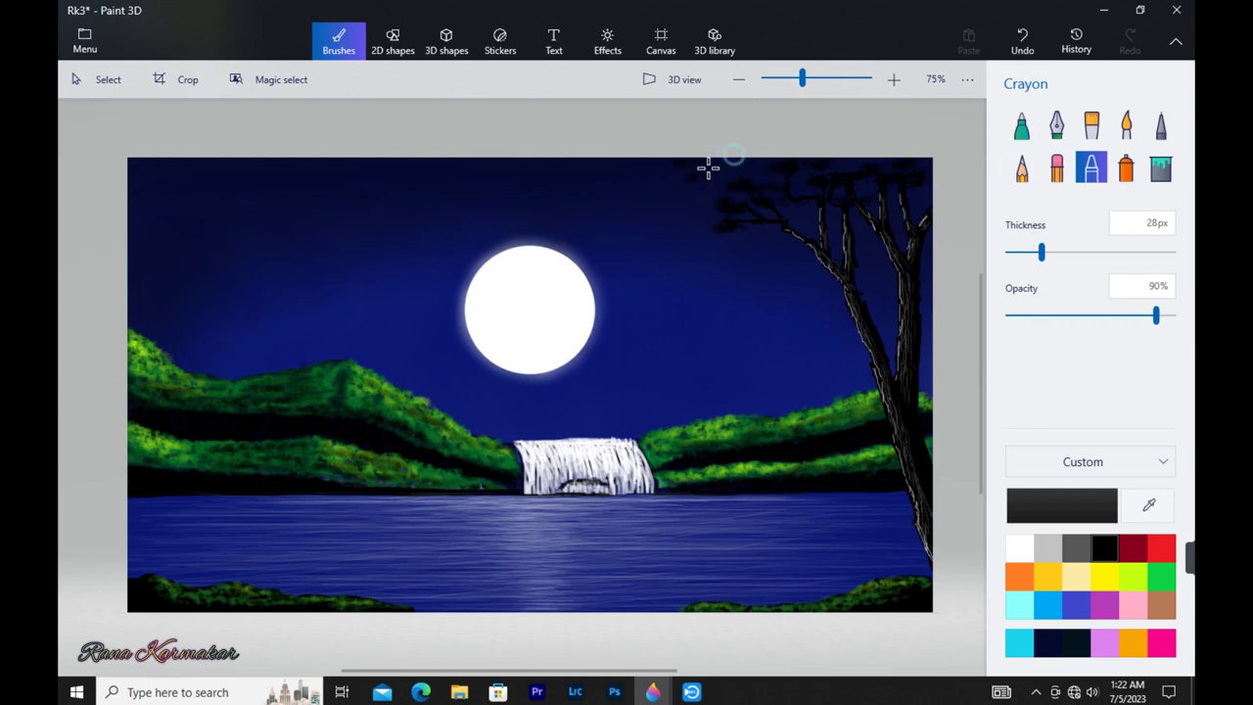
{"action": "mouse_move", "coordinate": [673, 207]}
{"action": "left_mouse_down"}
{"action": "mouse_move", "coordinate": [700, 188]}
{"action": "mouse_move", "coordinate": [726, 229]}
{"action": "mouse_move", "coordinate": [679, 198]}
{"action": "left_mouse_up"}
{"action": "left_click_drag", "start_coordinate": [793, 186], "coordinate": [711, 238]}
Dab green highlights at 66% opacity and yellow-green highlights at 8% opacity onto the tree's foliage with the 28 px crayon
{"action": "left_click_drag", "start_coordinate": [1155, 316], "coordinate": [1117, 315]}
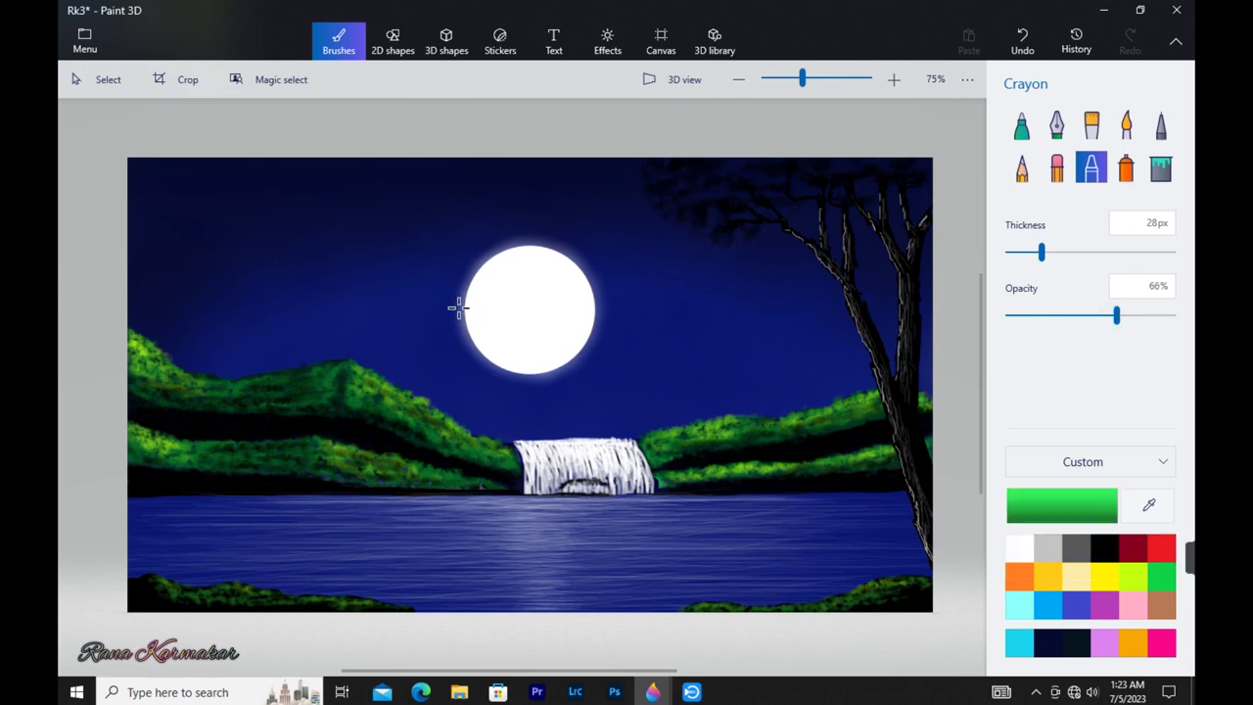
{"action": "left_click", "coordinate": [1061, 505]}
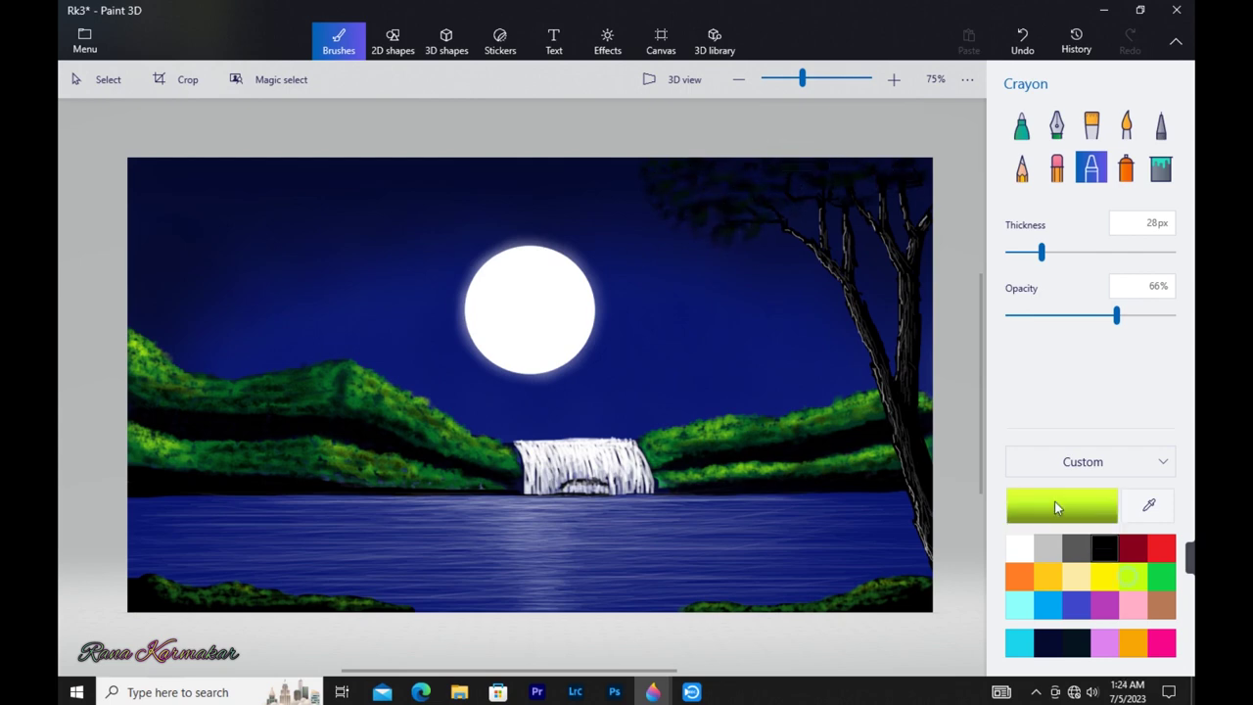
{"action": "left_click", "coordinate": [1054, 501]}
{"action": "left_click", "coordinate": [529, 504]}
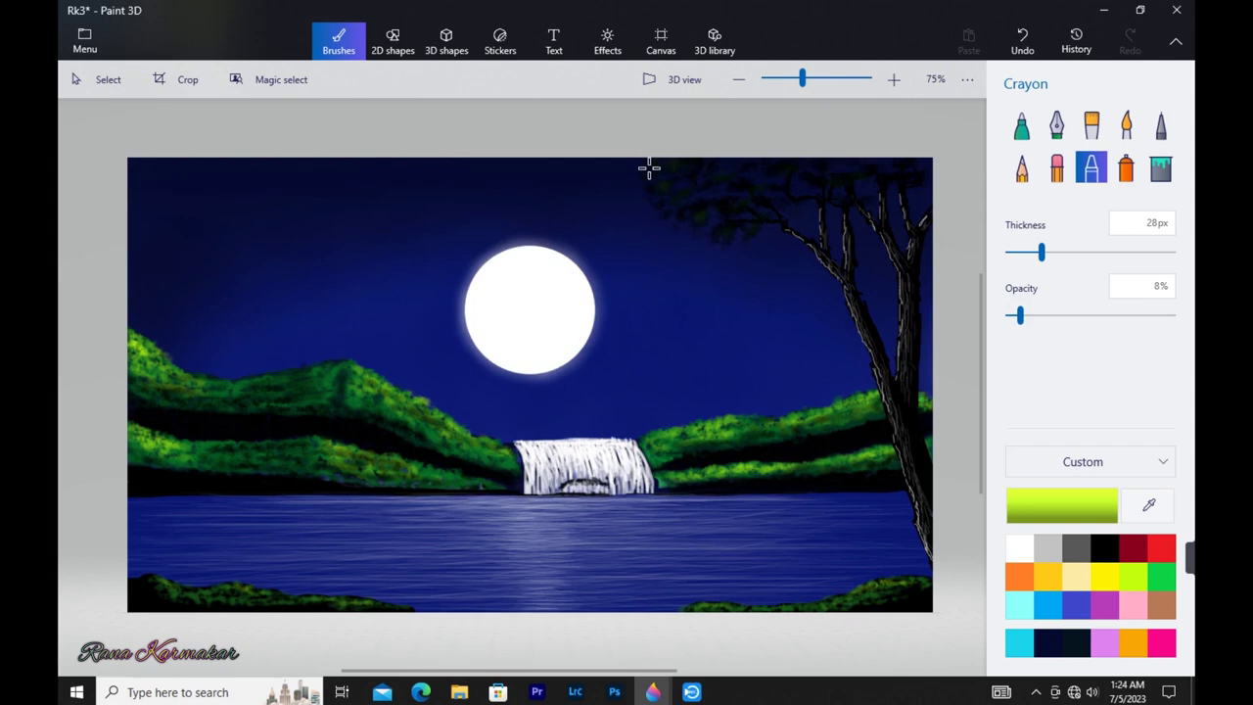
Blend the foliage with faint yellow-green dabs and deepen it with black crayon dabs at 59% opacity
{"action": "left_click", "coordinate": [1104, 549]}
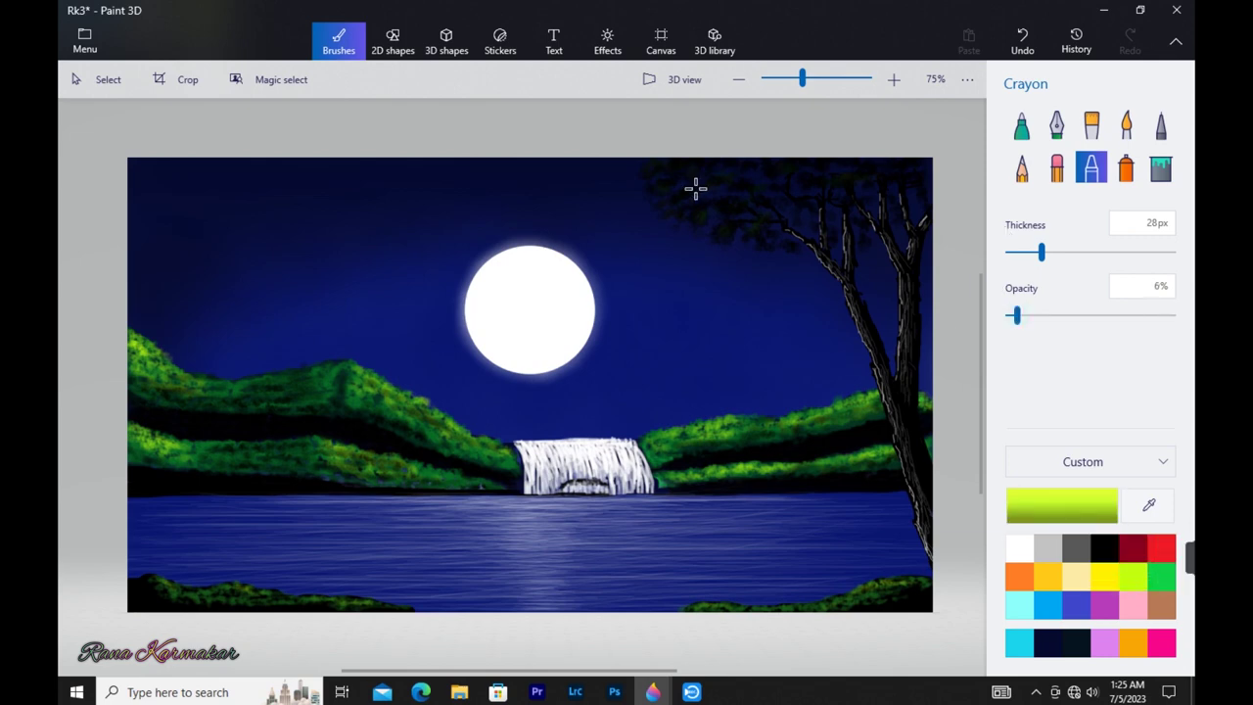
{"action": "mouse_move", "coordinate": [1018, 315]}
{"action": "left_mouse_down"}
{"action": "mouse_move", "coordinate": [1040, 315]}
{"action": "mouse_move", "coordinate": [1025, 315]}
{"action": "left_mouse_up"}
{"action": "left_click", "coordinate": [1089, 556]}
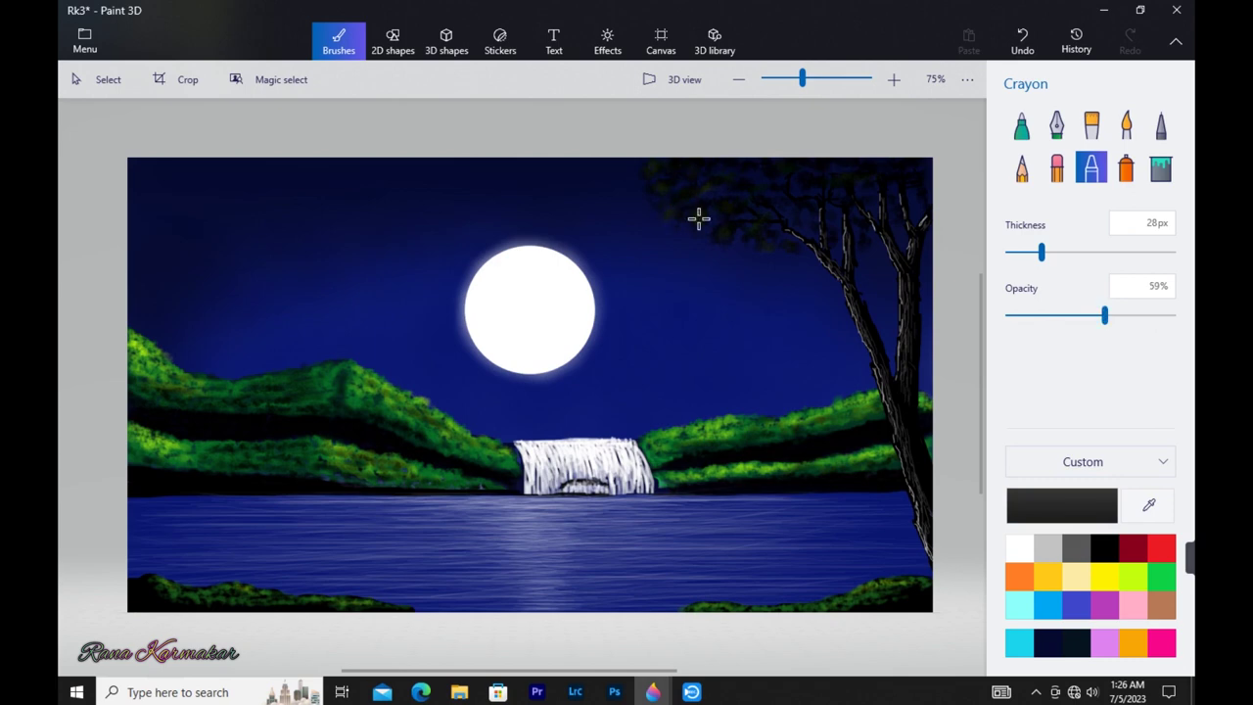
{"action": "mouse_move", "coordinate": [798, 200]}
{"action": "left_mouse_down"}
{"action": "mouse_move", "coordinate": [752, 189]}
{"action": "mouse_move", "coordinate": [789, 178]}
{"action": "left_mouse_up"}
Set up 2D text in Freestyle Script, size 22, in turquoise without a background fill
{"action": "left_click", "coordinate": [554, 39]}
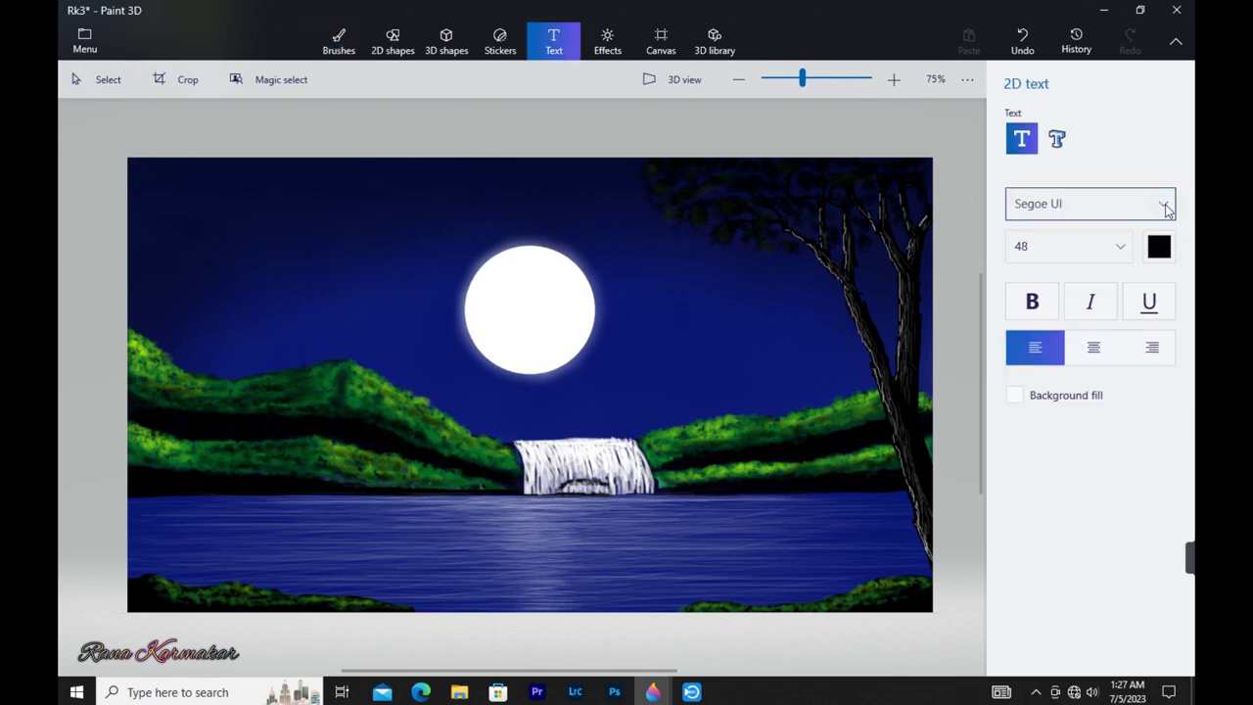
{"action": "left_click", "coordinate": [1085, 203]}
{"action": "scroll", "coordinate": [1135, 281], "scroll_direction": "down", "scroll_amount": 3}
{"action": "scroll", "coordinate": [1135, 281], "scroll_direction": "up", "scroll_amount": 15}
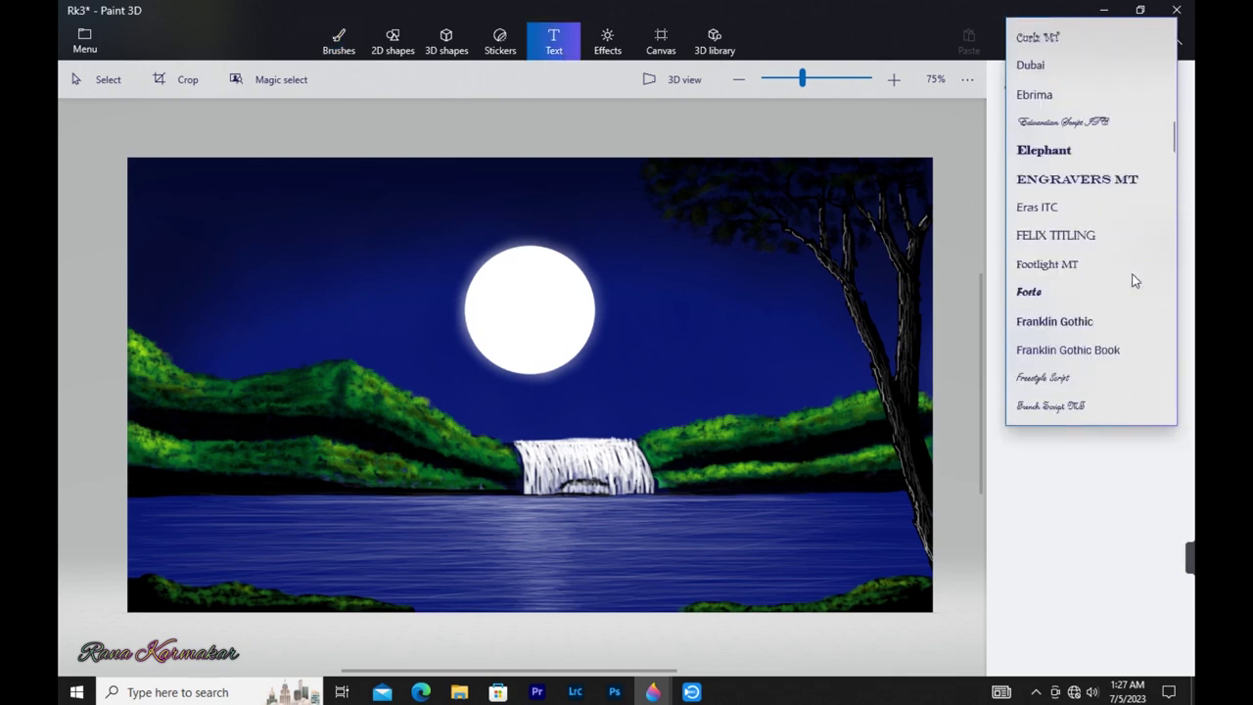
{"action": "left_click", "coordinate": [1086, 378]}
{"action": "left_click", "coordinate": [1072, 247]}
{"action": "left_click", "coordinate": [1022, 165]}
{"action": "left_click", "coordinate": [1158, 246]}
{"action": "left_click", "coordinate": [1004, 395]}
Add the artist's full name as a text signature and place it in the painting's lower-right corner
{"action": "left_click_drag", "start_coordinate": [749, 565], "coordinate": [903, 589]}
{"action": "key", "text": "BackSpace"}
{"action": "key", "text": "BackSpace"}
{"action": "key", "text": "BackSpace"}
{"action": "key", "text": "BackSpace"}
{"action": "key", "text": "BackSpace"}
{"action": "key", "text": "BackSpace"}
{"action": "key", "text": "BackSpace"}
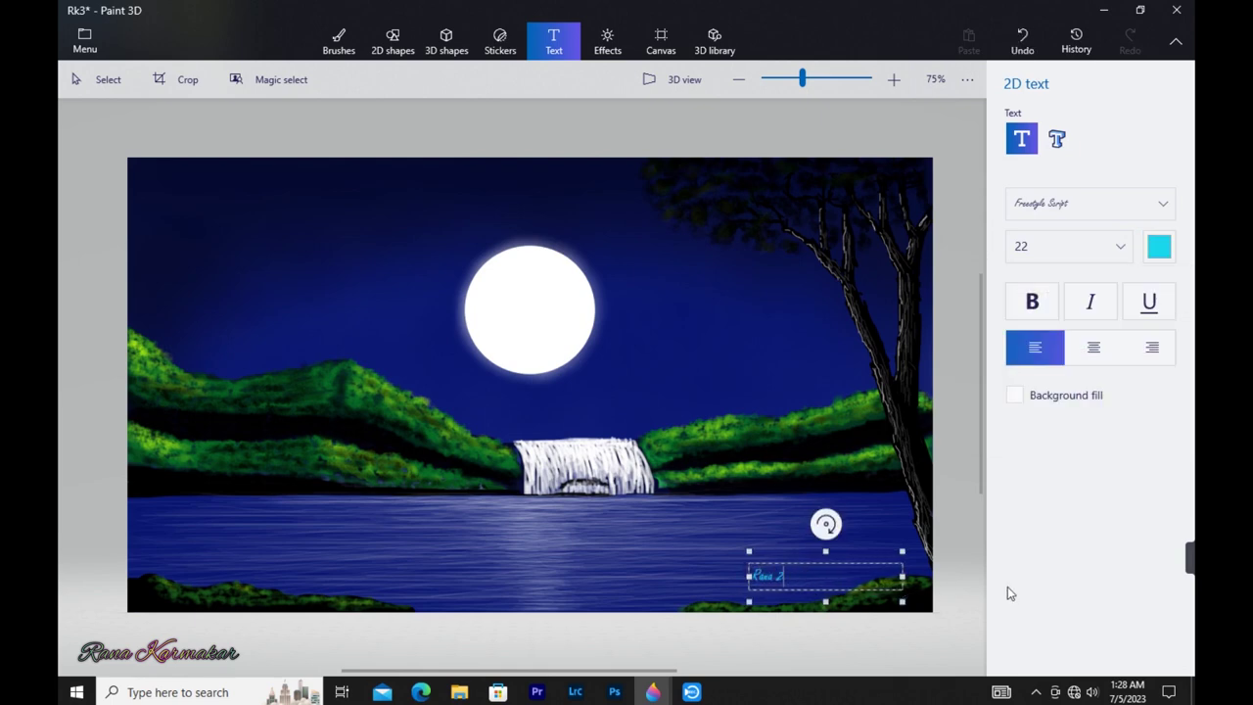
{"action": "type", "text": "Karmakar"}
{"action": "left_click_drag", "start_coordinate": [832, 555], "coordinate": [962, 576]}
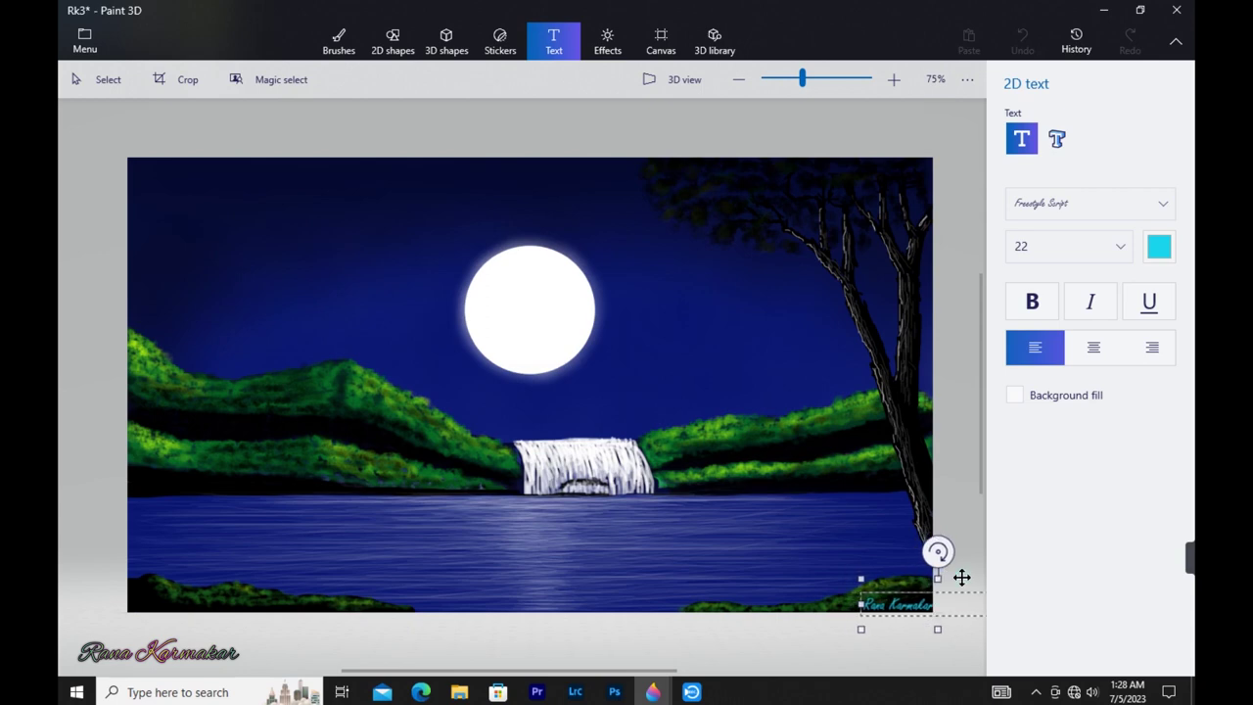
{"action": "left_click", "coordinate": [961, 558]}
Return to the dark crayon and set its thickness to 41 px
{"action": "left_click", "coordinate": [338, 41]}
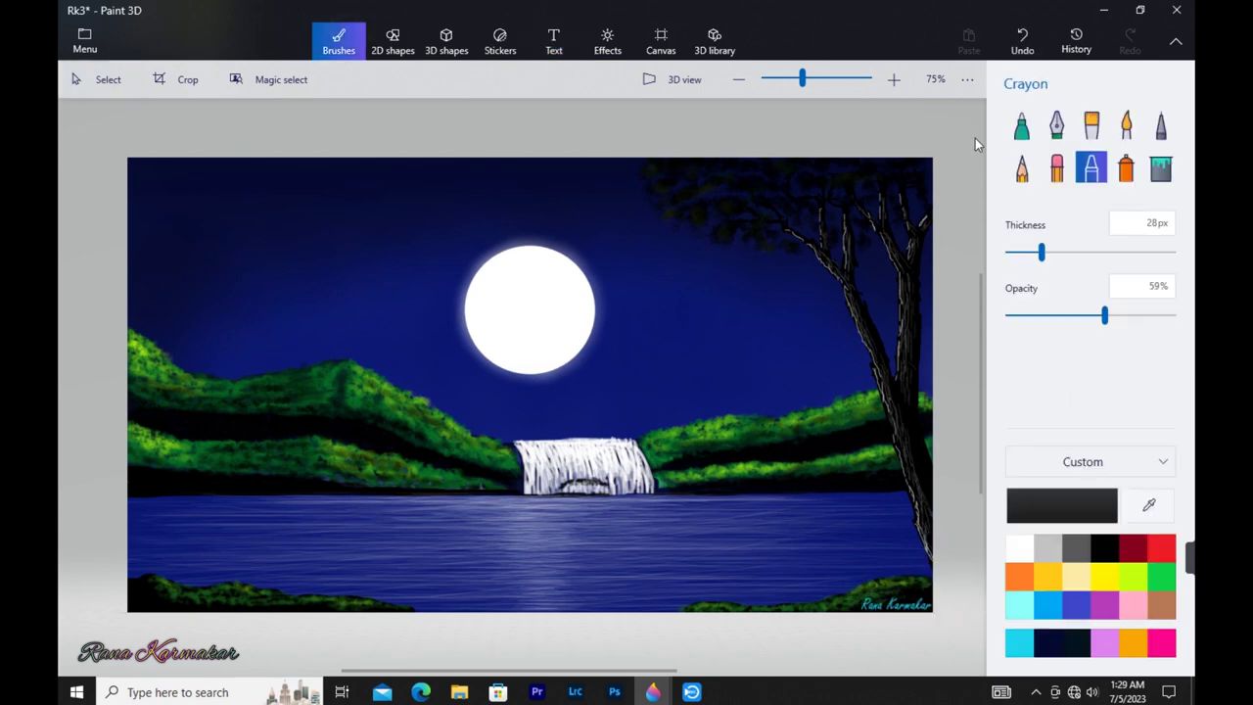
{"action": "left_click", "coordinate": [1065, 252]}
{"action": "mouse_move", "coordinate": [522, 284]}
{"action": "left_mouse_down"}
{"action": "mouse_move", "coordinate": [487, 303]}
{"action": "mouse_move", "coordinate": [492, 290]}
{"action": "left_mouse_up"}
{"action": "key", "text": "ctrl+z"}
{"action": "key", "text": "ctrl+z"}
Shade soft grey crater patches on the moon with the dark crayon at 29% opacity
{"action": "left_click_drag", "start_coordinate": [1104, 315], "coordinate": [1055, 315]}
{"action": "mouse_move", "coordinate": [506, 276]}
{"action": "left_mouse_down"}
{"action": "mouse_move", "coordinate": [529, 339]}
{"action": "mouse_move", "coordinate": [559, 304]}
{"action": "mouse_move", "coordinate": [511, 273]}
{"action": "left_mouse_up"}
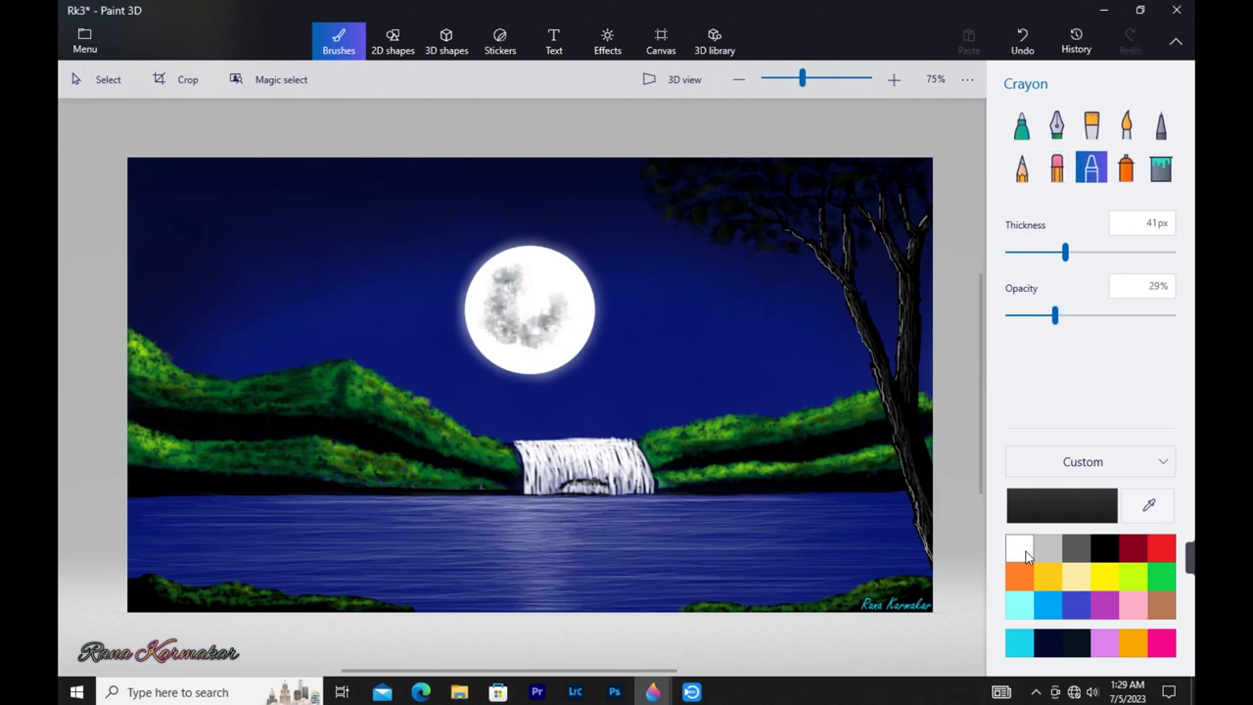
Dab white over the moon's grey patches with the crayon at a much lower opacity
{"action": "left_click", "coordinate": [1018, 548]}
{"action": "left_click_drag", "start_coordinate": [1055, 315], "coordinate": [1019, 315]}
{"action": "mouse_move", "coordinate": [526, 344]}
{"action": "left_mouse_down"}
{"action": "mouse_move", "coordinate": [534, 309]}
{"action": "mouse_move", "coordinate": [483, 300]}
{"action": "mouse_move", "coordinate": [485, 326]}
{"action": "mouse_move", "coordinate": [533, 273]}
{"action": "mouse_move", "coordinate": [518, 308]}
{"action": "mouse_move", "coordinate": [565, 317]}
{"action": "mouse_move", "coordinate": [550, 337]}
{"action": "mouse_move", "coordinate": [512, 297]}
{"action": "mouse_move", "coordinate": [557, 338]}
{"action": "mouse_move", "coordinate": [559, 316]}
{"action": "mouse_move", "coordinate": [514, 348]}
{"action": "mouse_move", "coordinate": [484, 299]}
{"action": "mouse_move", "coordinate": [577, 297]}
{"action": "mouse_move", "coordinate": [536, 302]}
{"action": "mouse_move", "coordinate": [528, 285]}
{"action": "mouse_move", "coordinate": [563, 339]}
{"action": "mouse_move", "coordinate": [507, 347]}
{"action": "mouse_move", "coordinate": [480, 318]}
{"action": "mouse_move", "coordinate": [533, 290]}
{"action": "mouse_move", "coordinate": [528, 307]}
{"action": "mouse_move", "coordinate": [541, 300]}
{"action": "mouse_move", "coordinate": [486, 318]}
{"action": "left_mouse_up"}
Build up the moon's surface texture with faint black dabs and white crayon dabs, raising the opacity to 18%
{"action": "left_click", "coordinate": [1104, 548]}
{"action": "left_click", "coordinate": [1104, 548]}
{"action": "left_click_drag", "start_coordinate": [543, 282], "coordinate": [576, 317]}
{"action": "left_click_drag", "start_coordinate": [1018, 316], "coordinate": [1037, 315]}
{"action": "left_click_drag", "start_coordinate": [541, 282], "coordinate": [564, 292]}
{"action": "mouse_move", "coordinate": [481, 313]}
{"action": "left_mouse_down"}
{"action": "mouse_move", "coordinate": [496, 274]}
{"action": "mouse_move", "coordinate": [535, 270]}
{"action": "left_mouse_up"}
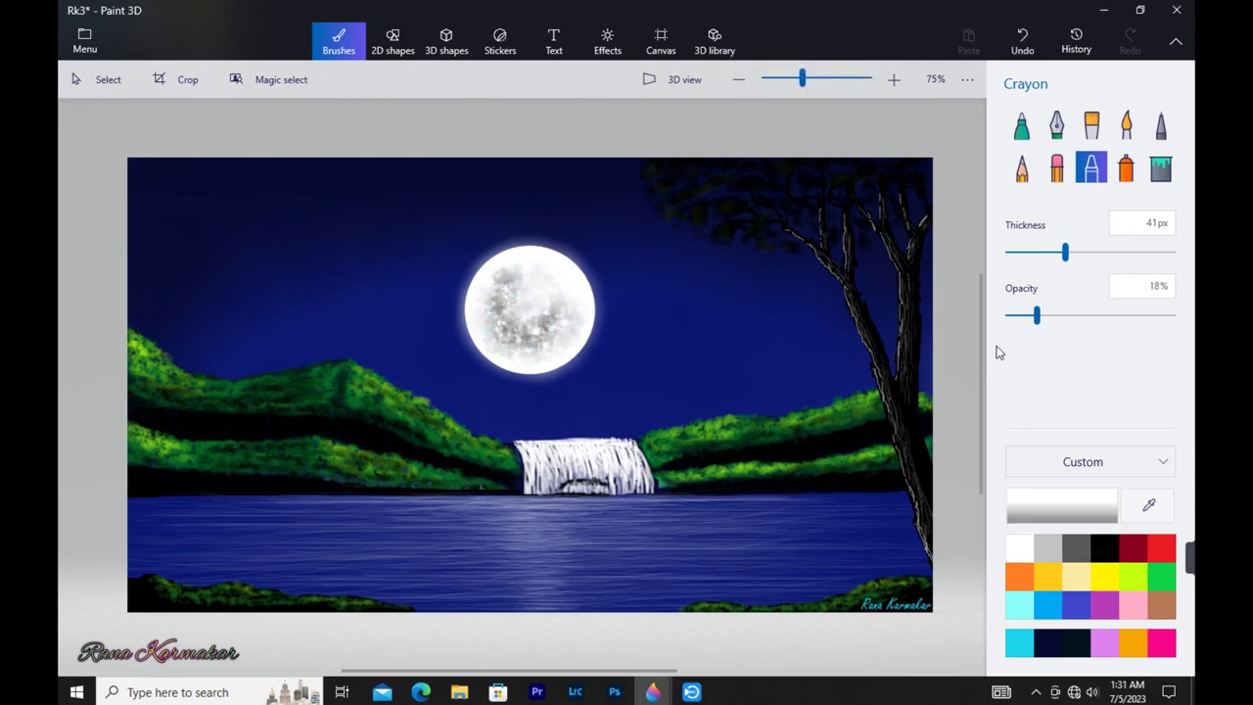